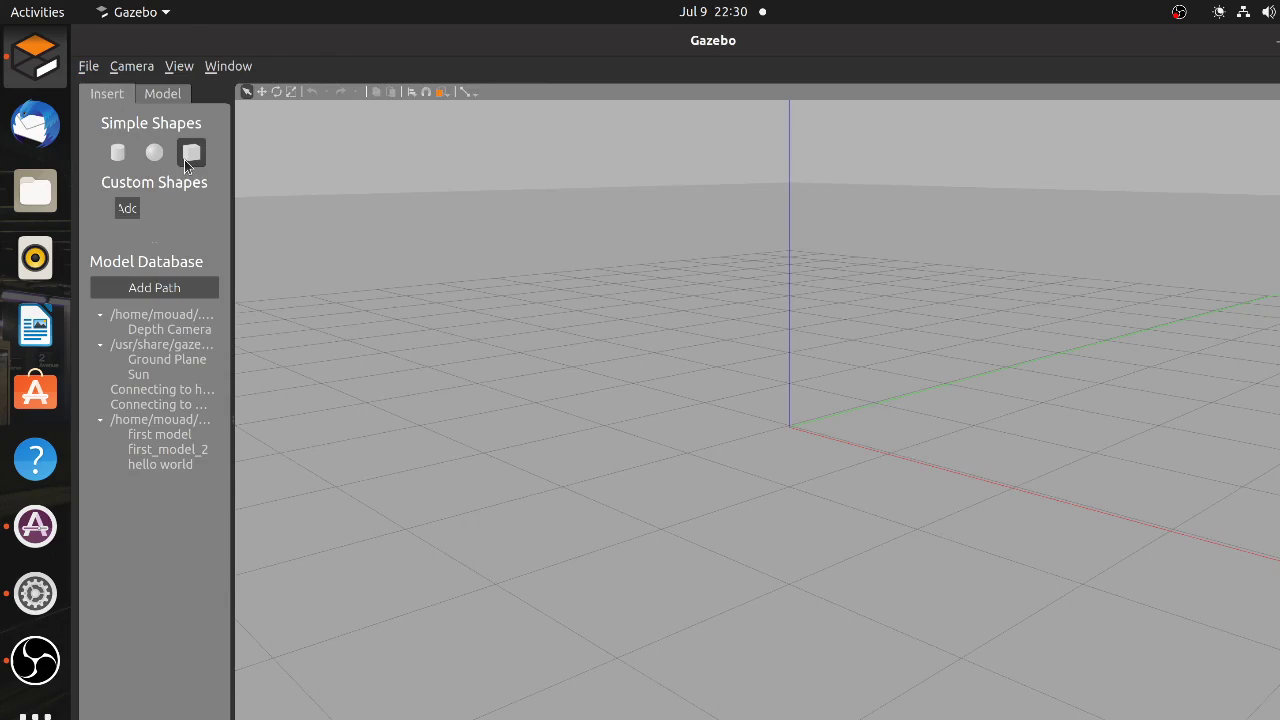
# Drop a box into the model editor, scale it flat along Z, then view the finished red car.
pyautogui.click(191, 152)
pyautogui.click(798, 440)
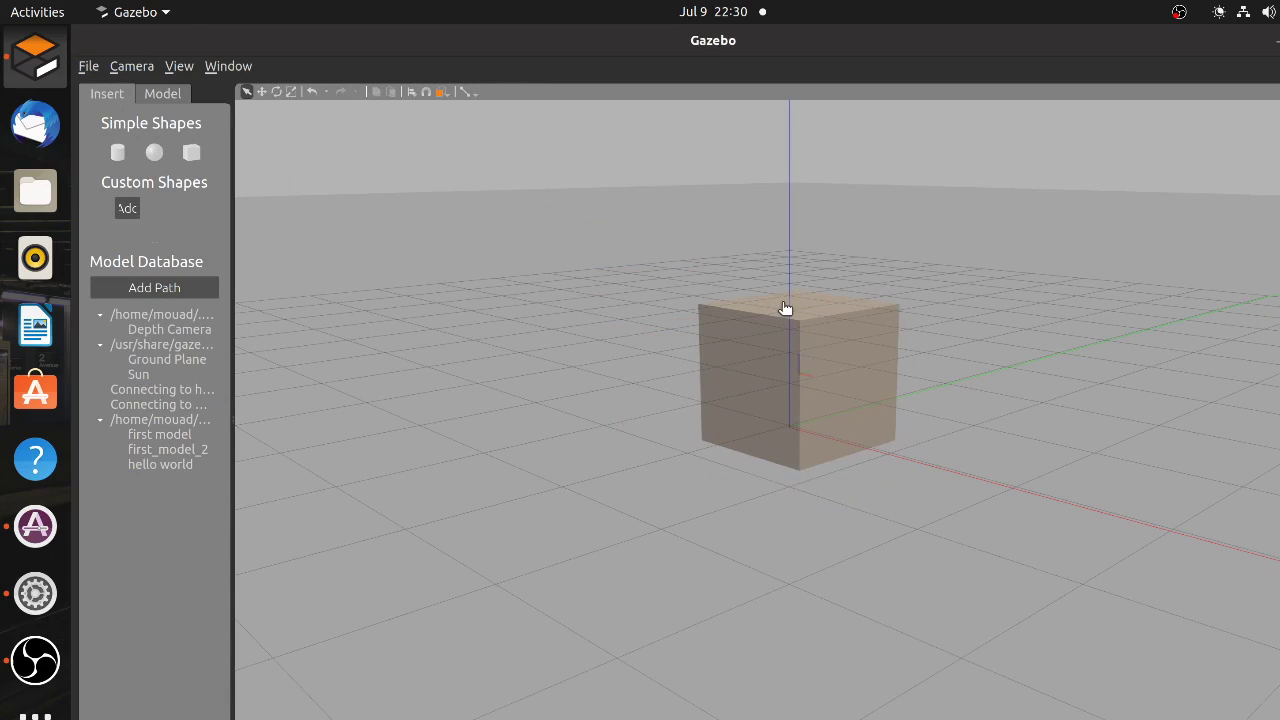
pyautogui.click(785, 302)
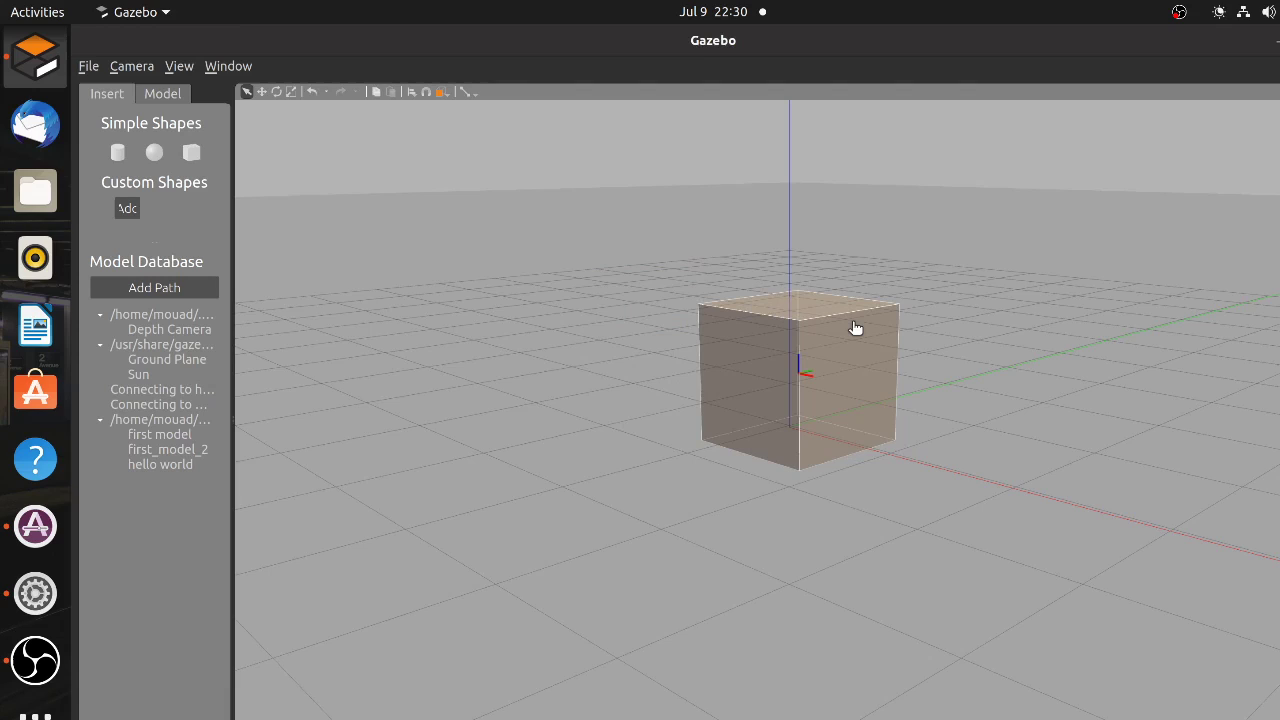
pyautogui.press('s')
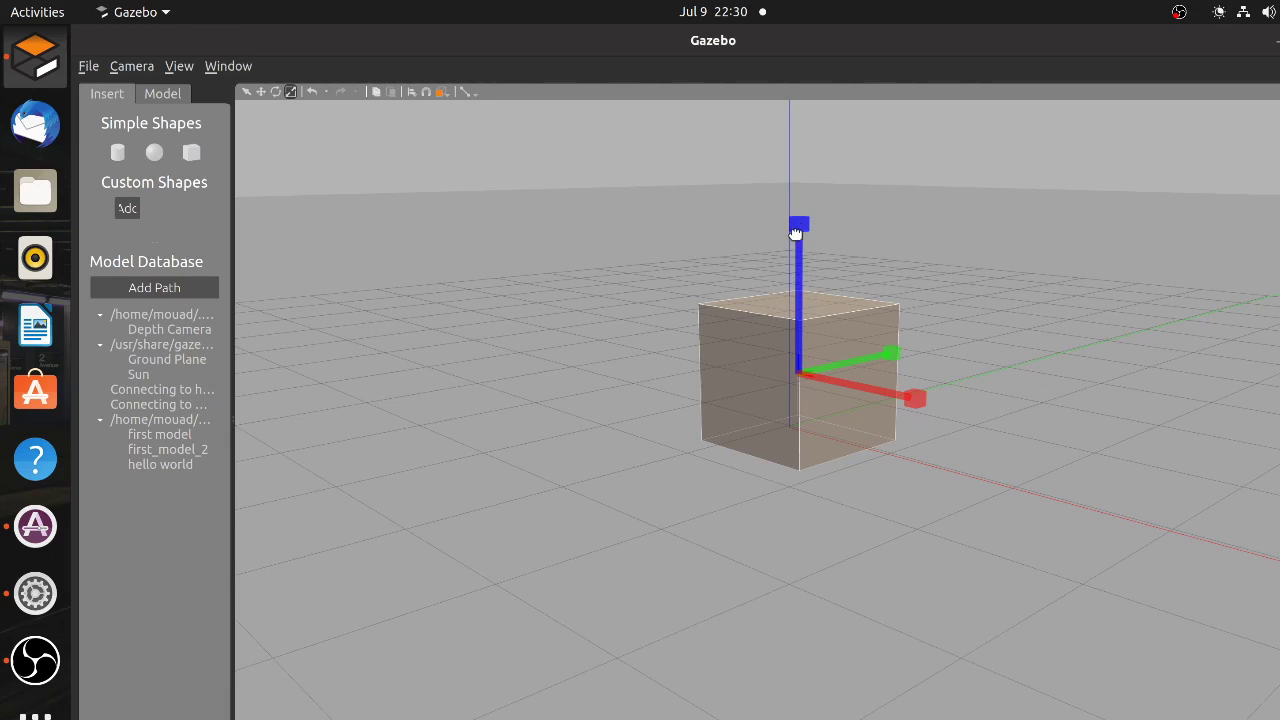
pyautogui.moveTo(794, 234); pyautogui.dragTo(808, 326)
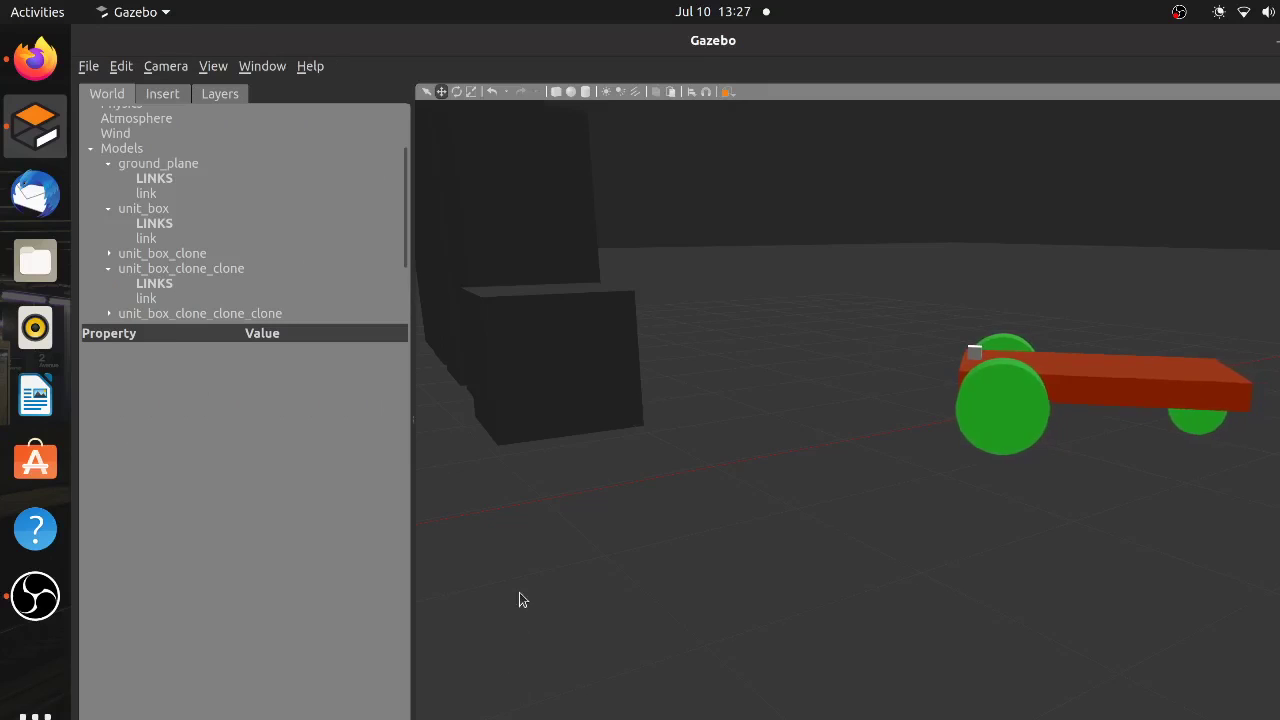
pyautogui.moveTo(519, 600)
pyautogui.mouseDown(button='middle')
pyautogui.moveTo(617, 560)
pyautogui.moveTo(774, 643)
pyautogui.moveTo(843, 637)
pyautogui.moveTo(770, 600)
pyautogui.mouseUp(button='middle')
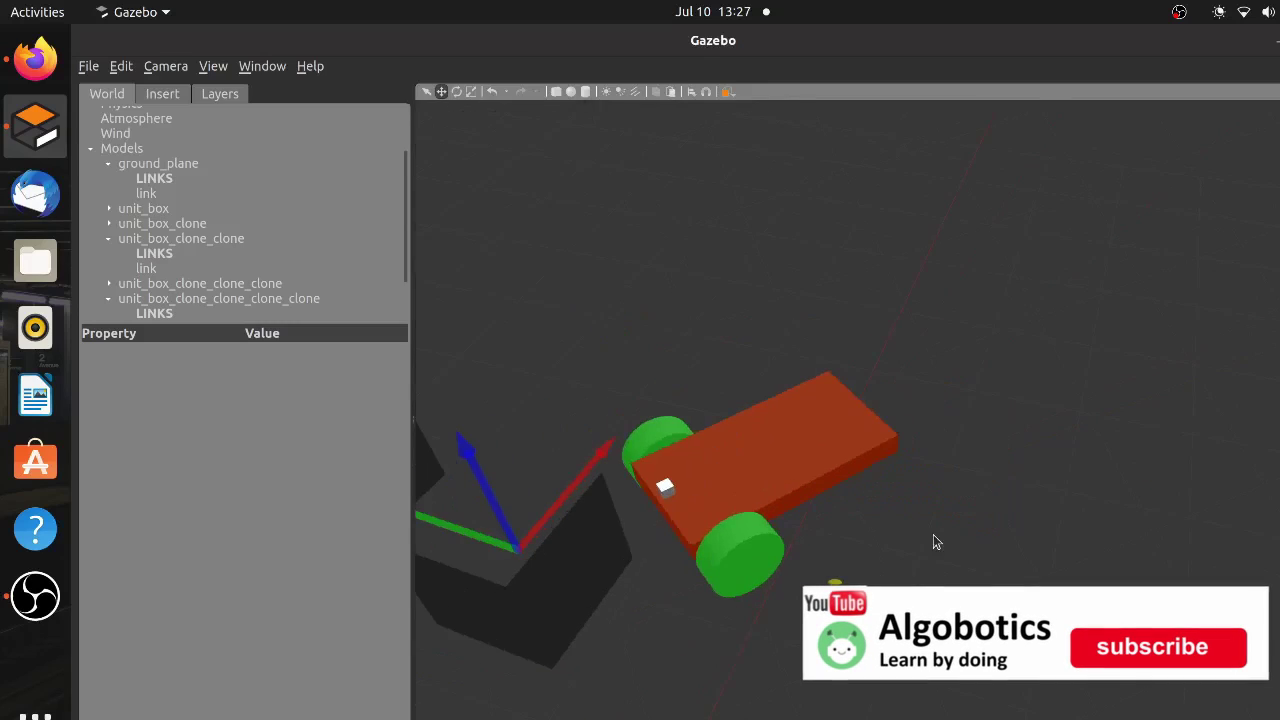
pyautogui.click(866, 533)
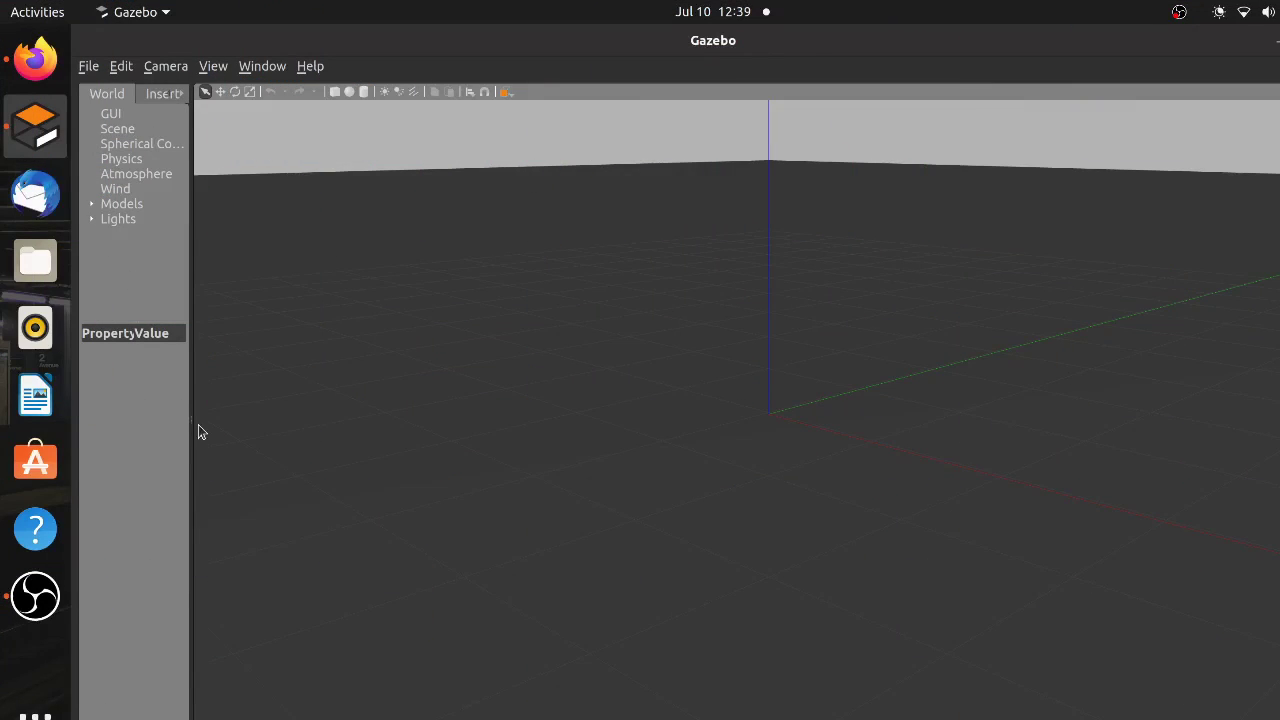
# Widen the left panel and open the Model Editor from the Edit menu.
pyautogui.moveTo(193, 431); pyautogui.dragTo(411, 431)
pyautogui.click(121, 66)
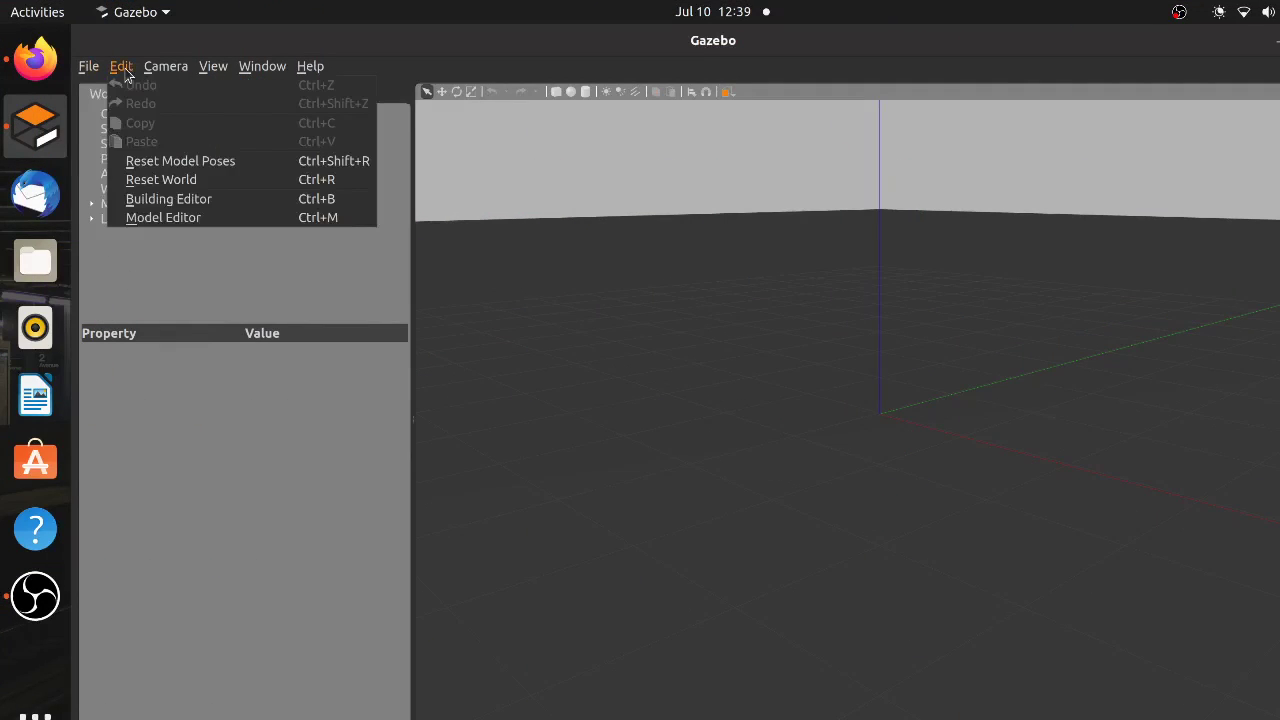
pyautogui.click(158, 220)
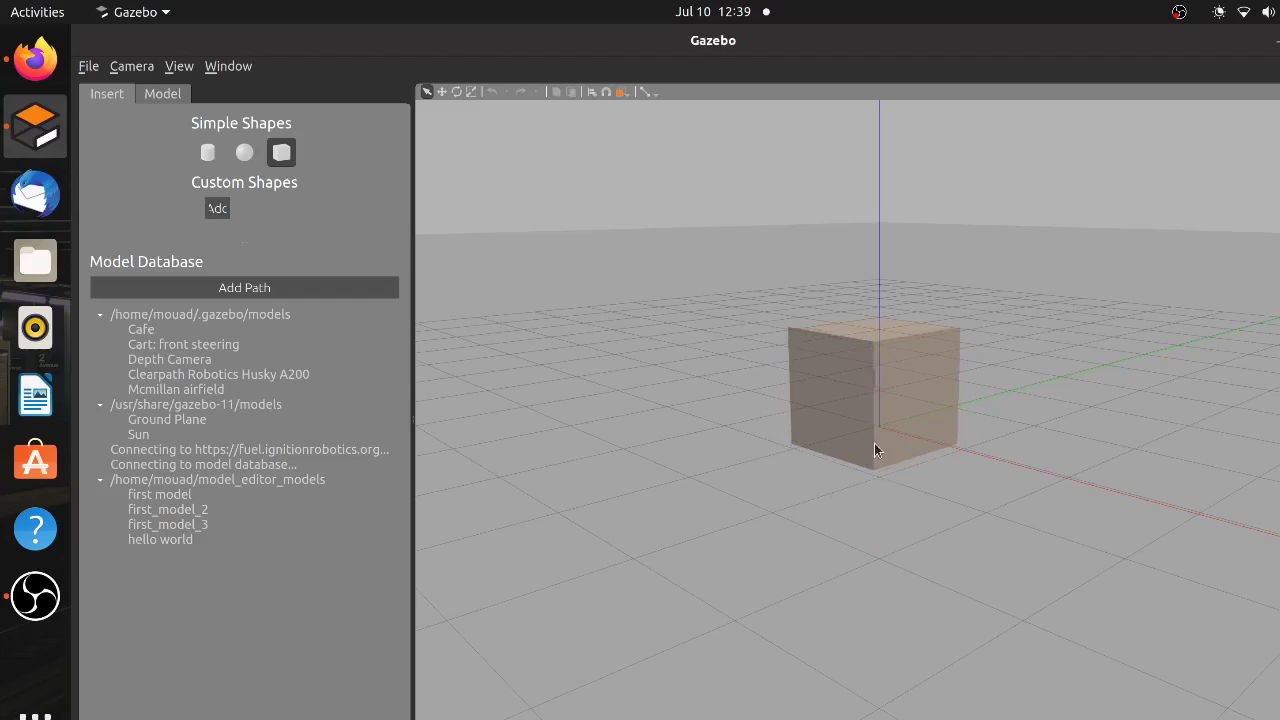
# Place a box and scale it into a long flat slab, shortening Z and stretching X.
pyautogui.click(878, 446)
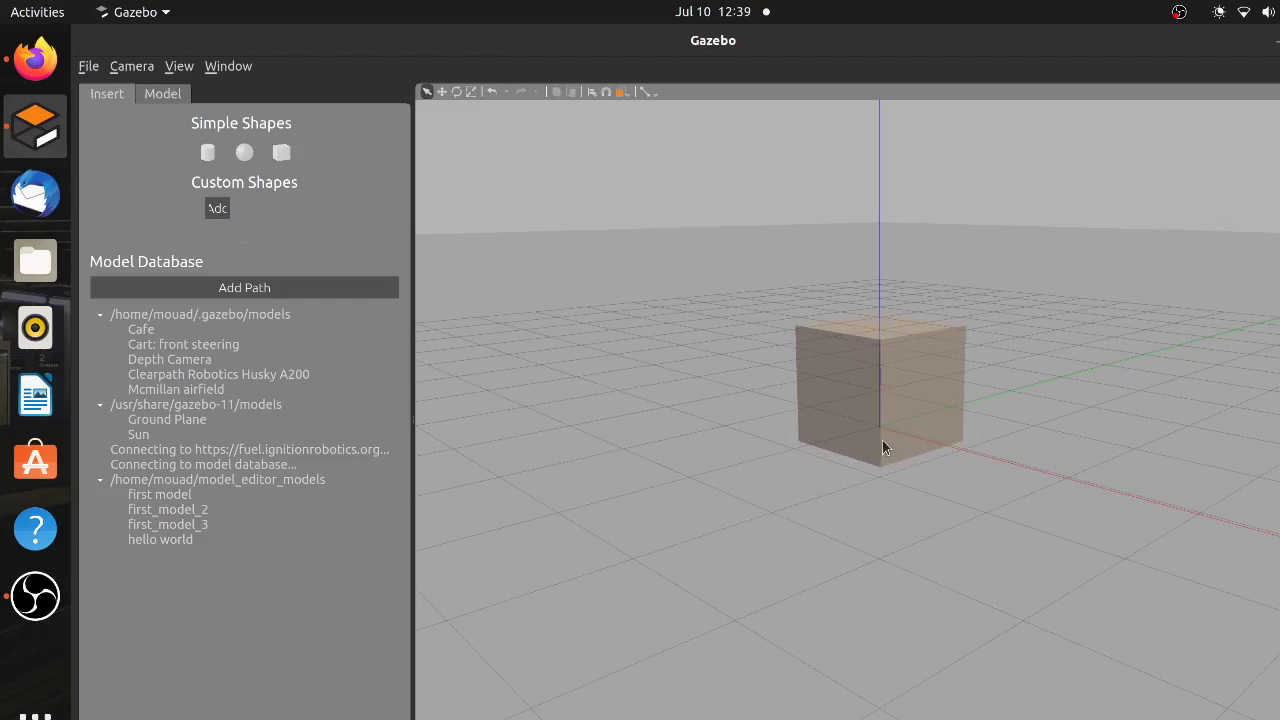
pyautogui.click(918, 395)
pyautogui.press('s')
pyautogui.moveTo(880, 259); pyautogui.dragTo(880, 362)
pyautogui.moveTo(984, 406); pyautogui.dragTo(1022, 415)
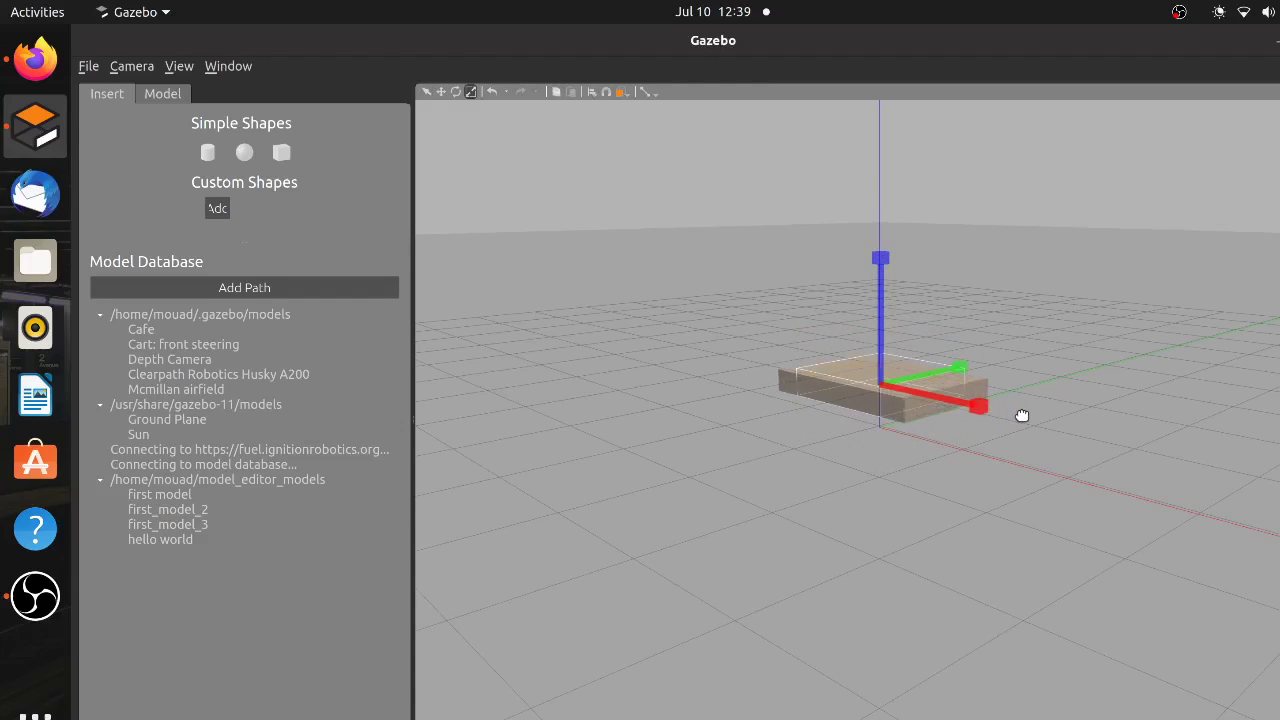
pyautogui.moveTo(911, 401); pyautogui.dragTo(975, 488, button='middle')
pyautogui.moveTo(837, 321); pyautogui.dragTo(839, 274)
pyautogui.moveTo(845, 413); pyautogui.dragTo(1062, 406, button='middle')
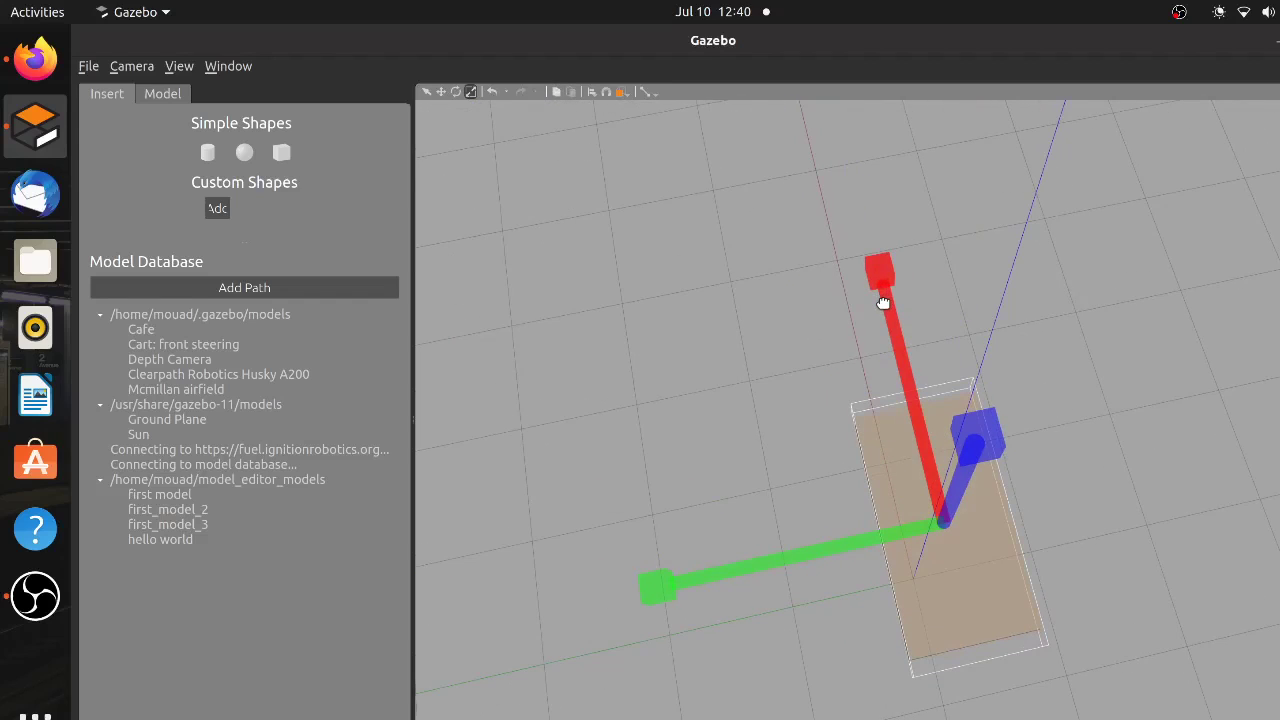
pyautogui.click(1105, 465)
pyautogui.moveTo(1109, 474); pyautogui.dragTo(1158, 375, button='middle')
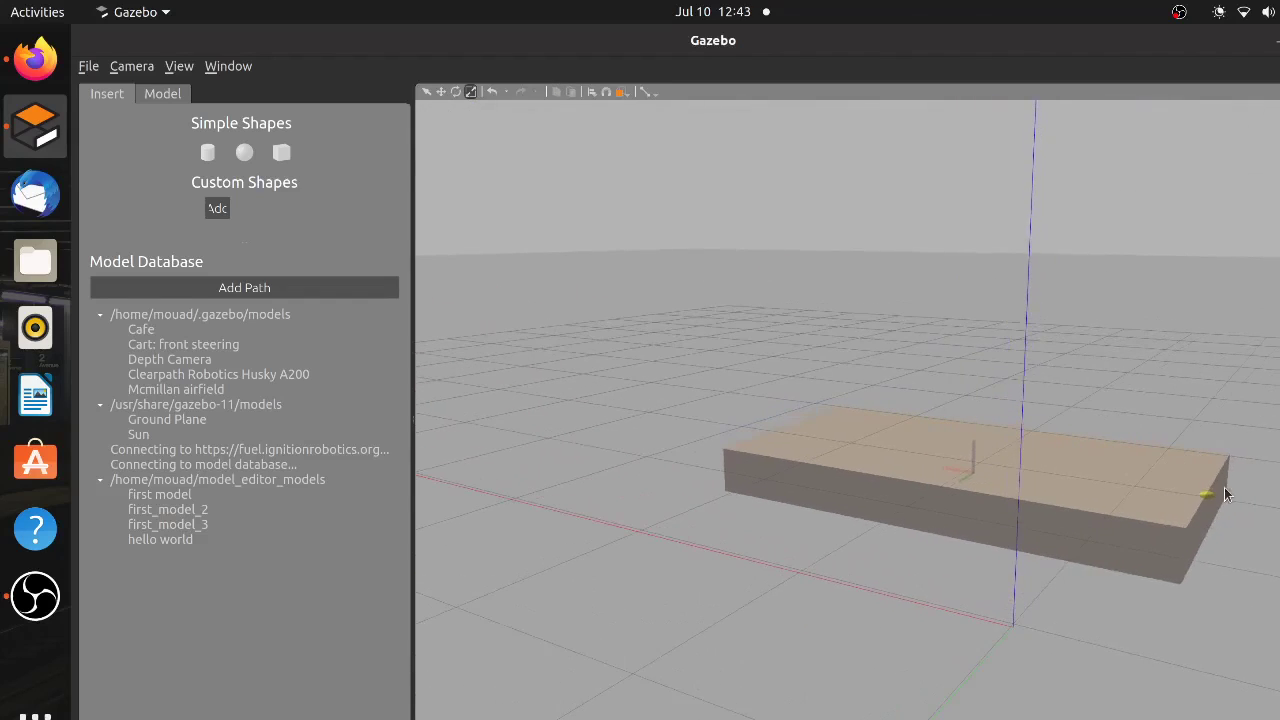
# Save the model under the name 'simple model'.
pyautogui.hotkey('ctrl', 's')
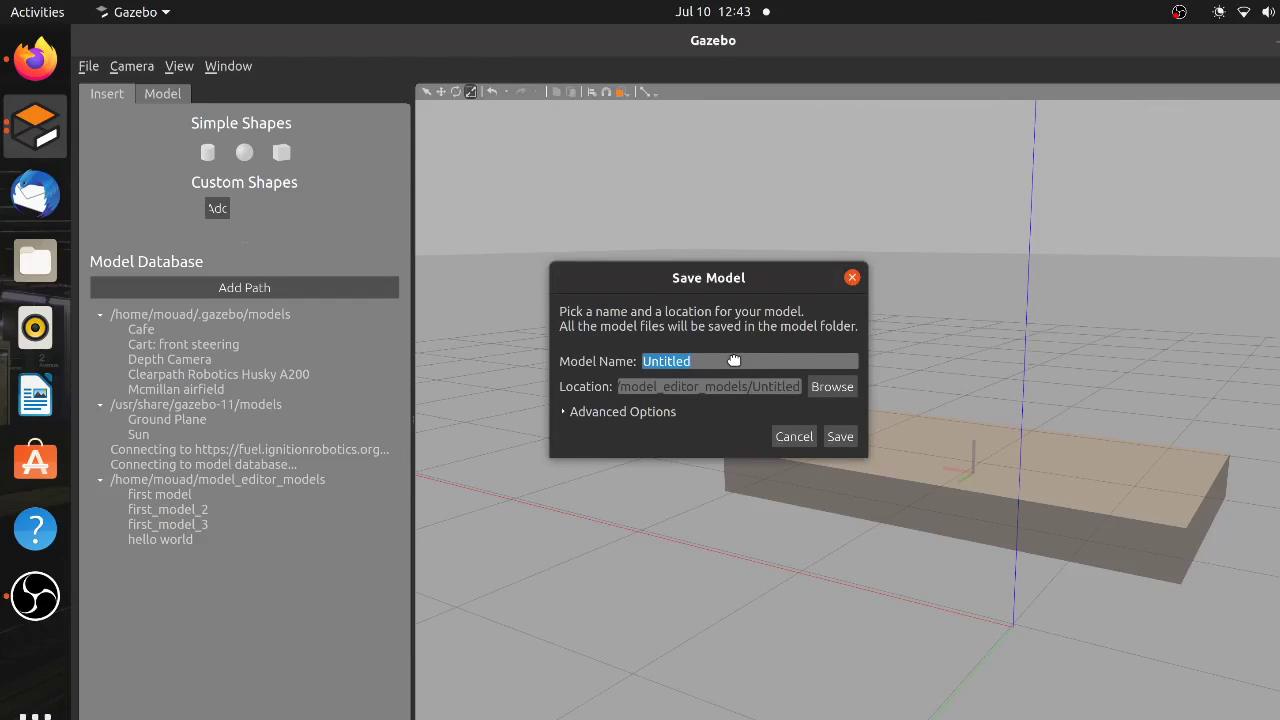
pyautogui.write('simple model')
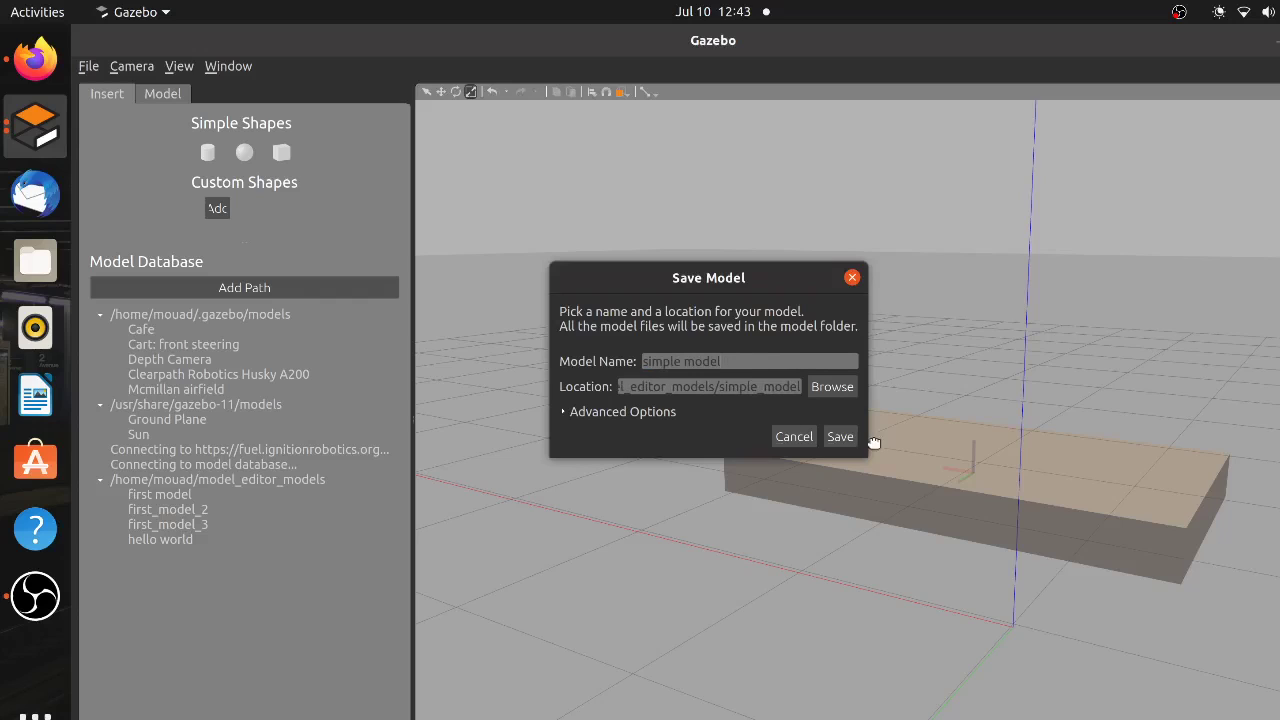
pyautogui.click(840, 437)
pyautogui.moveTo(852, 428); pyautogui.dragTo(1181, 423, button='middle')
# Set the chassis link's Pose Z to 0.4 m in its link properties and apply.
pyautogui.click(1156, 408)
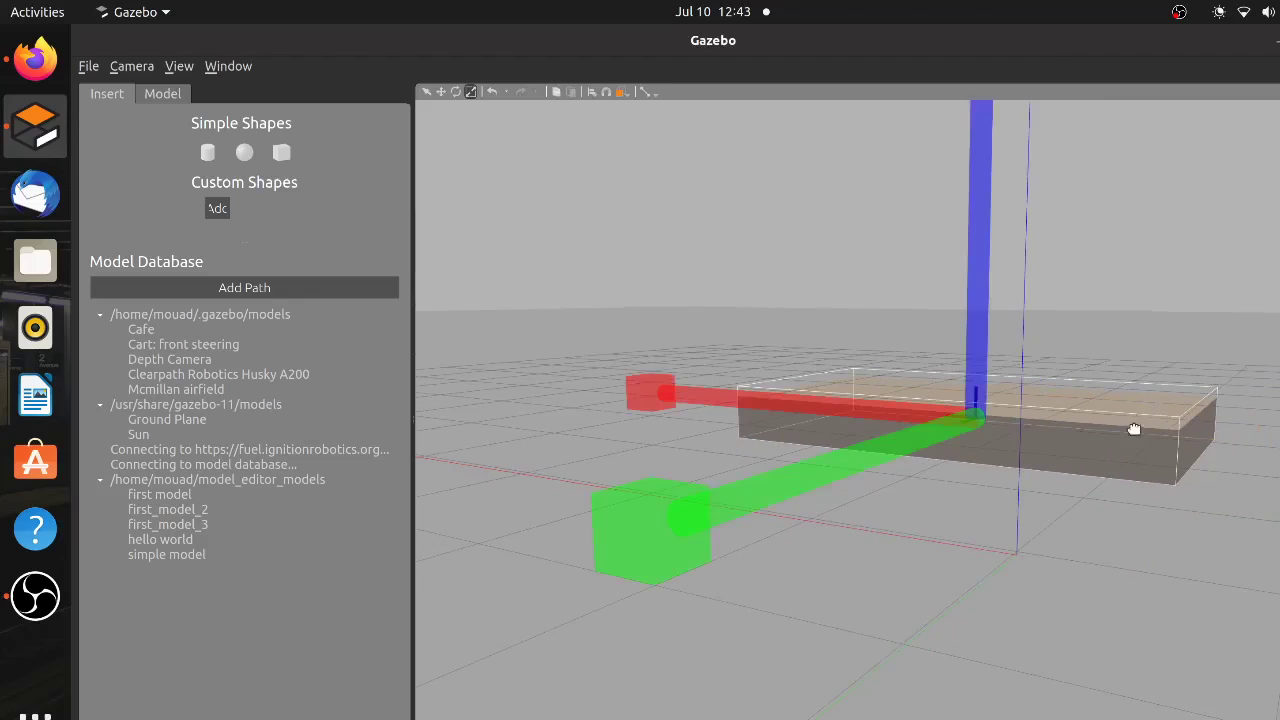
pyautogui.doubleClick(1059, 418)
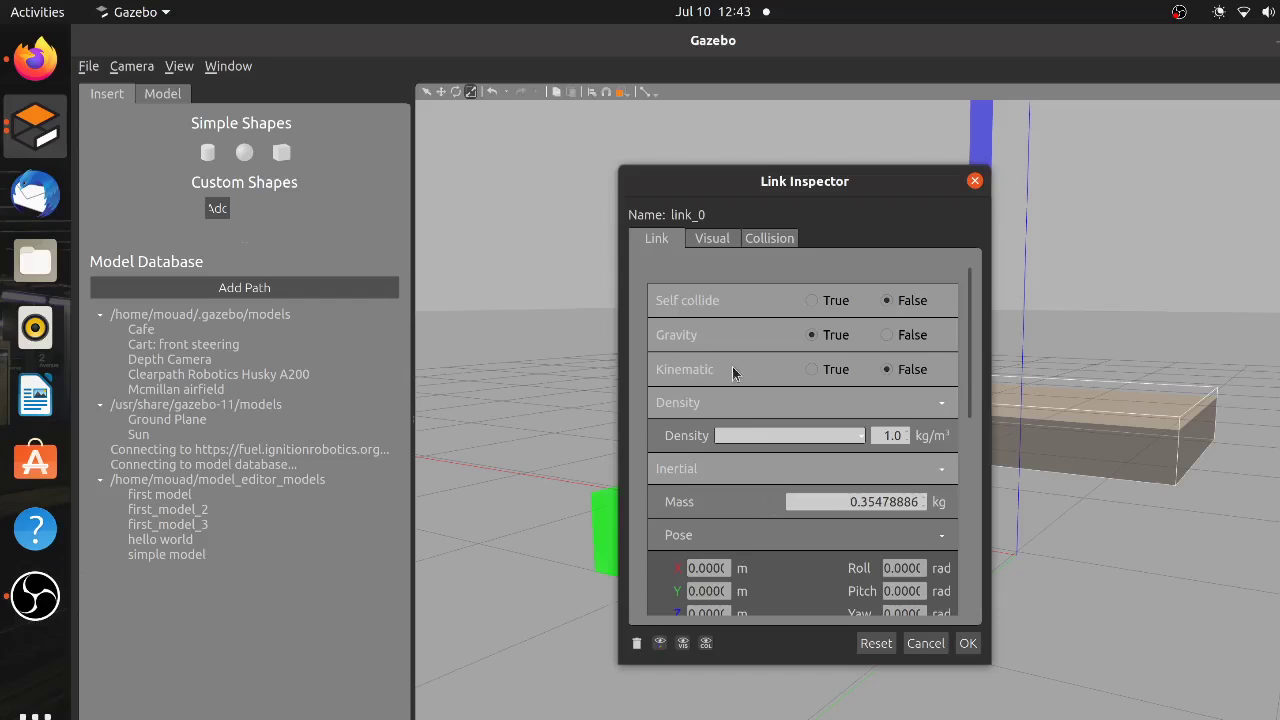
pyautogui.scroll(-5, 733, 373)
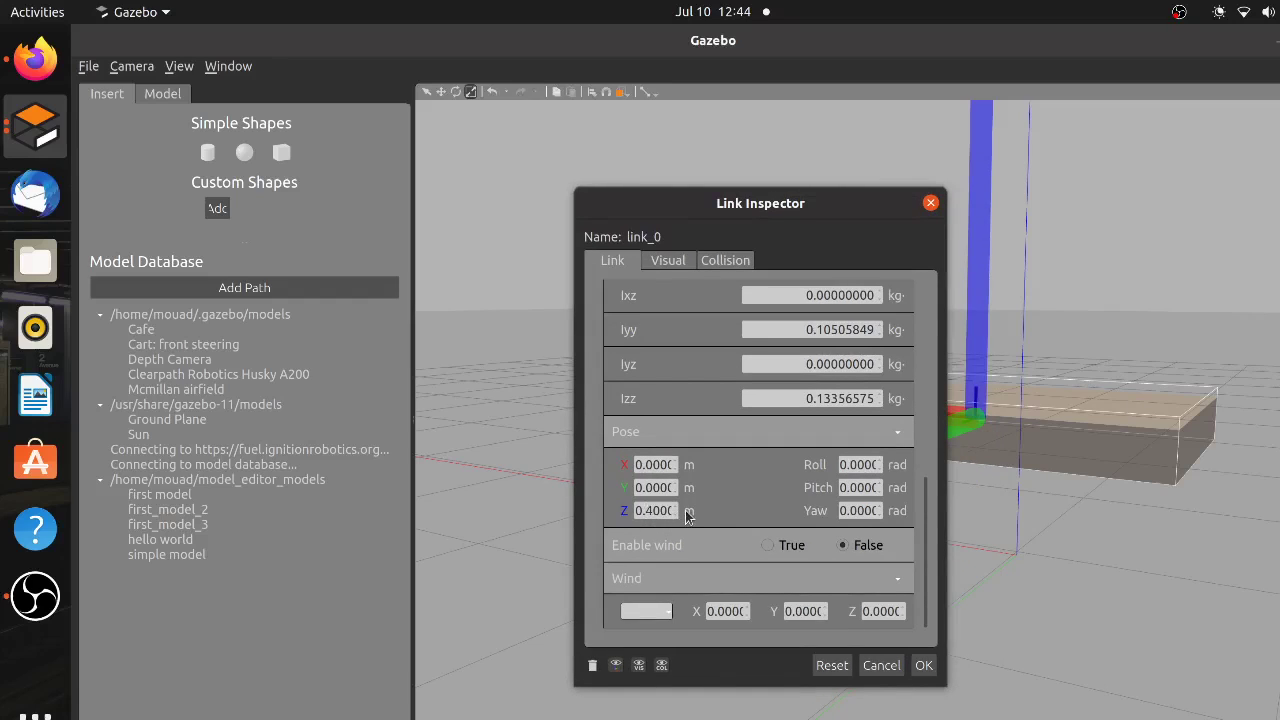
pyautogui.click(924, 666)
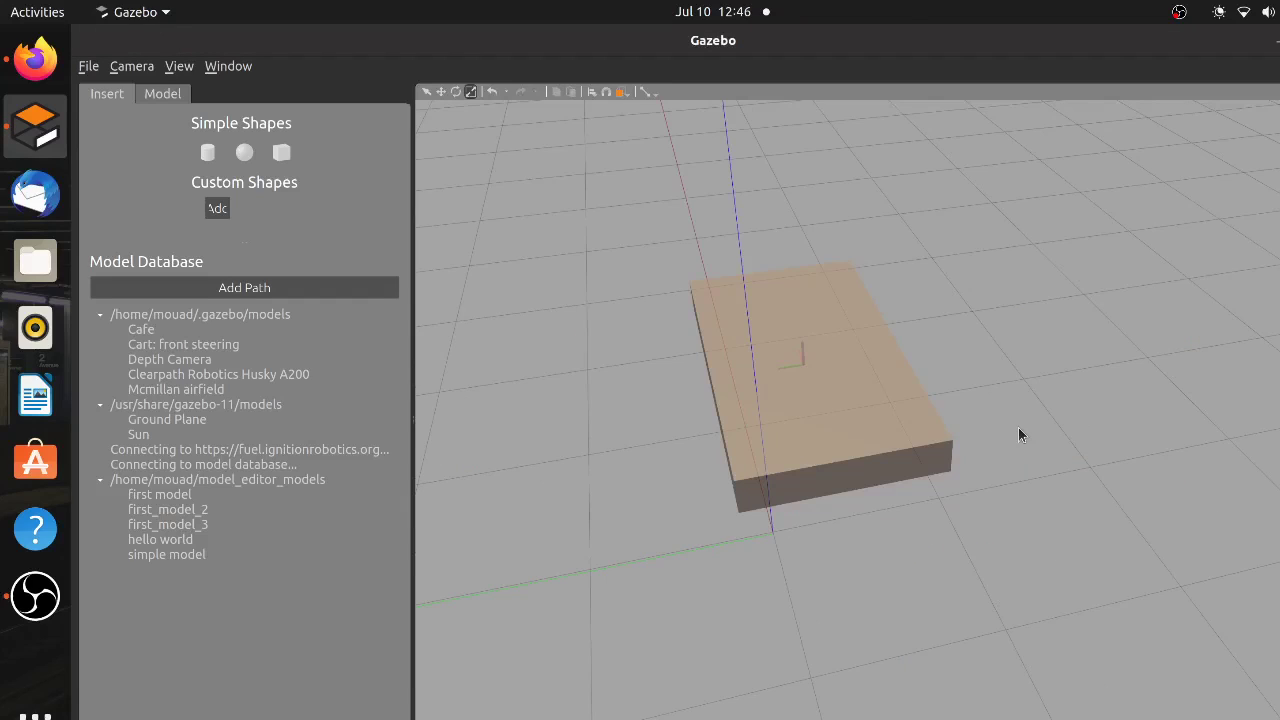
# Add a cylinder beside the chassis and set its Pose Roll to 1.57 radians.
pyautogui.click(210, 153)
pyautogui.click(1027, 376)
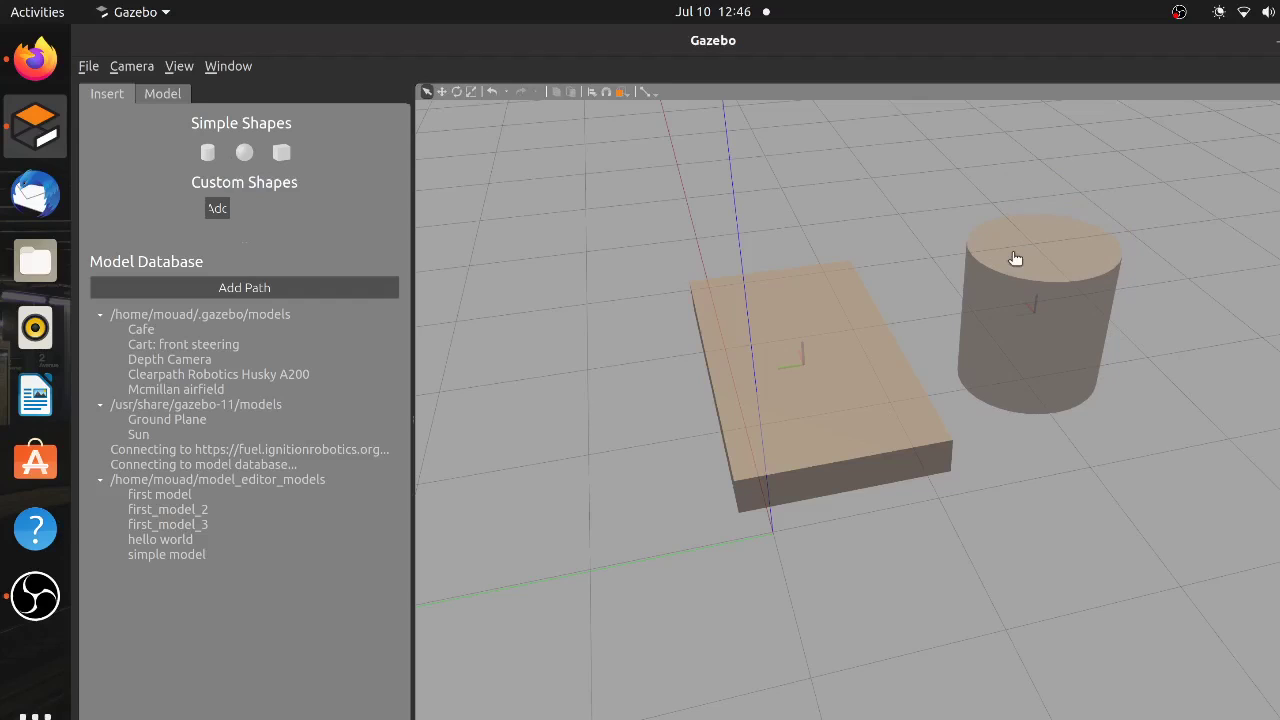
pyautogui.doubleClick(1015, 259)
pyautogui.moveTo(1056, 247); pyautogui.dragTo(640, 128)
pyautogui.scroll(-5, 717, 373)
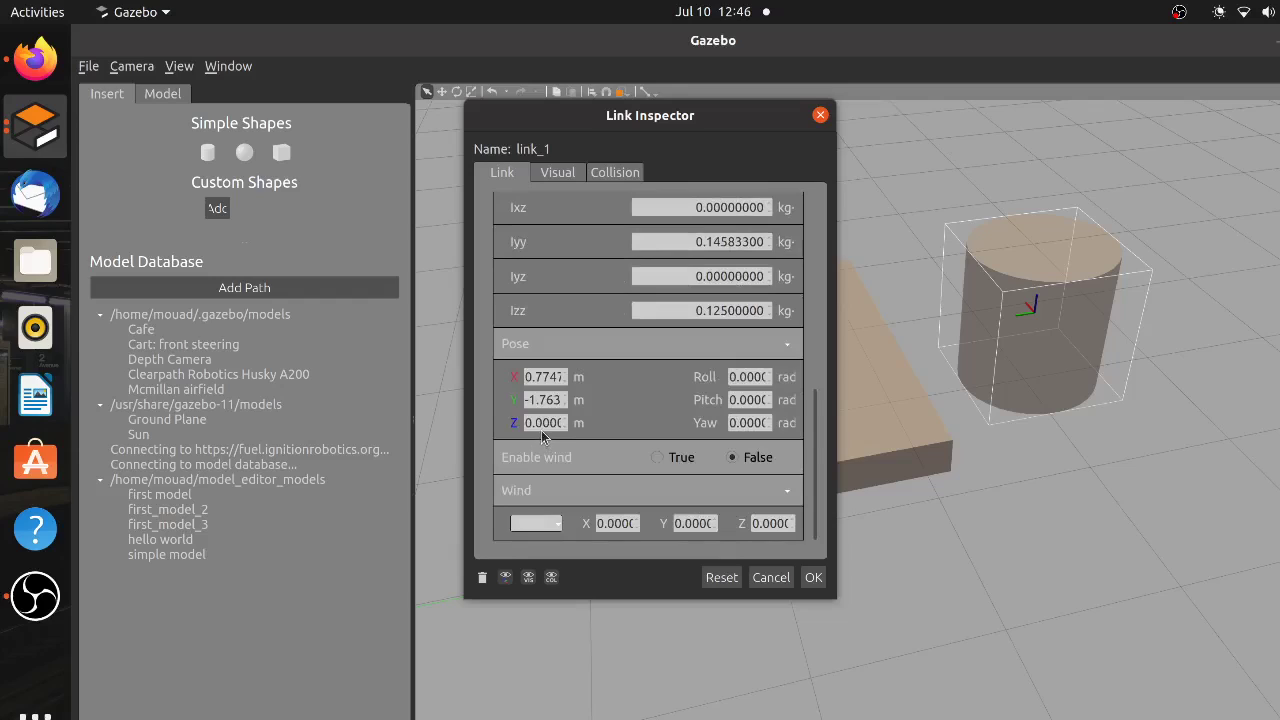
pyautogui.doubleClick(738, 383)
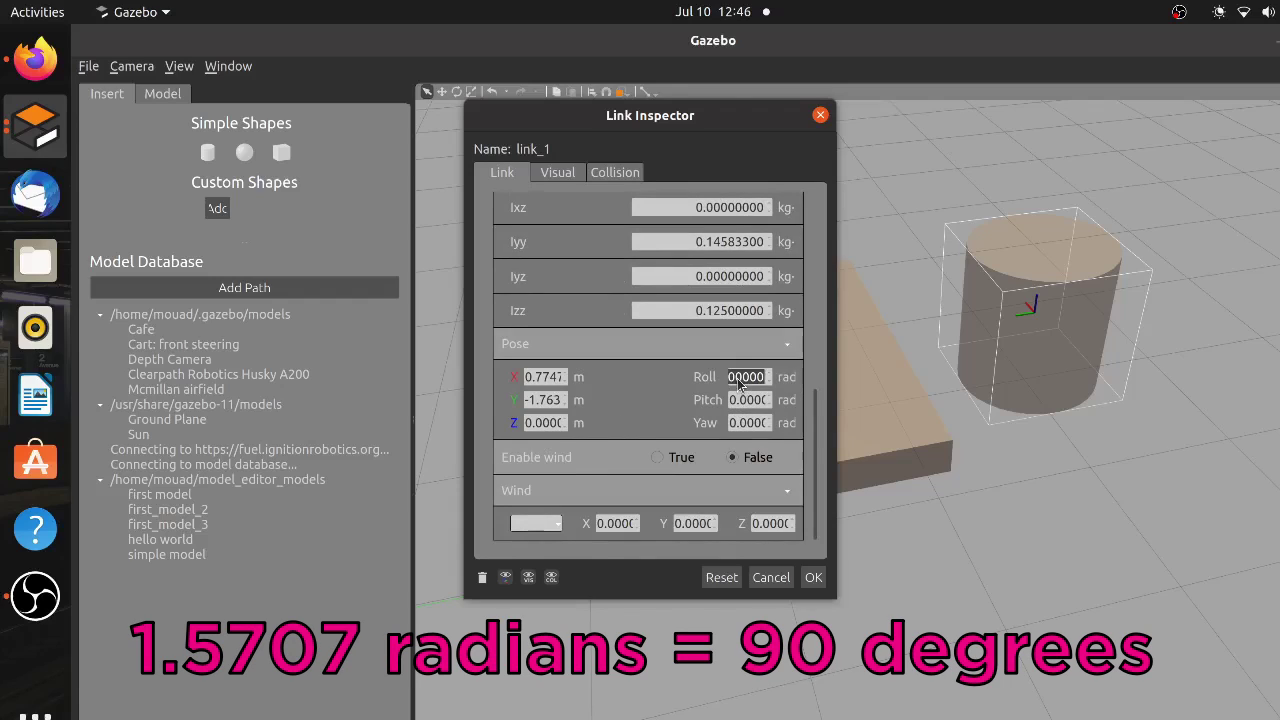
pyautogui.write('1.5707')
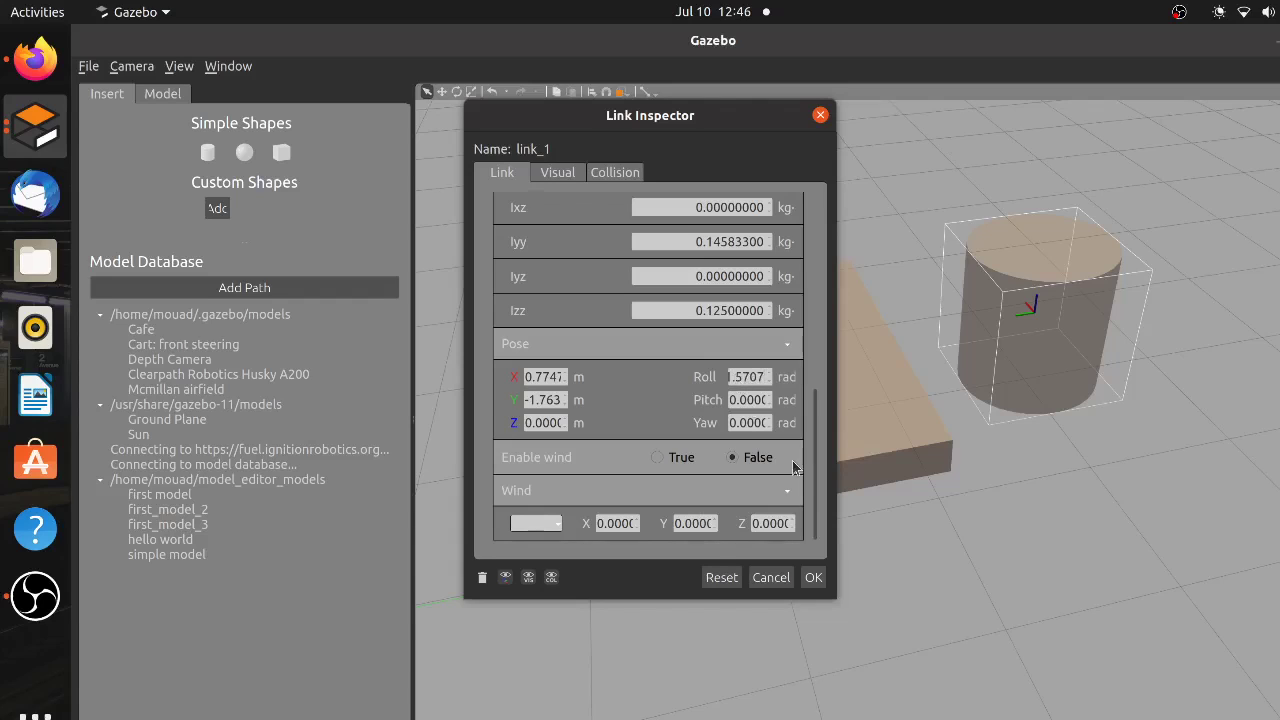
pyautogui.press('Return')
# Give the cylinder's visual and collision geometry radius 0.3 m and length 0.25 m, then apply.
pyautogui.click(557, 172)
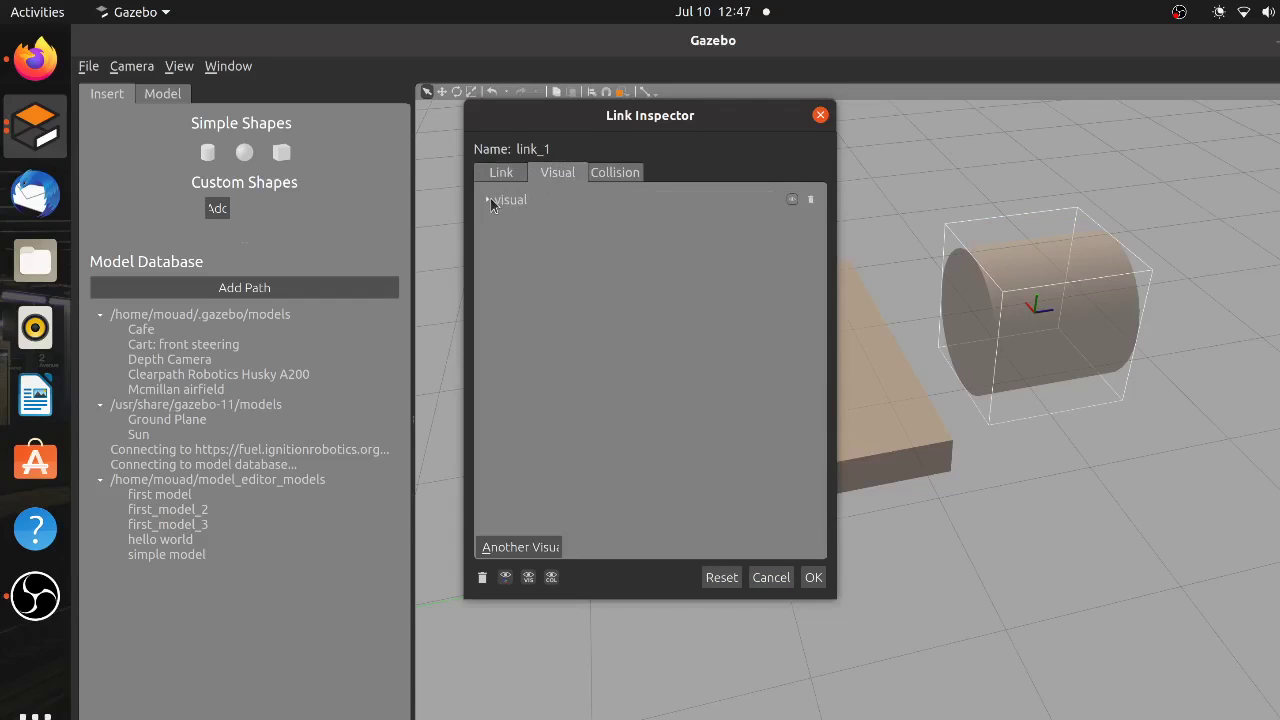
pyautogui.click(490, 198)
pyautogui.scroll(-1, 641, 385)
pyautogui.scroll(-5, 641, 385)
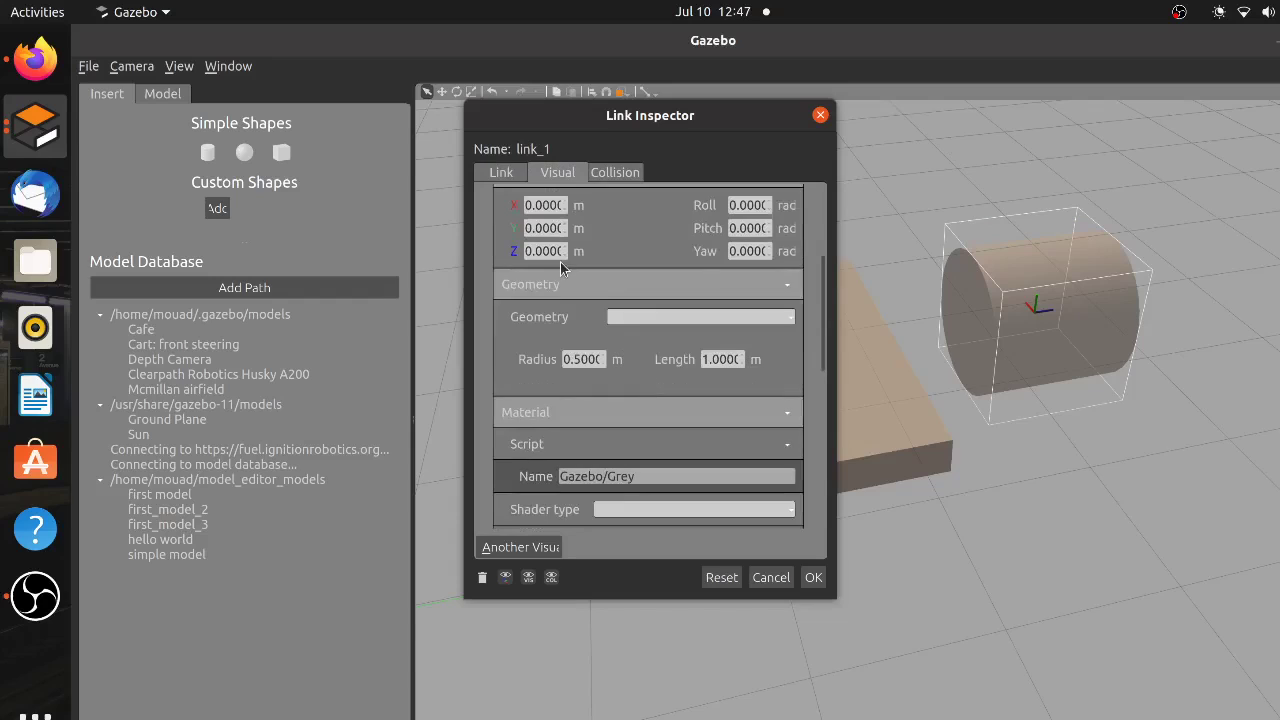
pyautogui.keyDown('super'); pyautogui.moveTo(597, 312); pyautogui.dragTo(352, 396); pyautogui.keyUp('super')
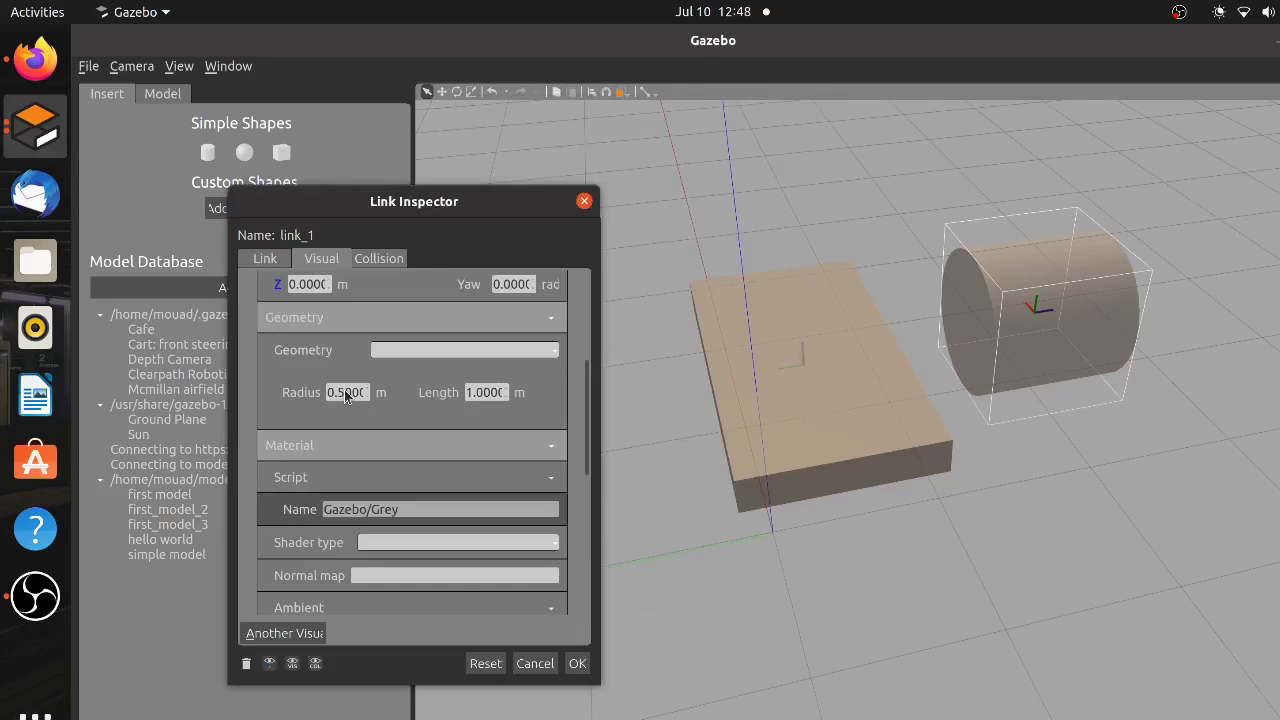
pyautogui.moveTo(450, 203); pyautogui.dragTo(592, 89)
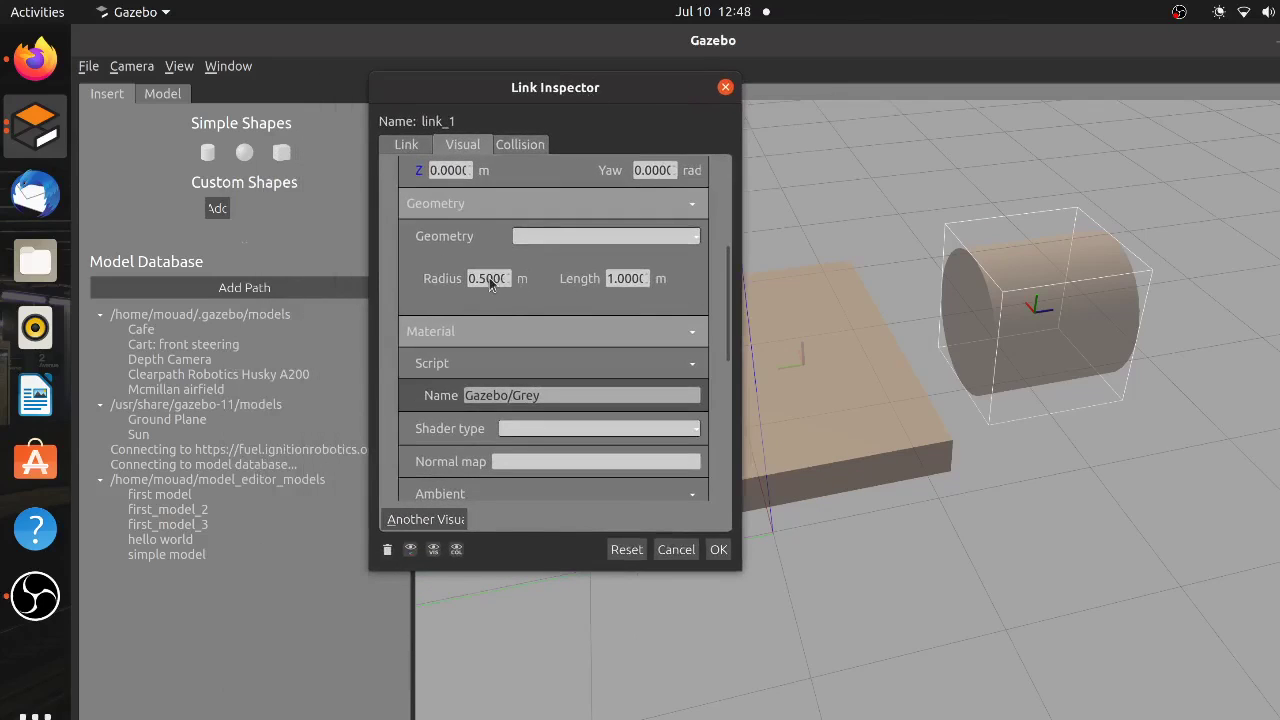
pyautogui.doubleClick(623, 280)
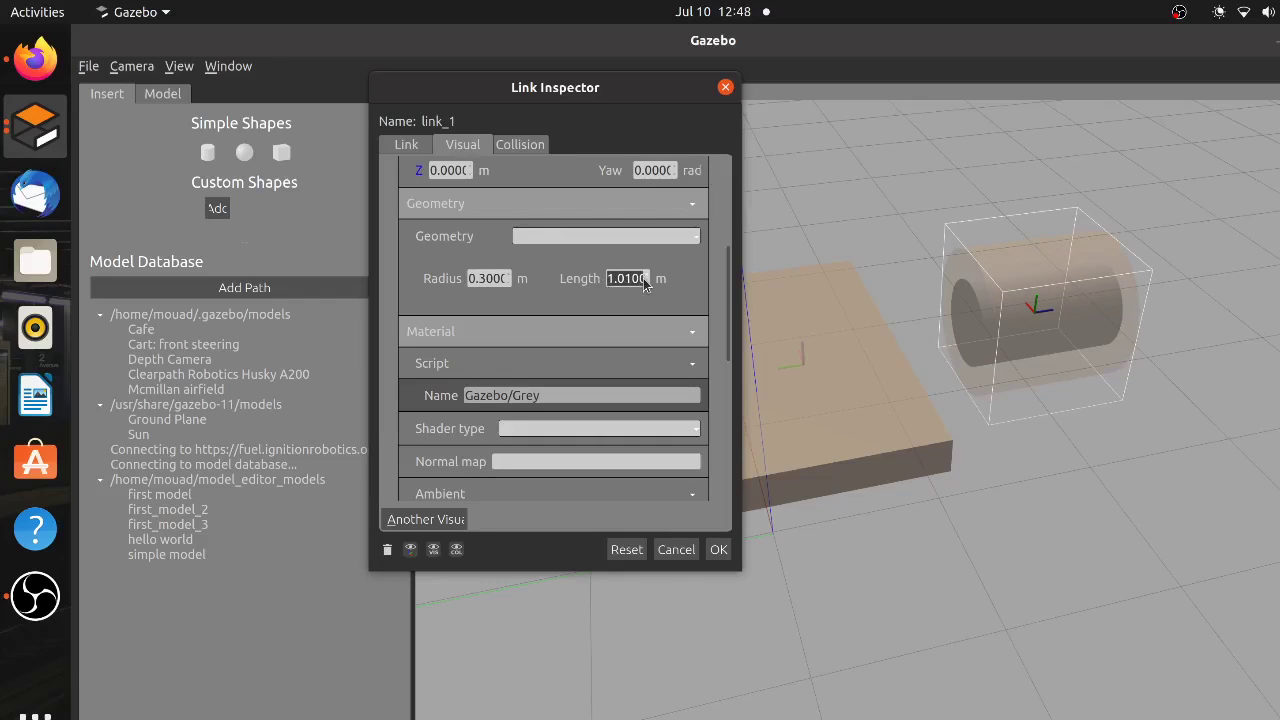
pyautogui.write('0.25')
pyautogui.press('Return')
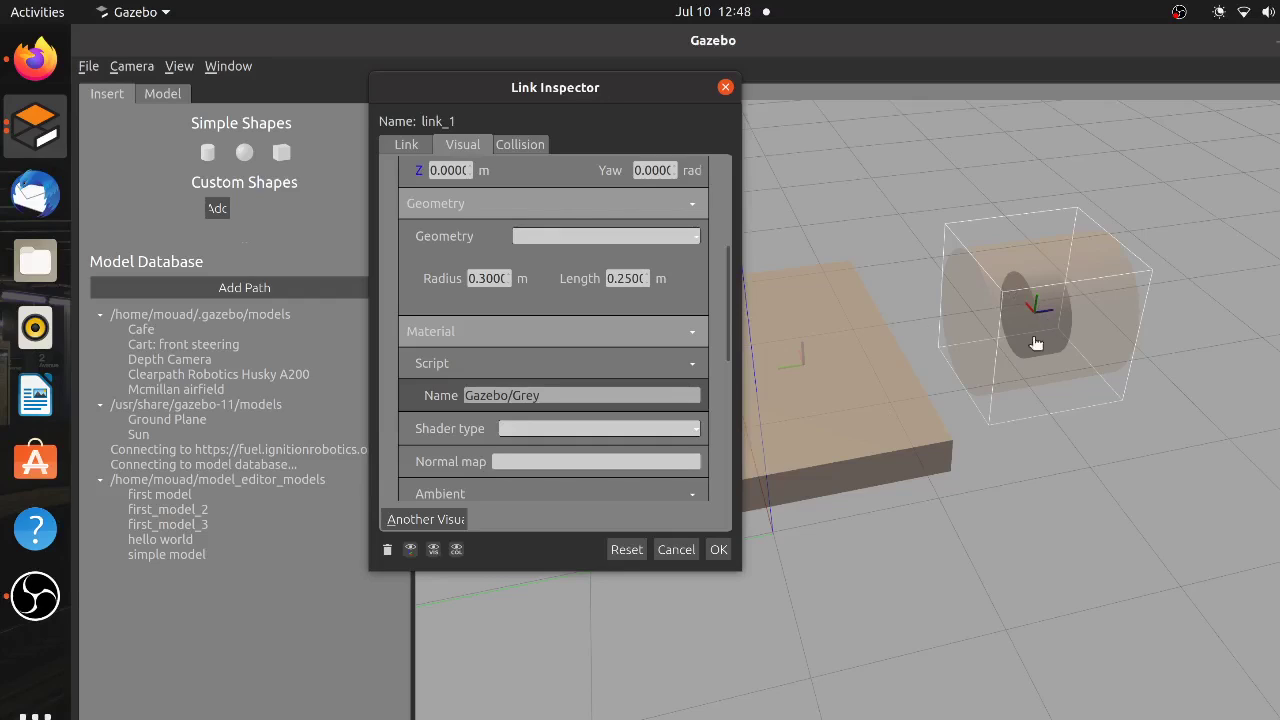
pyautogui.click(520, 145)
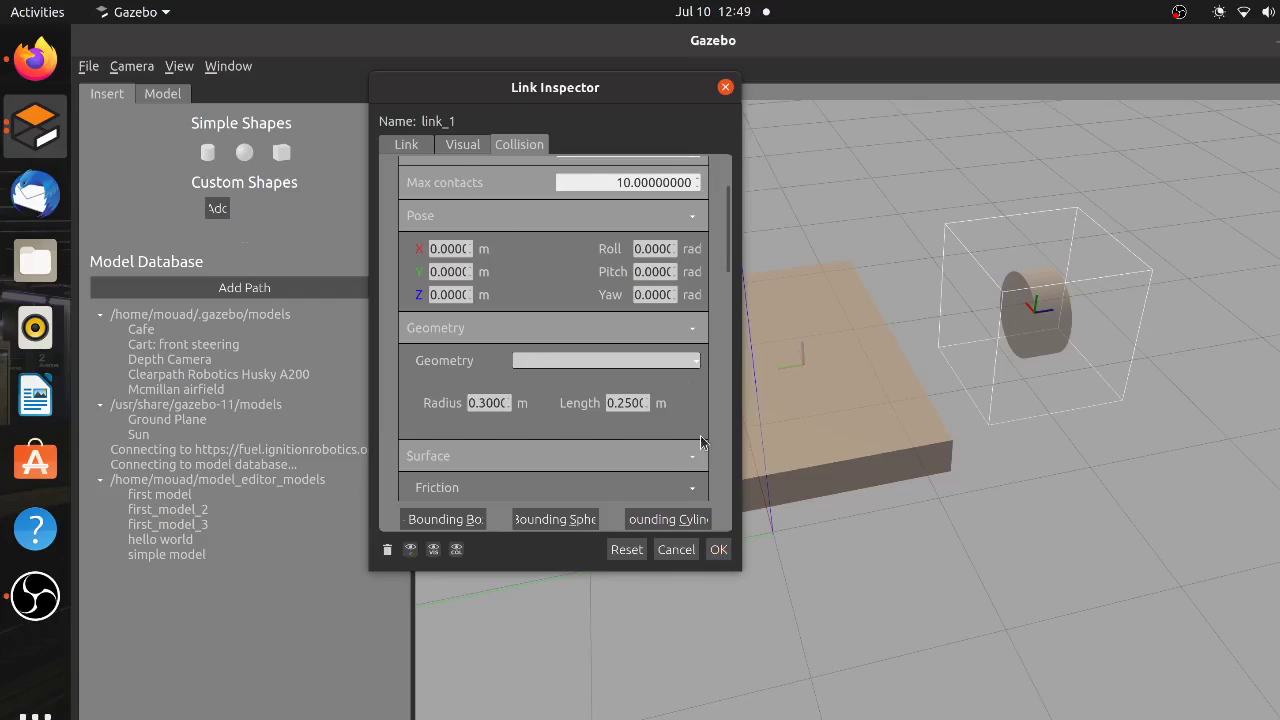
pyautogui.click(717, 551)
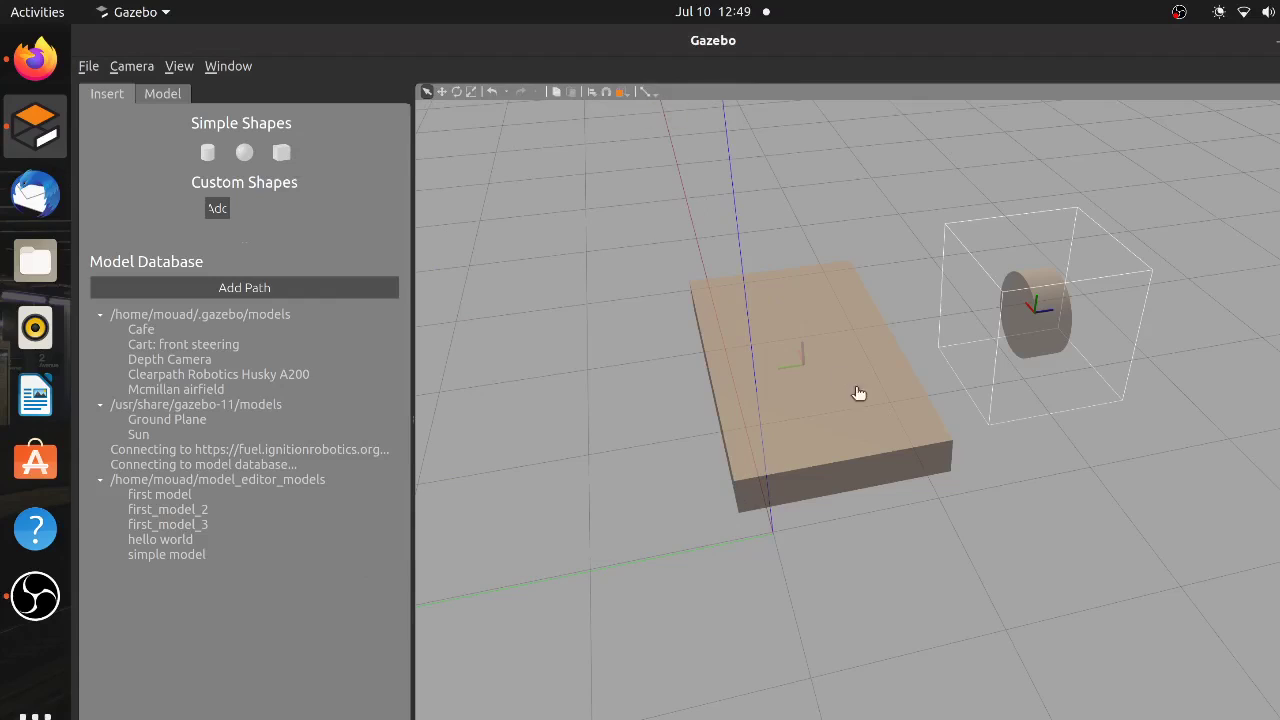
# Place a copied wheel cylinder left of the chassis, then reselect the right wheel and chassis.
pyautogui.click(857, 394)
pyautogui.click(1063, 323)
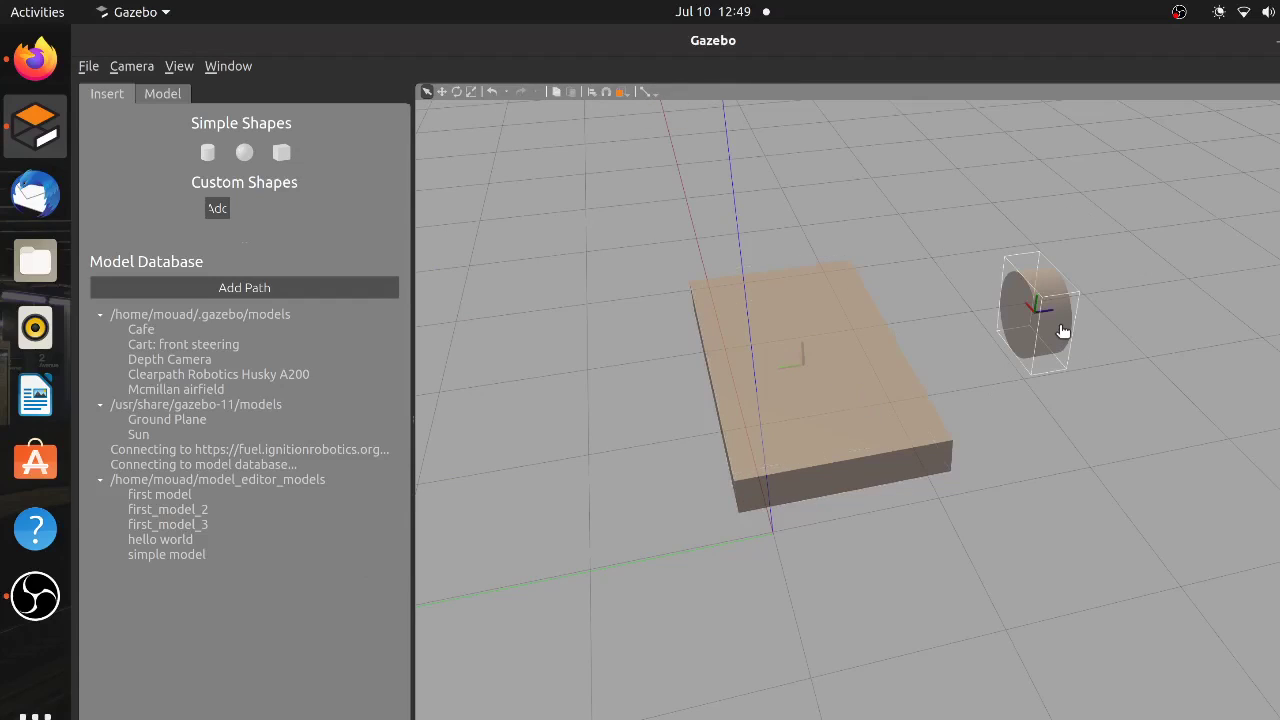
pyautogui.click(1011, 371)
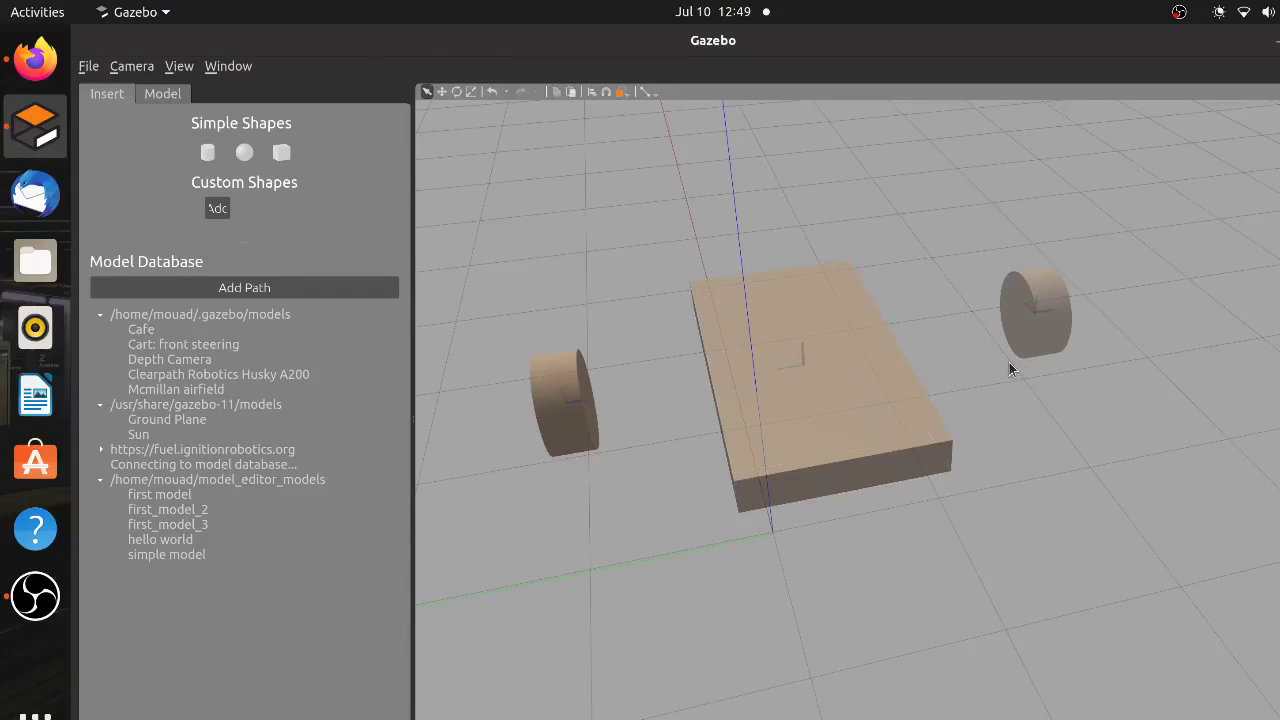
pyautogui.click(1024, 332)
pyautogui.click(860, 377)
# Start a revolute joint with the chassis as parent, right wheel as child, axis Z.
pyautogui.click(649, 95)
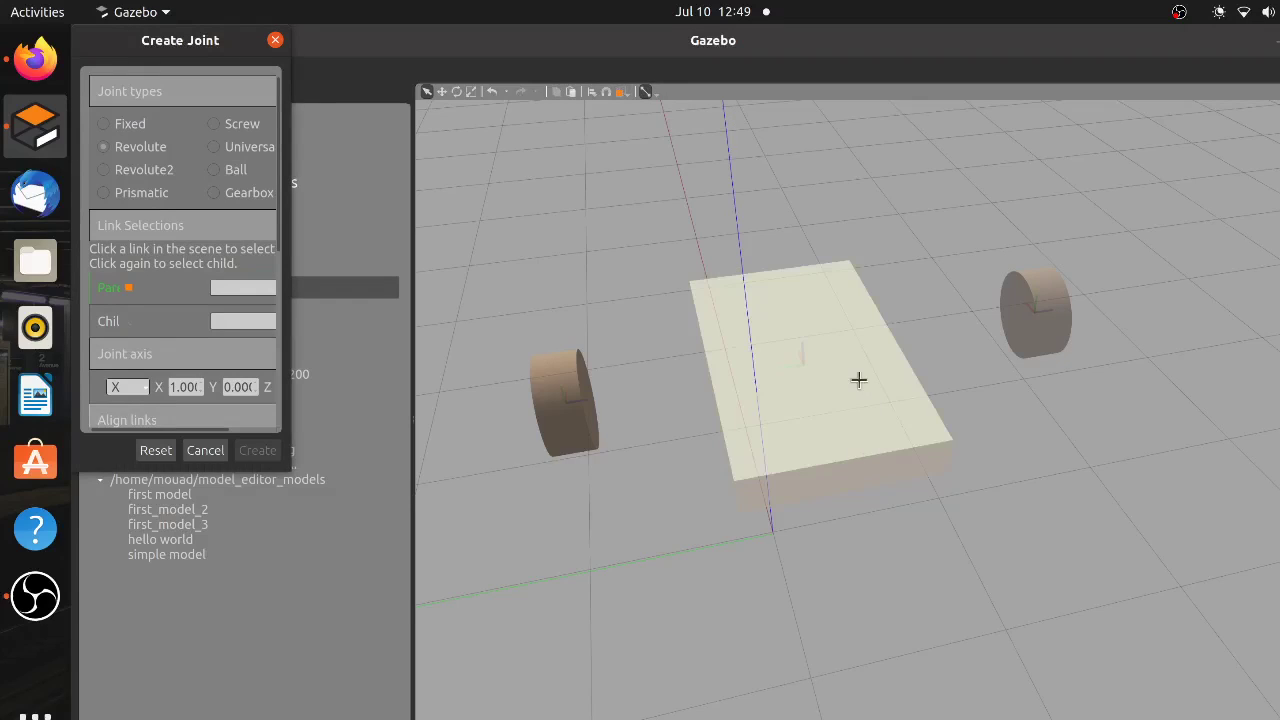
pyautogui.click(890, 374)
pyautogui.click(1043, 310)
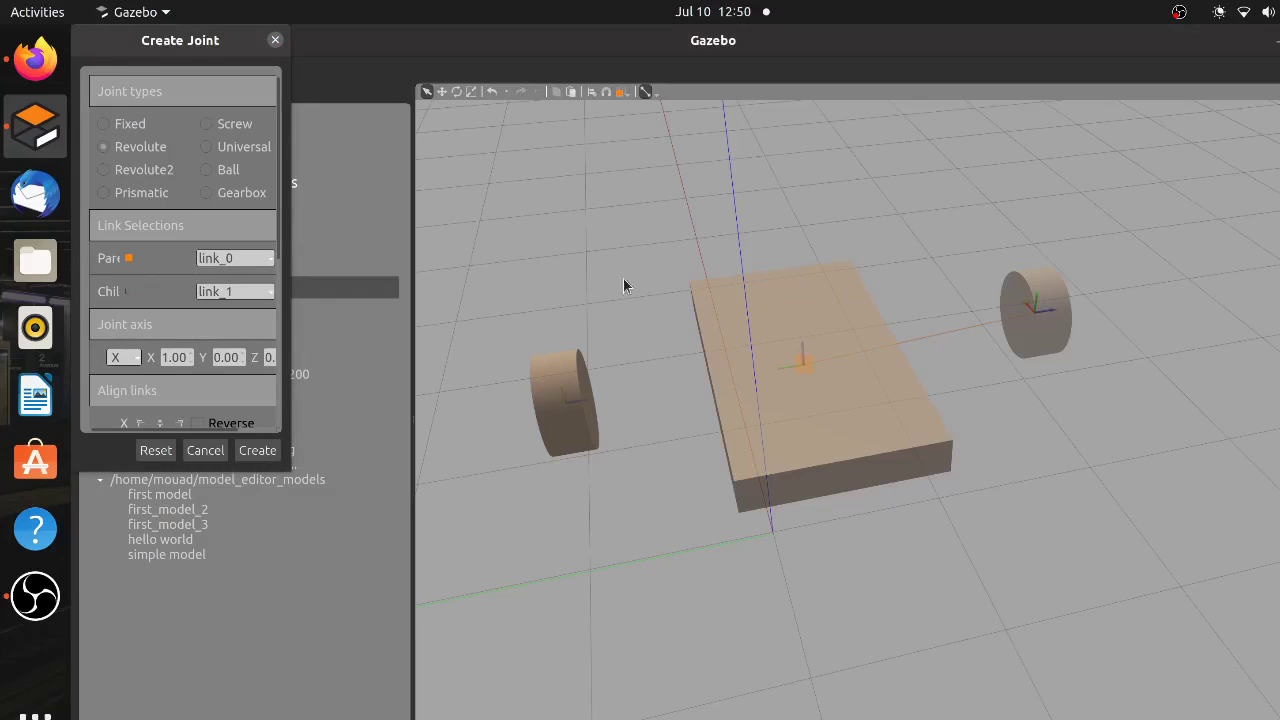
pyautogui.moveTo(210, 45); pyautogui.dragTo(839, 148)
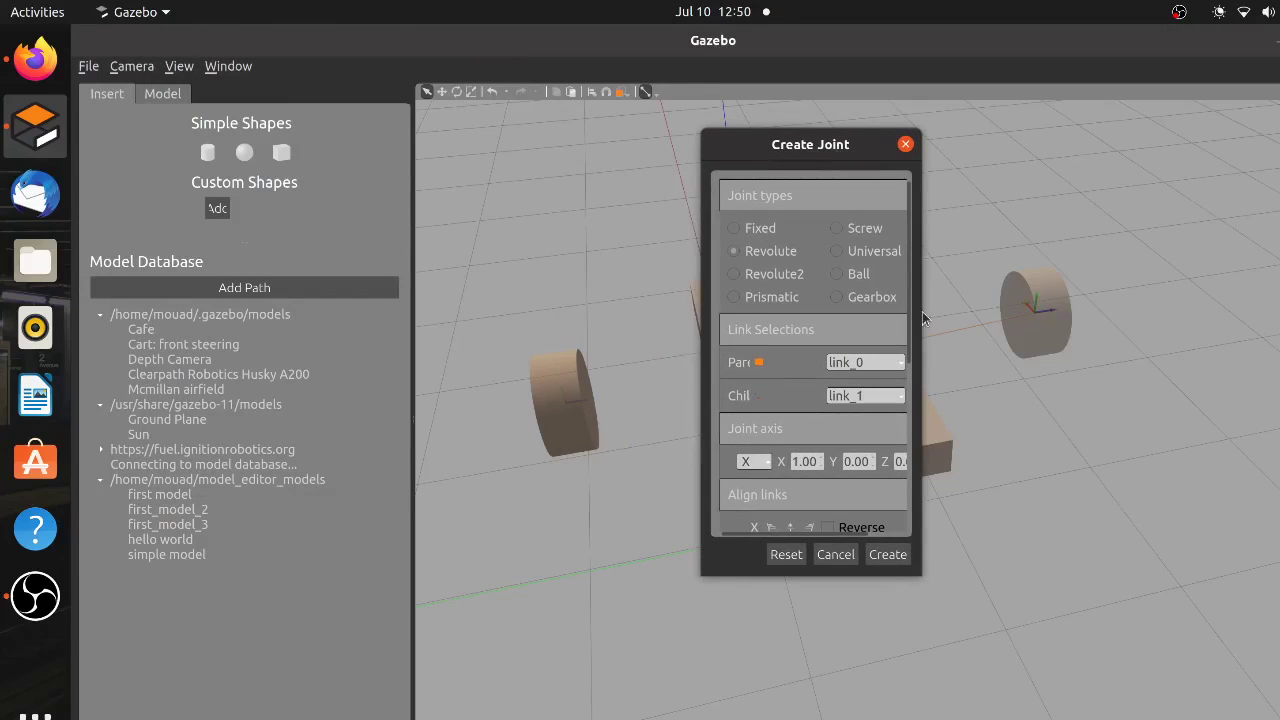
pyautogui.moveTo(908, 350); pyautogui.dragTo(910, 430)
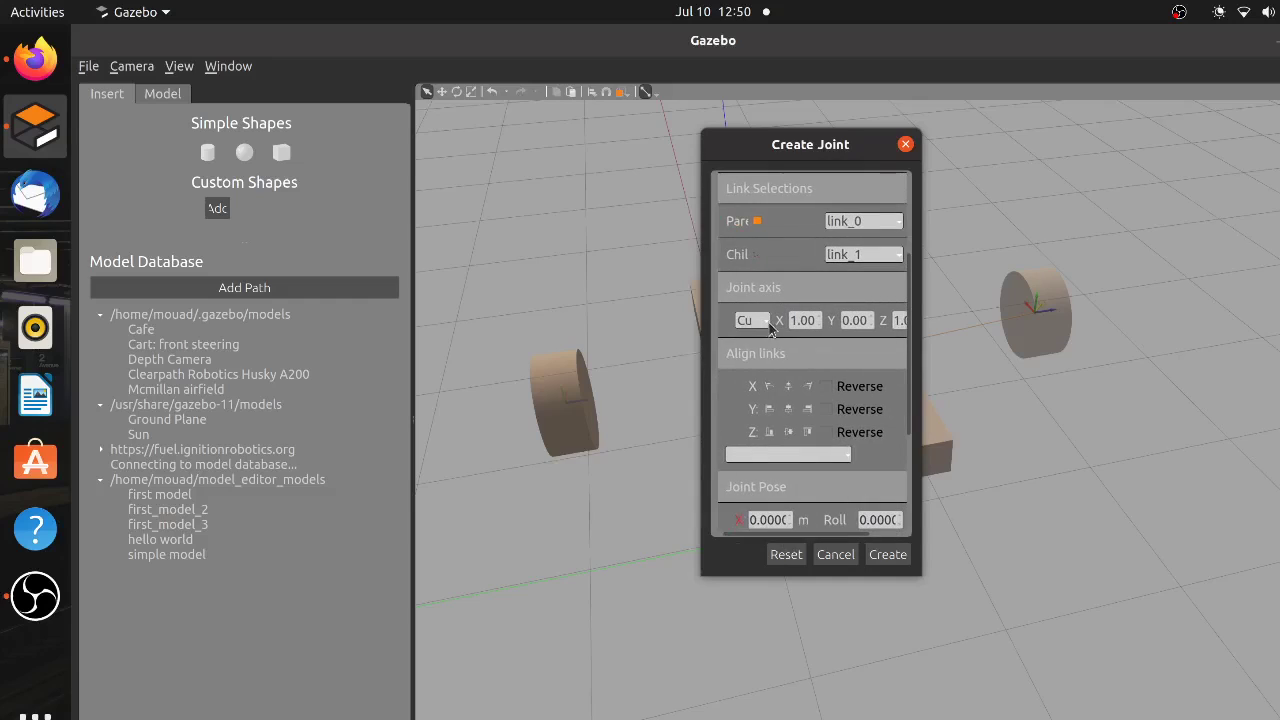
pyautogui.click(758, 321)
pyautogui.click(770, 422)
# Align the wheel to the chassis with X and Y Align Max, reversing Y so it sits flush.
pyautogui.moveTo(806, 155); pyautogui.dragTo(562, 193)
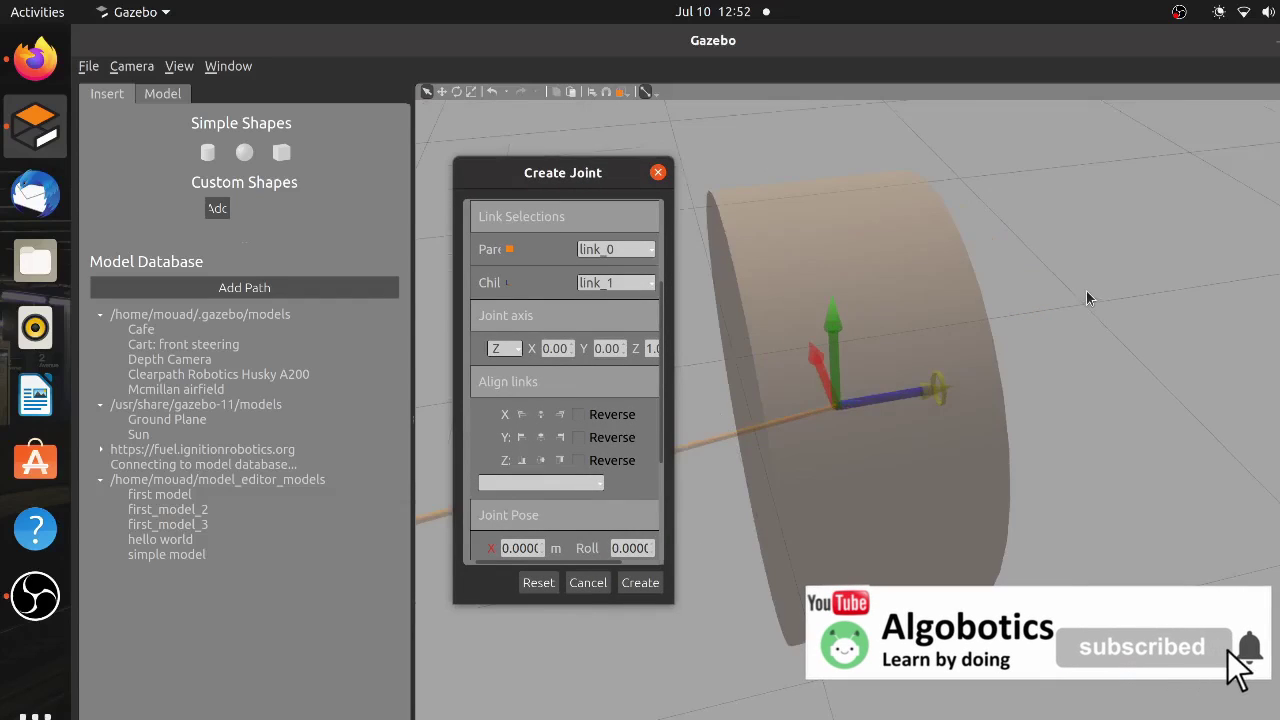
pyautogui.scroll(3, 1086, 290)
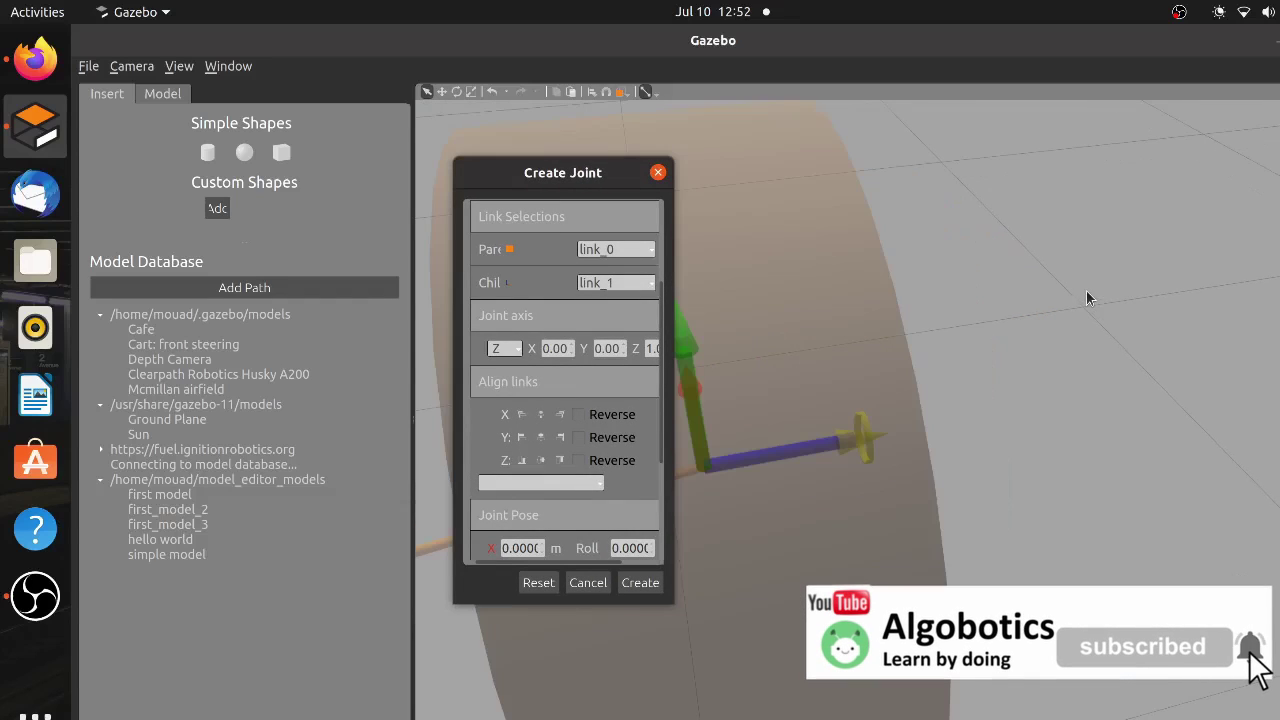
pyautogui.scroll(-5, 995, 418)
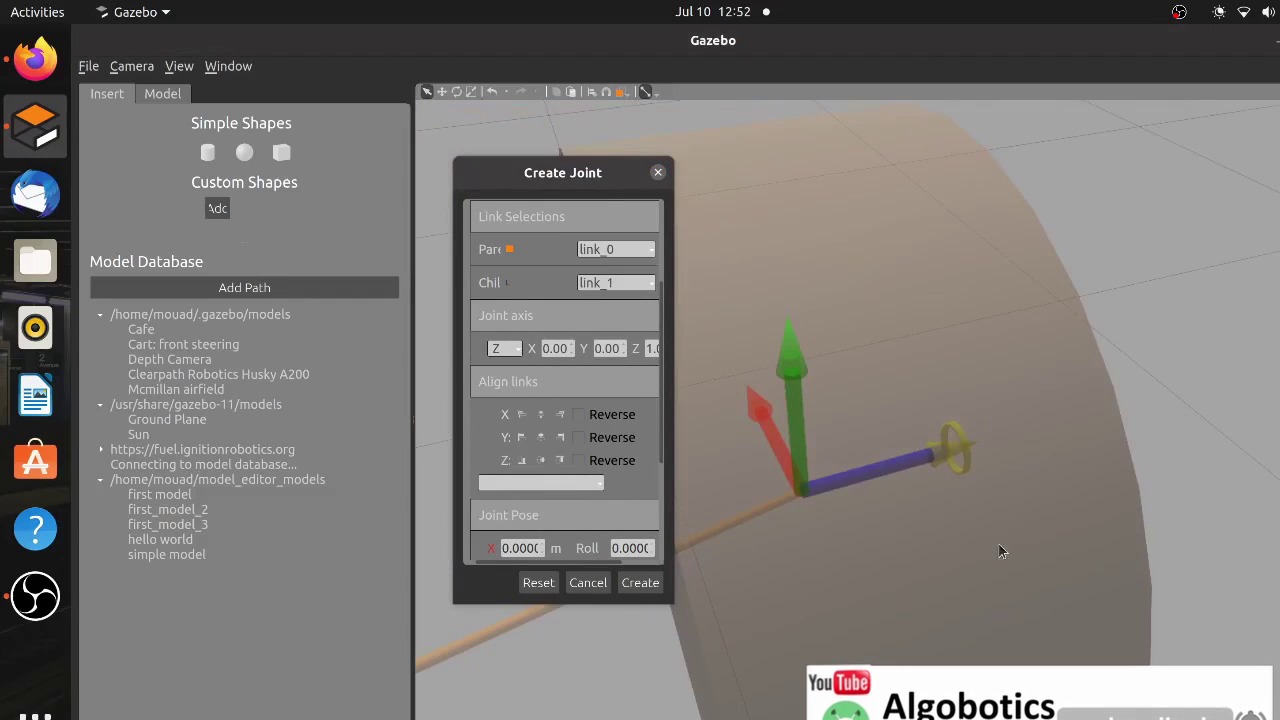
pyautogui.moveTo(906, 511); pyautogui.dragTo(921, 569, button='middle')
pyautogui.scroll(-1, 1019, 529)
pyautogui.scroll(-5, 1019, 525)
pyautogui.scroll(2, 921, 569)
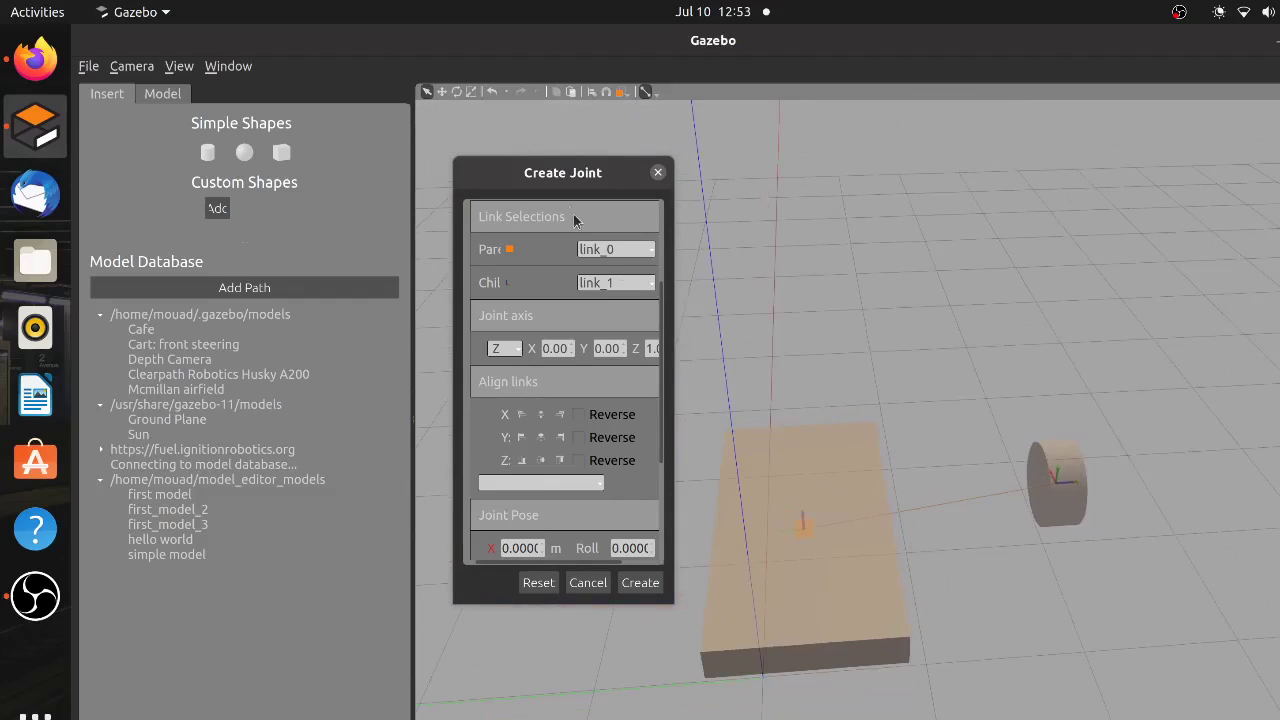
pyautogui.moveTo(560, 172); pyautogui.dragTo(363, 199)
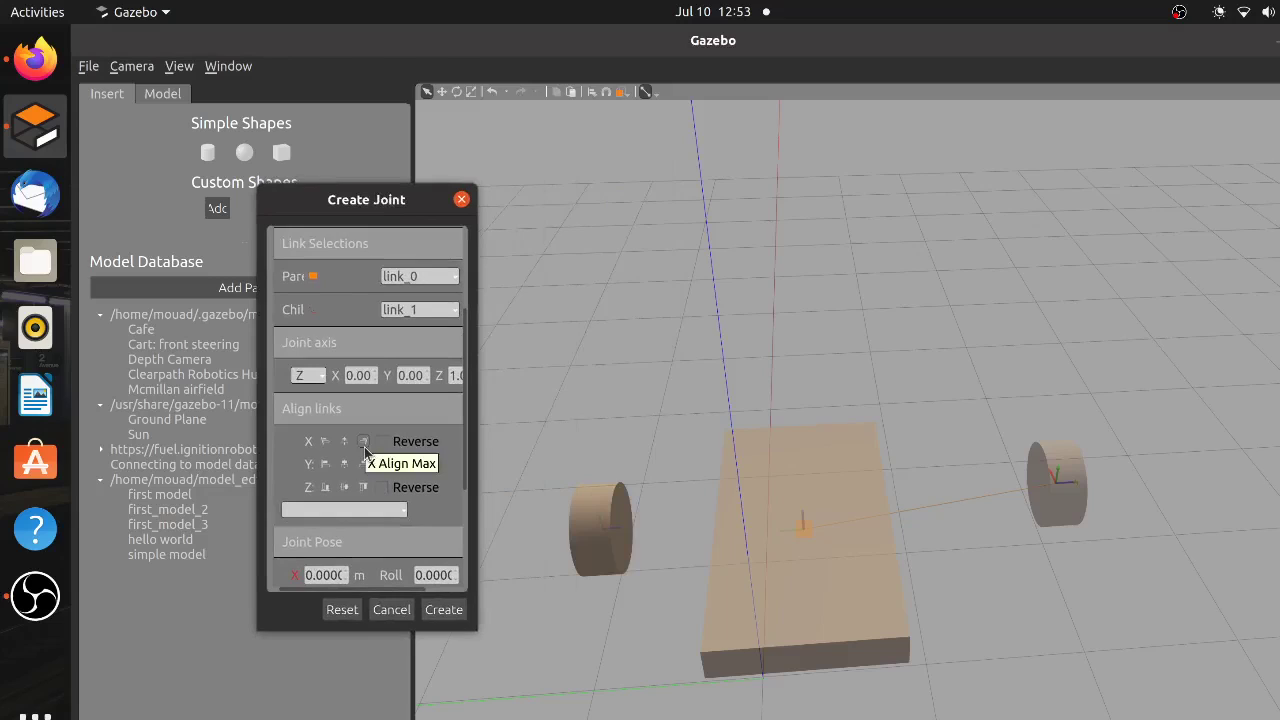
pyautogui.click(365, 449)
pyautogui.click(366, 466)
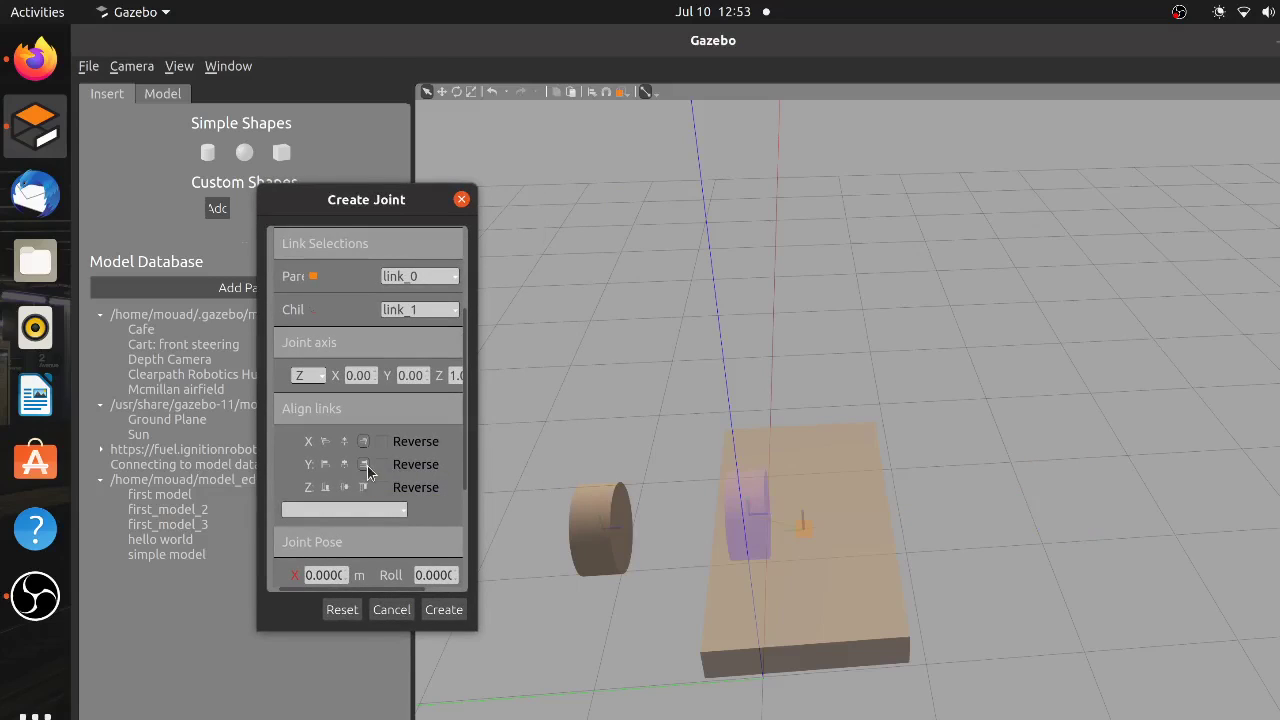
pyautogui.click(381, 465)
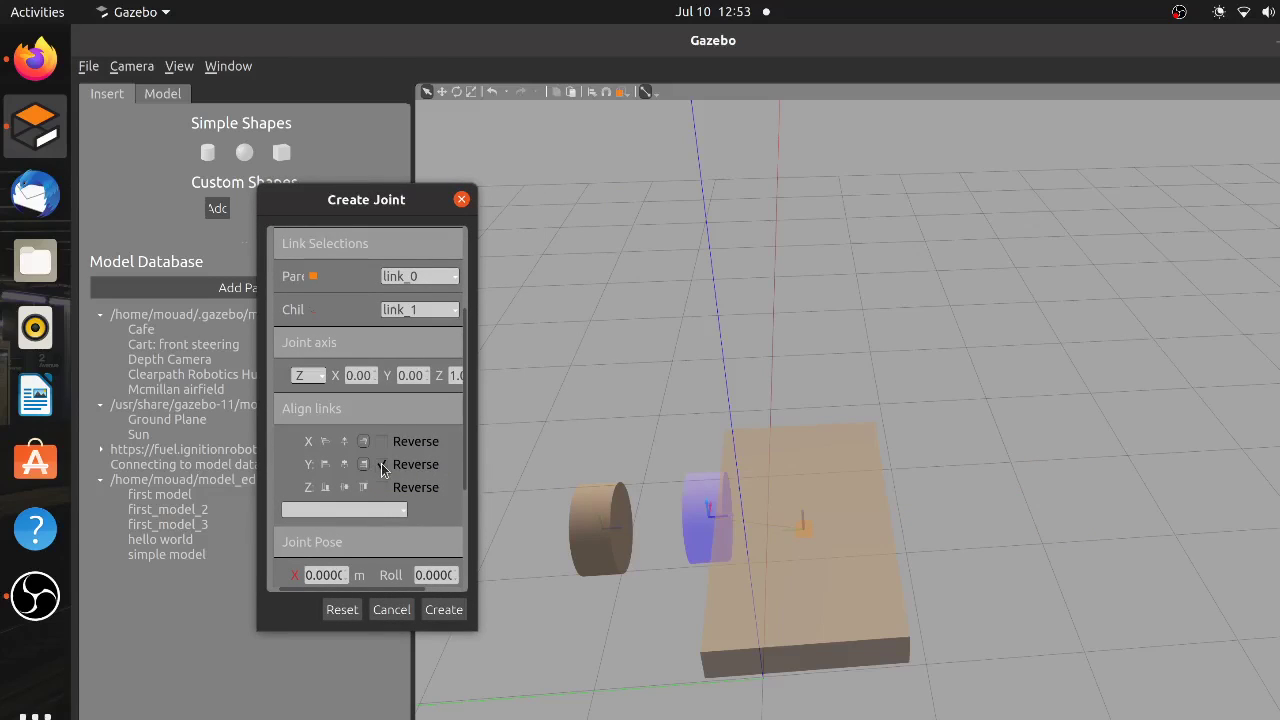
pyautogui.moveTo(945, 470)
pyautogui.mouseDown(button='middle')
pyautogui.moveTo(1053, 424)
pyautogui.moveTo(955, 458)
pyautogui.mouseUp(button='middle')
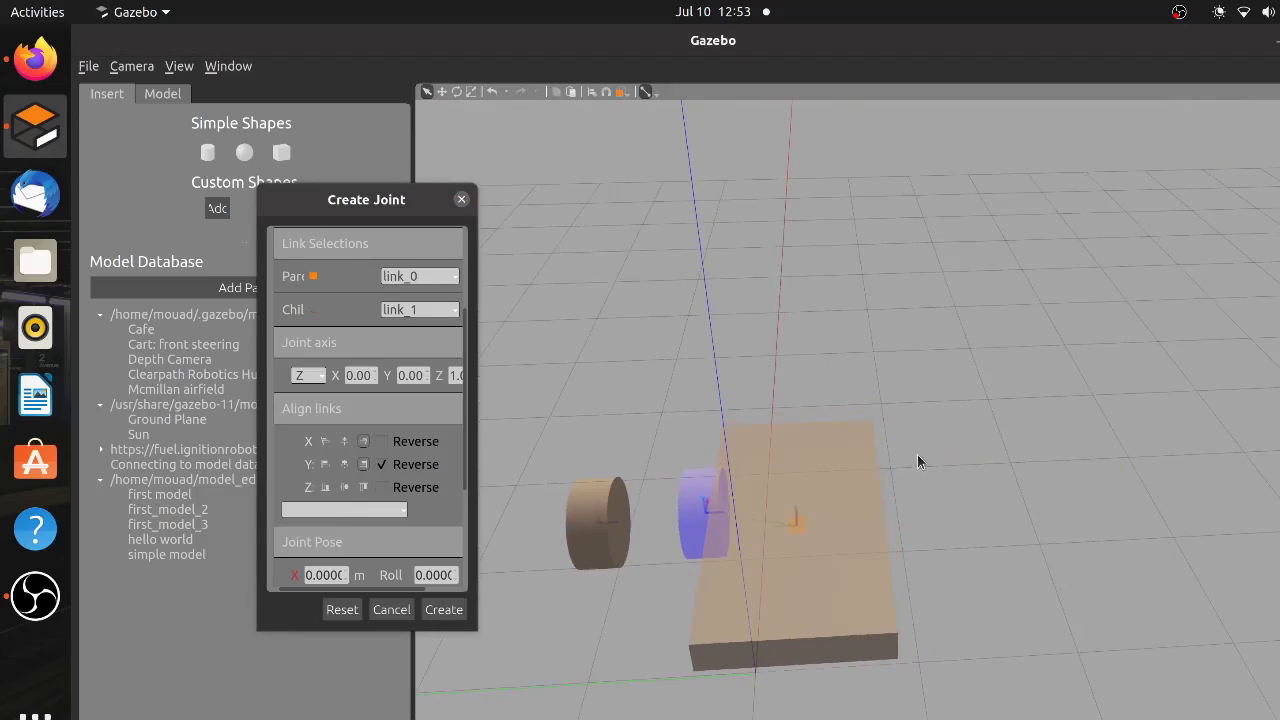
pyautogui.scroll(-3, 434, 446)
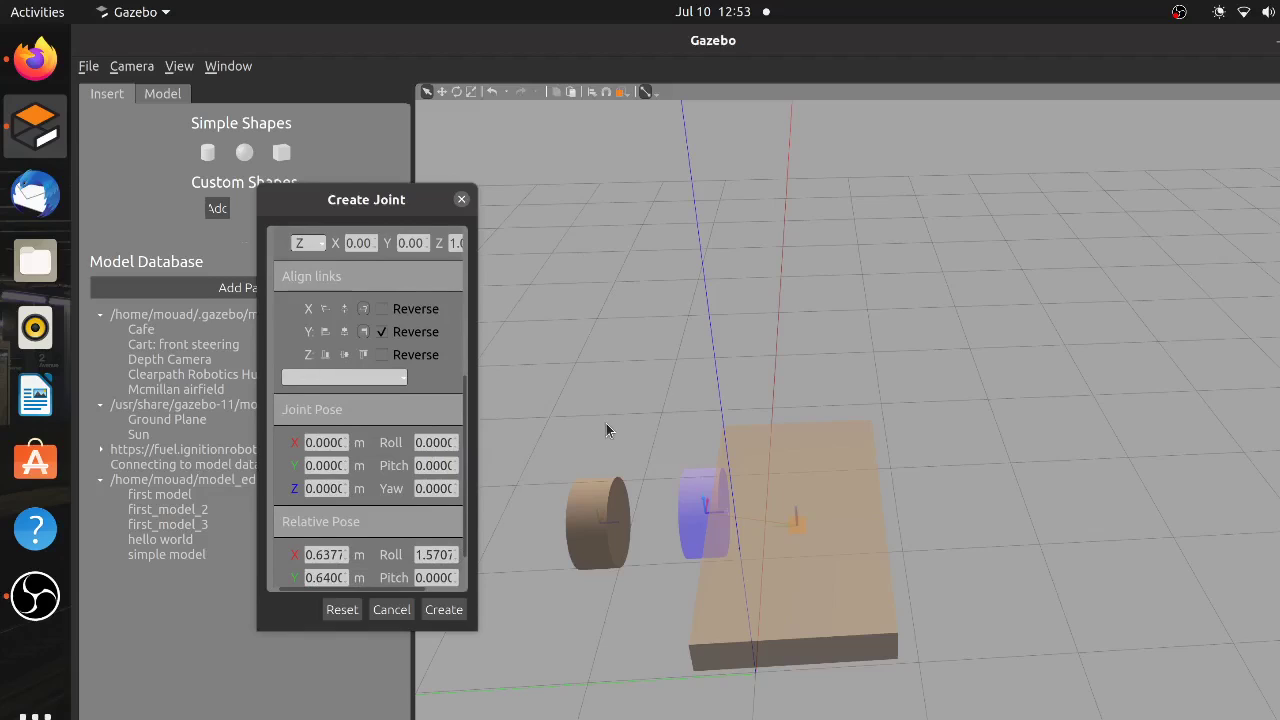
pyautogui.moveTo(399, 204); pyautogui.dragTo(457, 198)
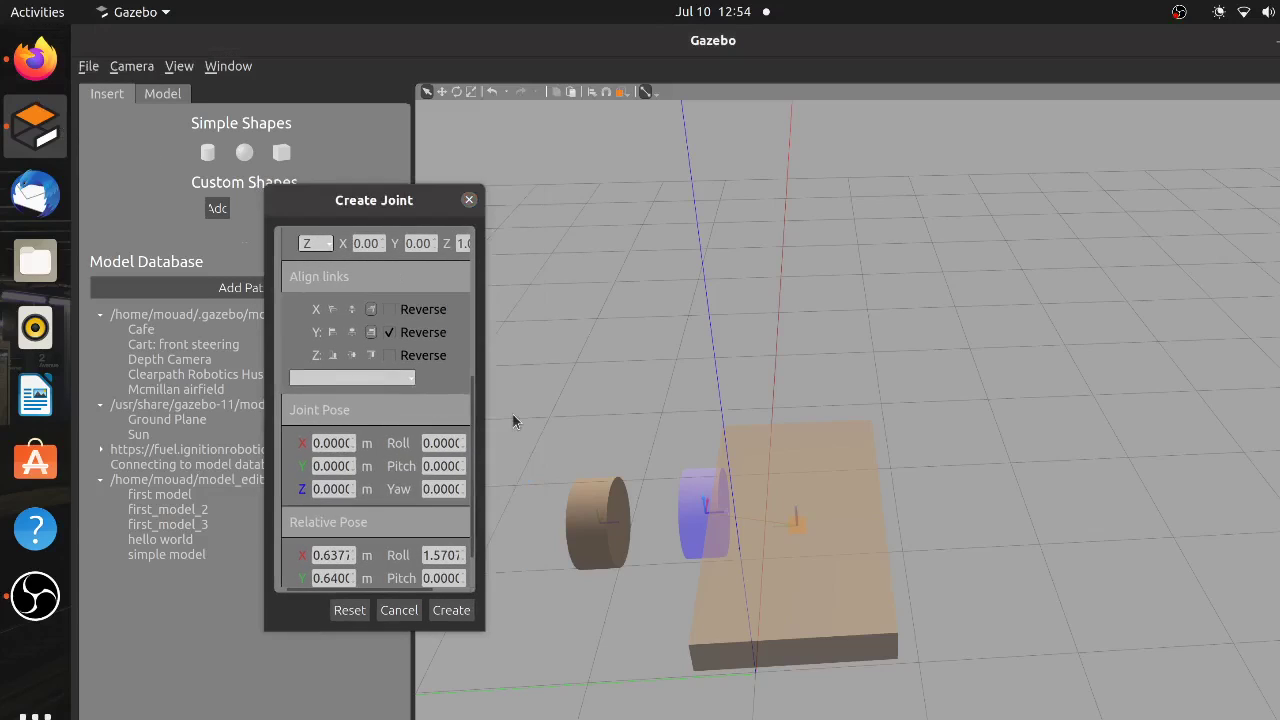
pyautogui.click(452, 611)
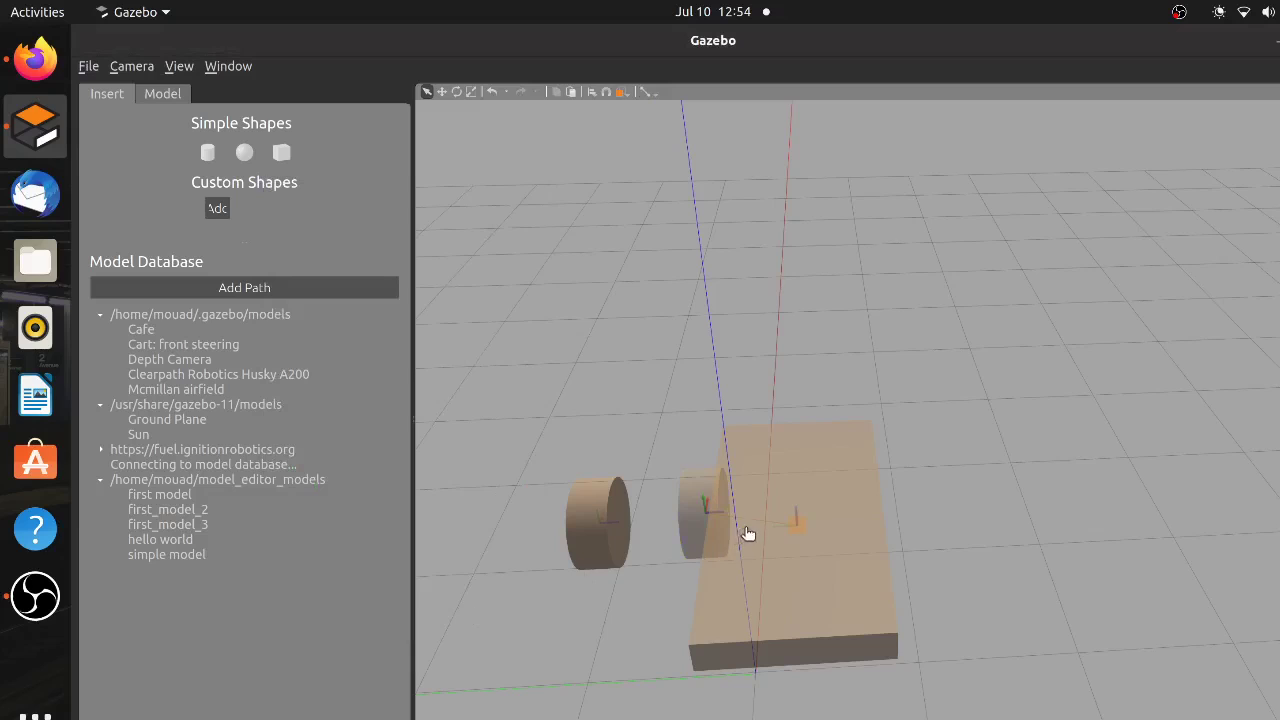
pyautogui.moveTo(748, 533); pyautogui.dragTo(791, 431, button='middle')
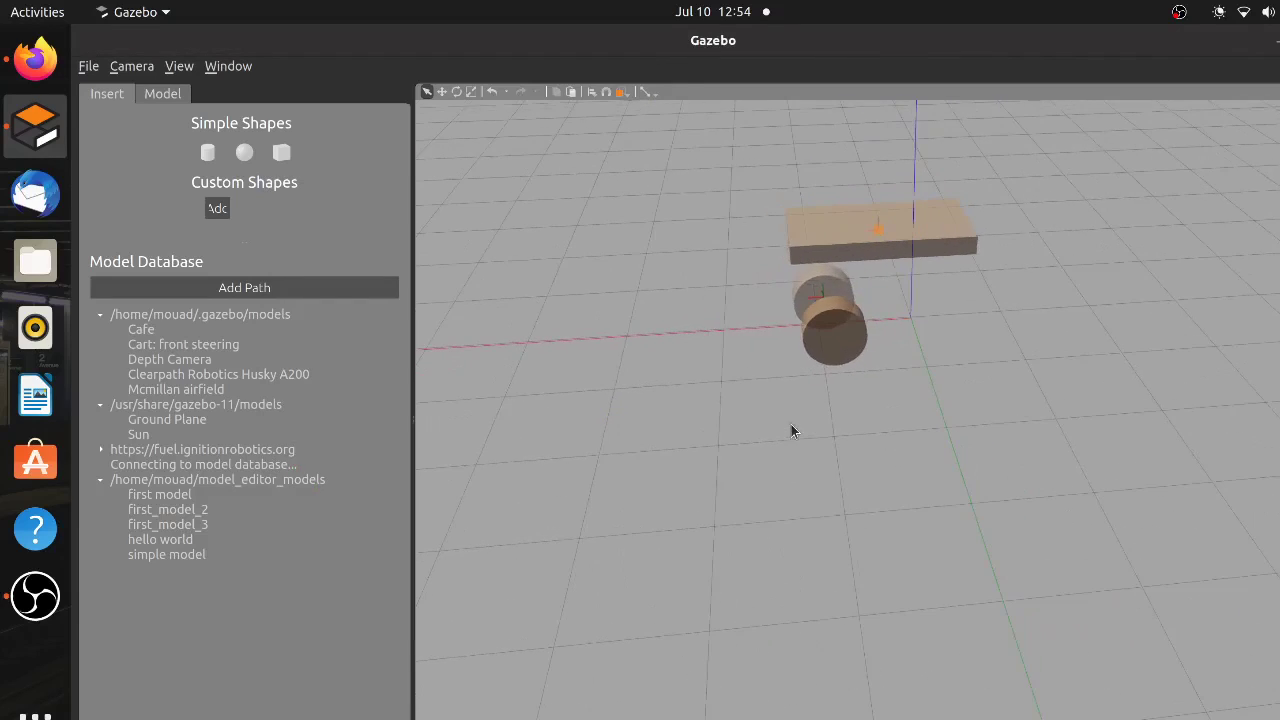
pyautogui.scroll(5, 860, 203)
pyautogui.doubleClick(782, 443)
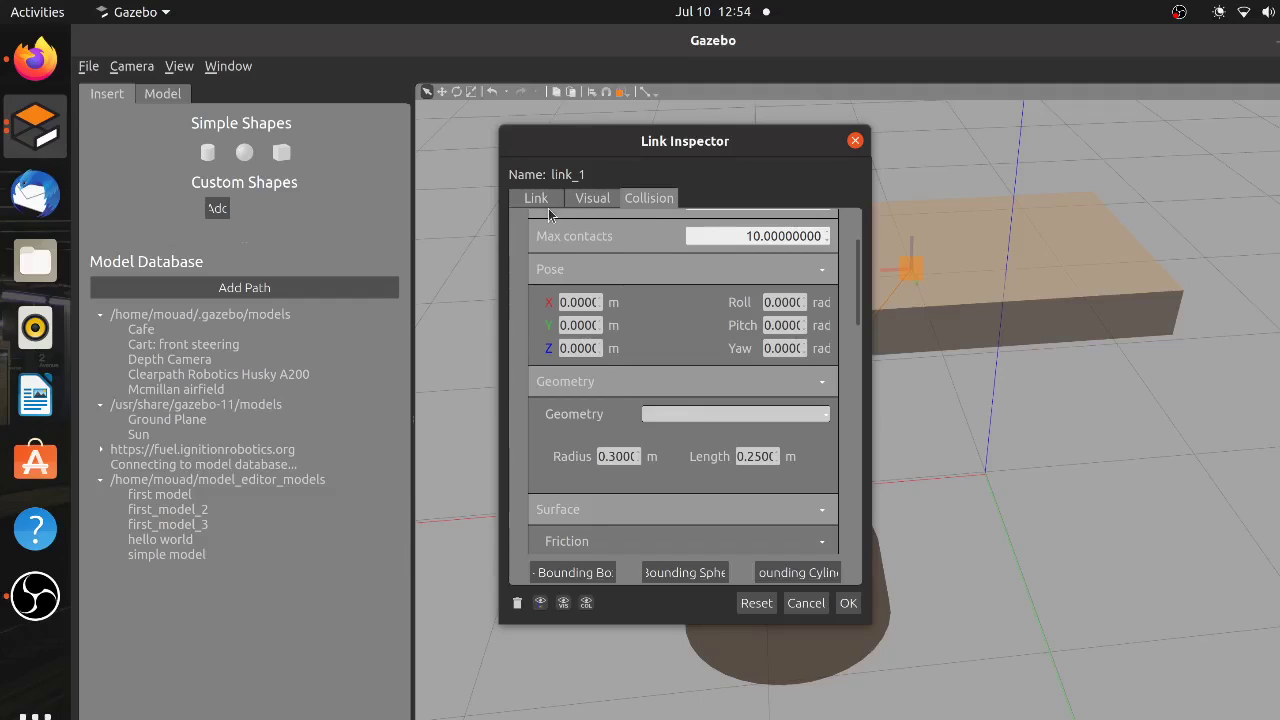
pyautogui.click(545, 200)
pyautogui.scroll(-1, 639, 339)
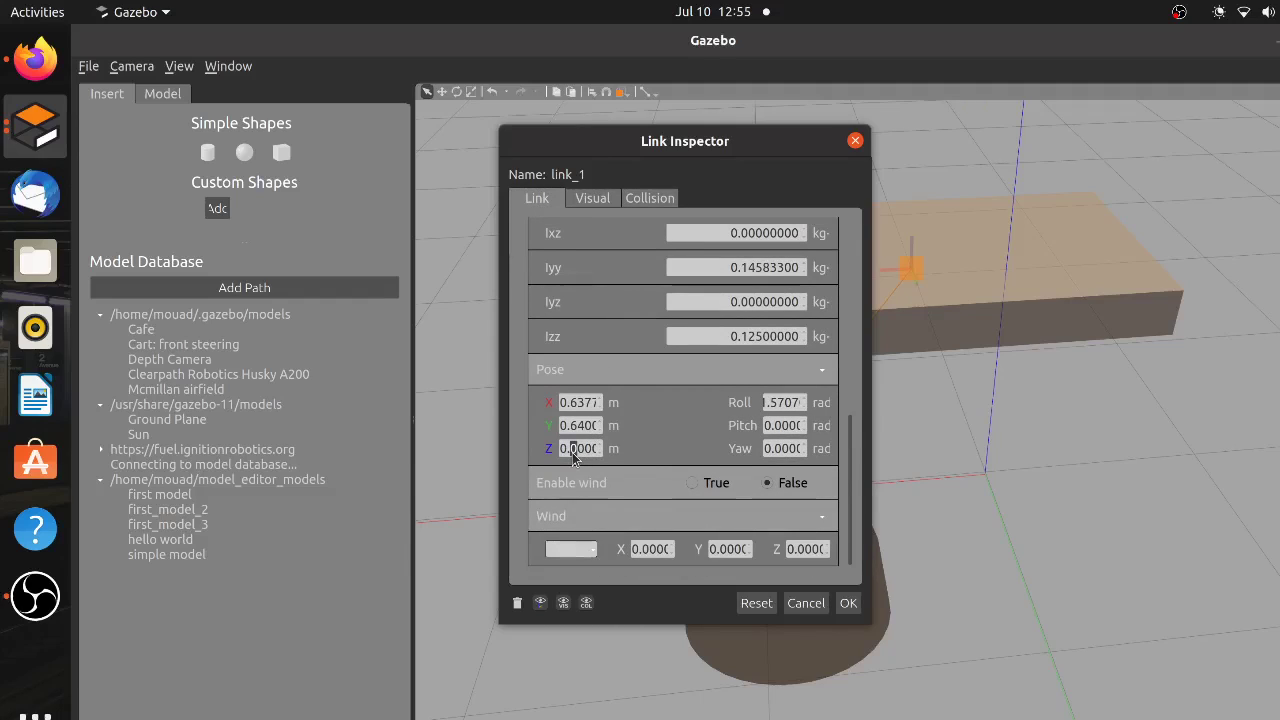
pyautogui.click(848, 603)
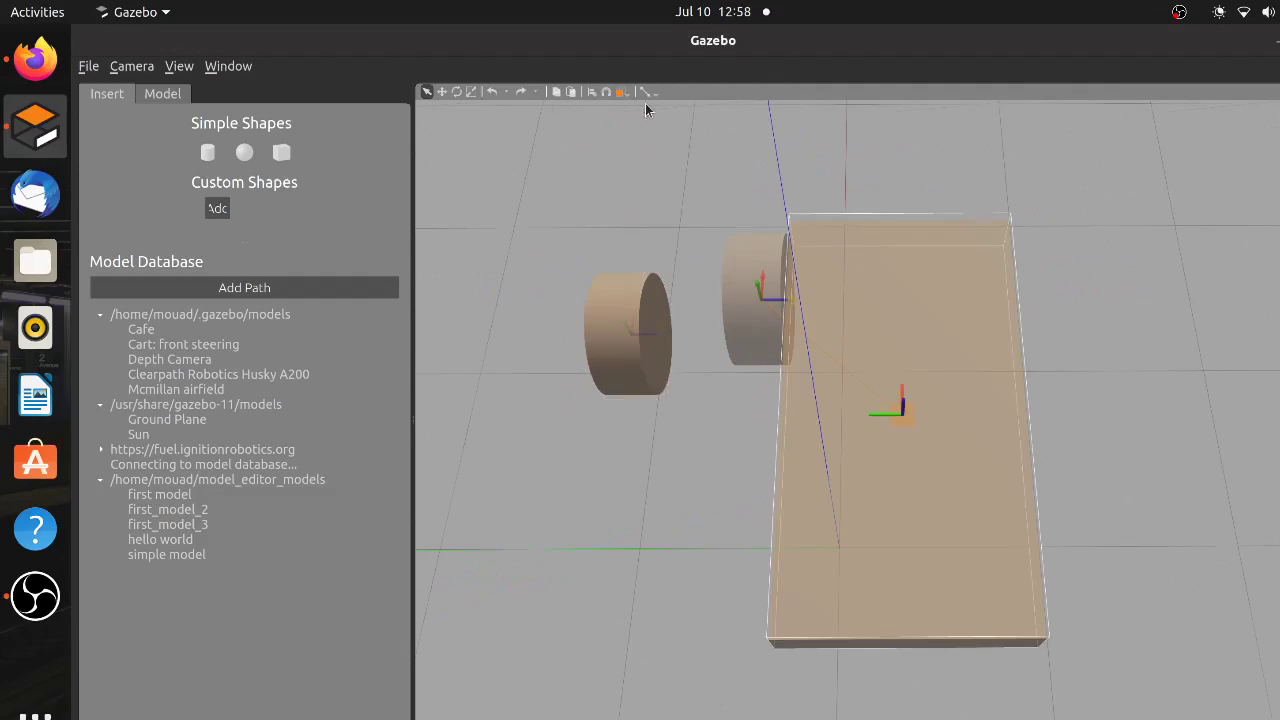
# Start a joint with the chassis as parent, left wheel as child, axis Z.
pyautogui.click(645, 92)
pyautogui.click(857, 423)
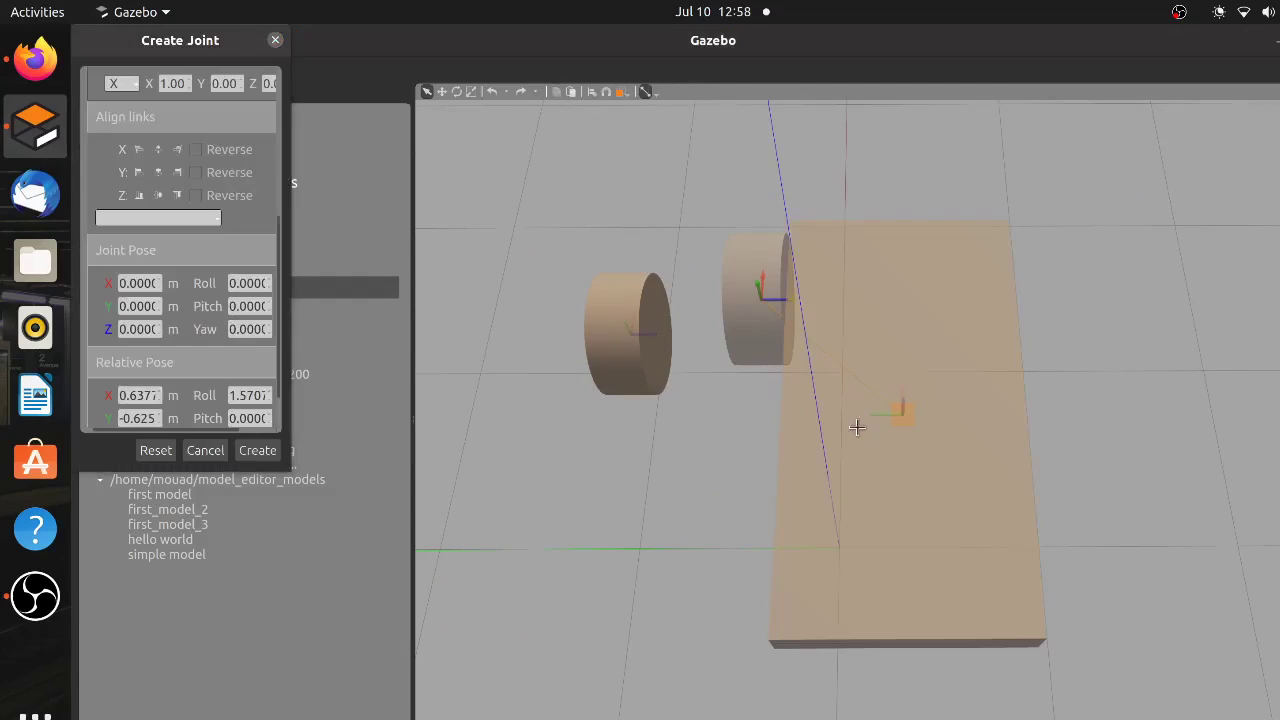
pyautogui.click(642, 350)
pyautogui.moveTo(145, 40); pyautogui.dragTo(1103, 114)
pyautogui.click(1108, 162)
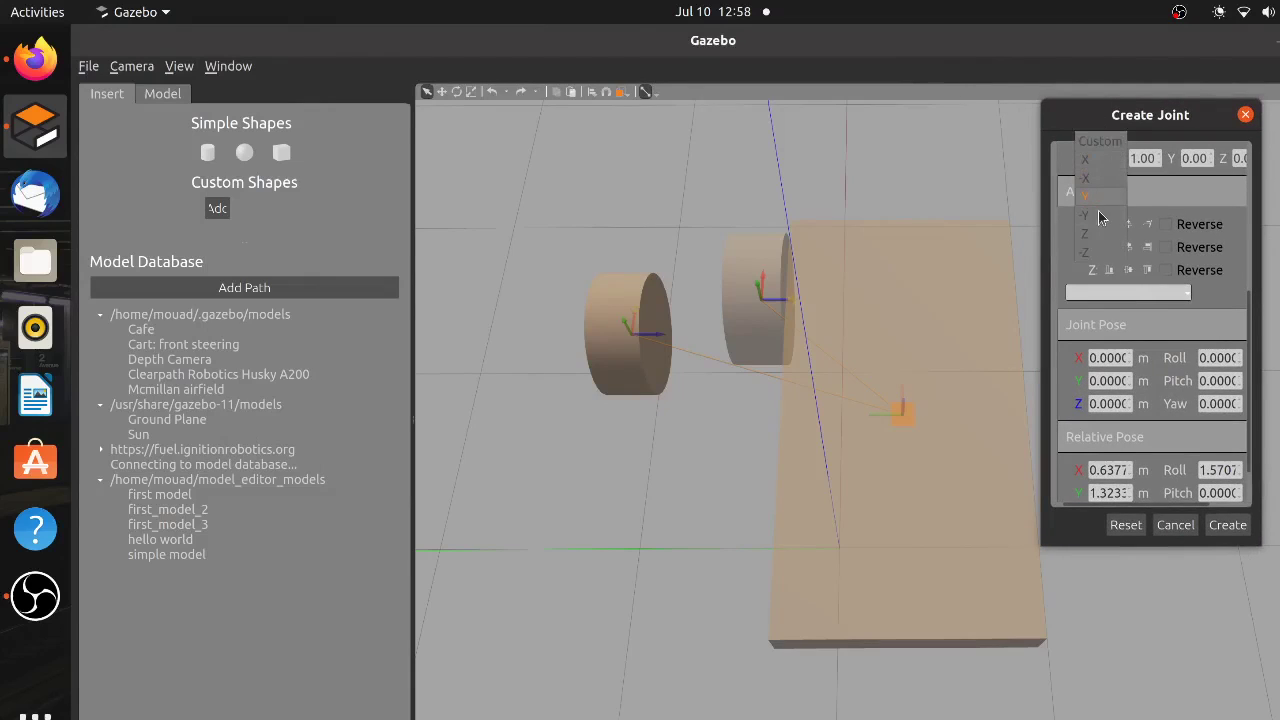
pyautogui.click(1103, 234)
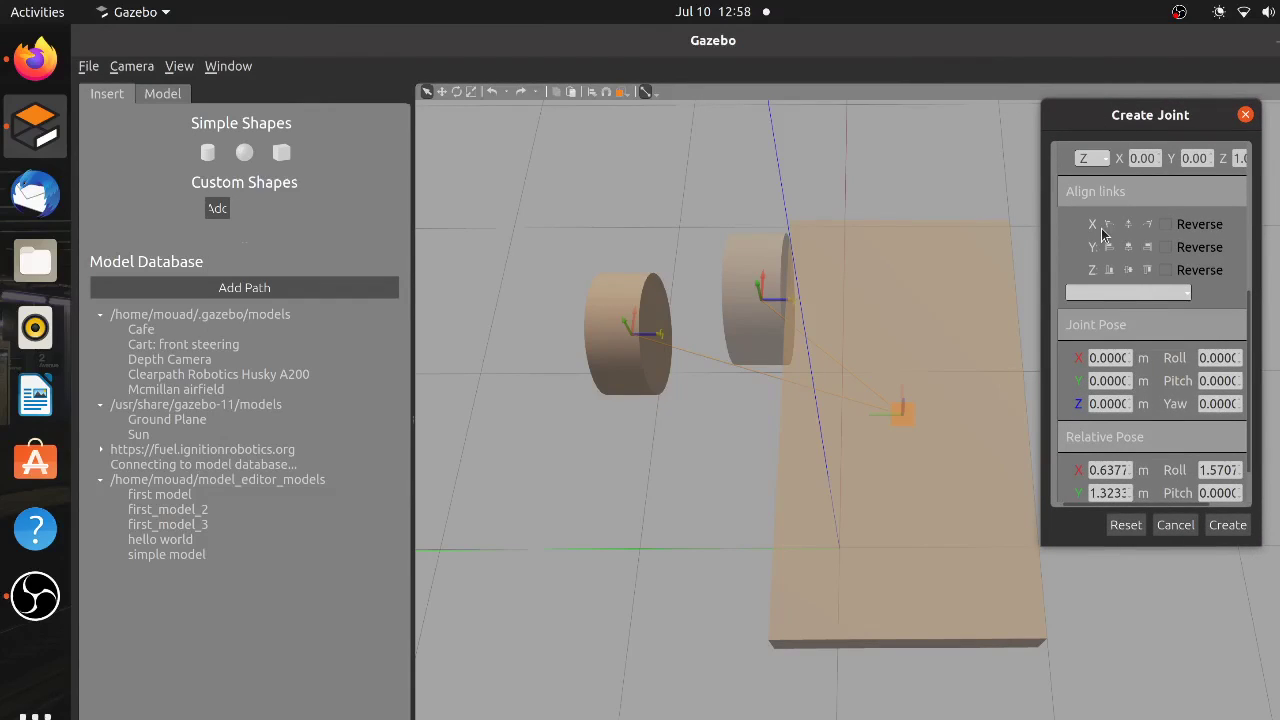
# Align the left wheel to the chassis's minimum Y edge with Y reversed, then create the joint.
pyautogui.moveTo(1124, 128); pyautogui.dragTo(866, 309)
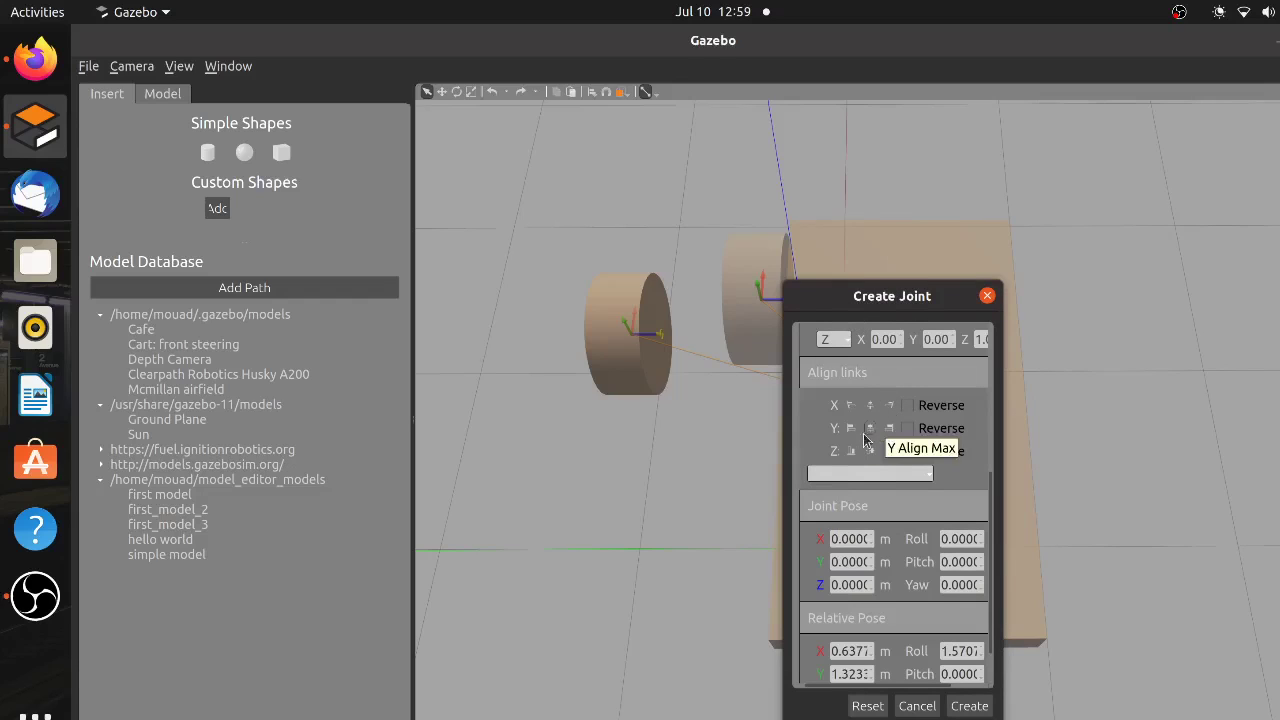
pyautogui.click(852, 428)
pyautogui.moveTo(828, 296); pyautogui.dragTo(578, 263)
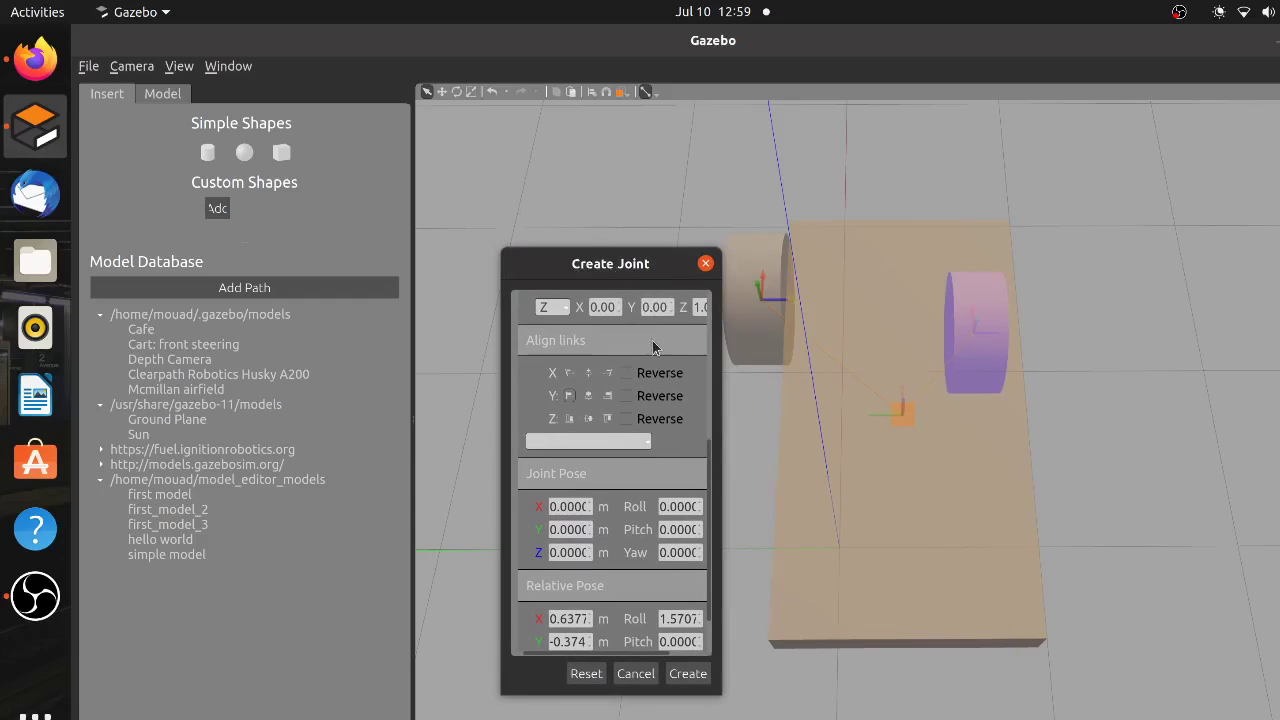
pyautogui.click(626, 396)
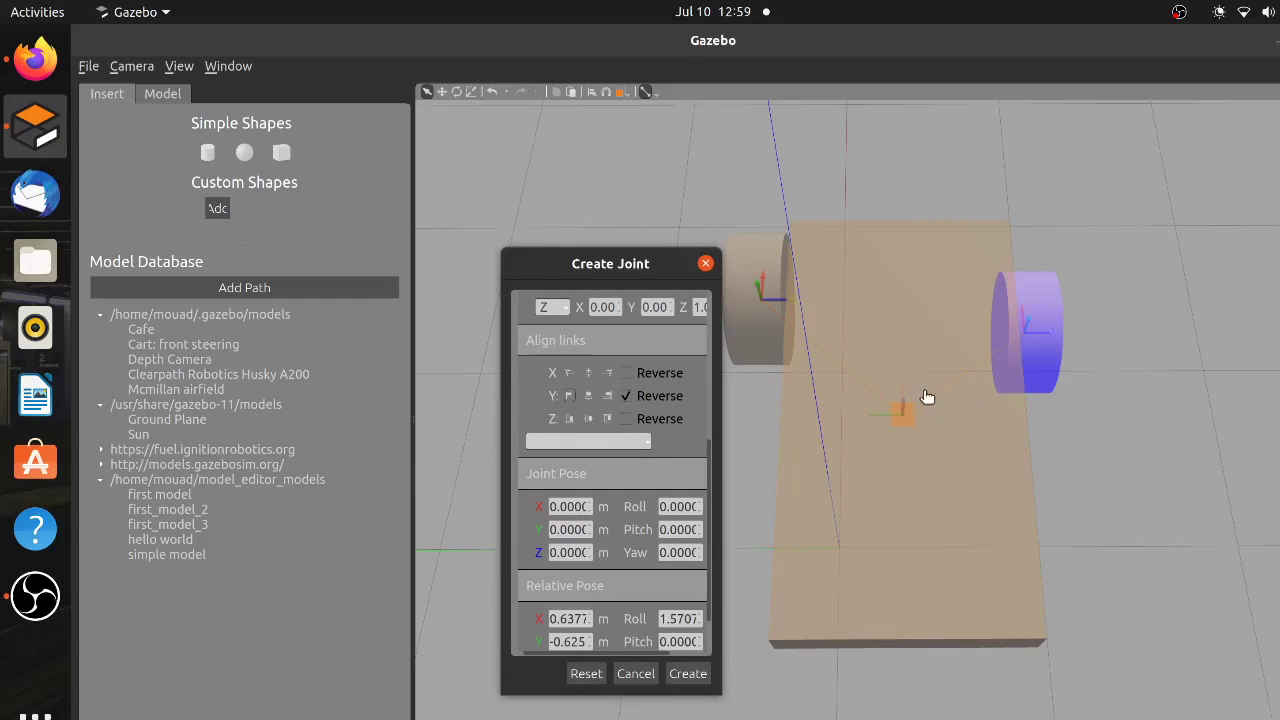
pyautogui.moveTo(927, 397); pyautogui.dragTo(1112, 356, button='middle')
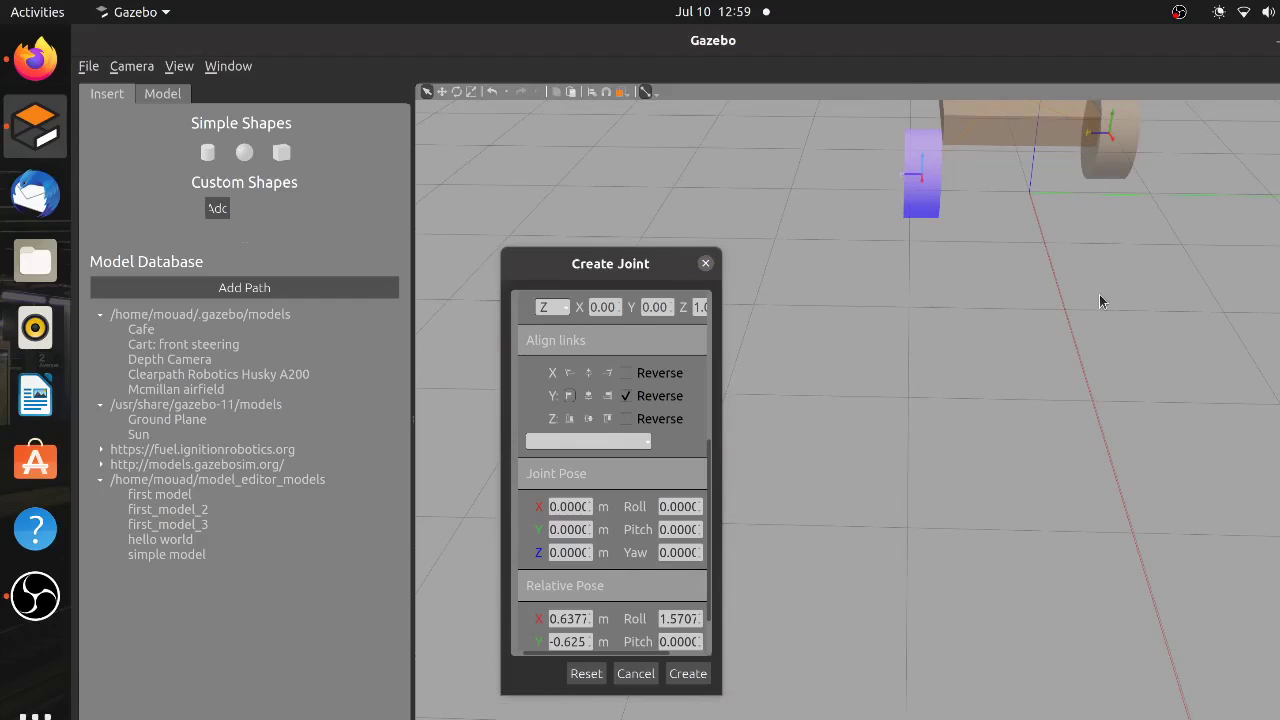
pyautogui.scroll(5, 1108, 266)
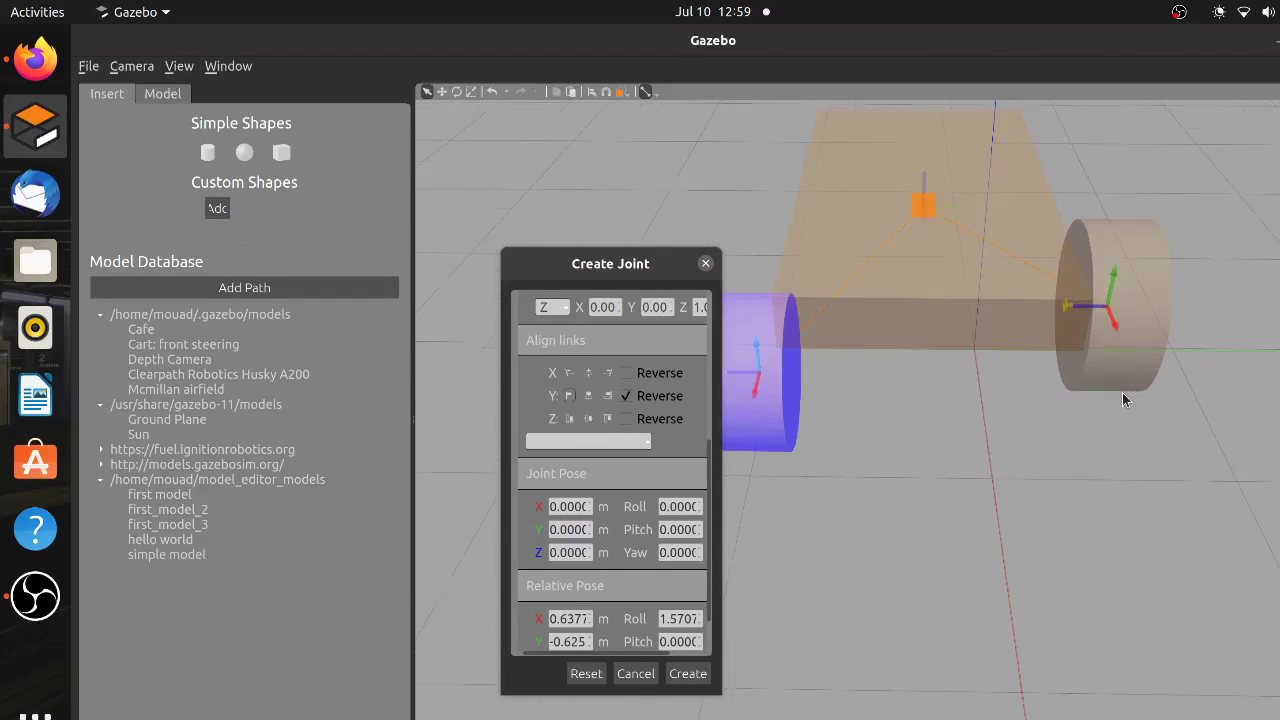
pyautogui.click(689, 676)
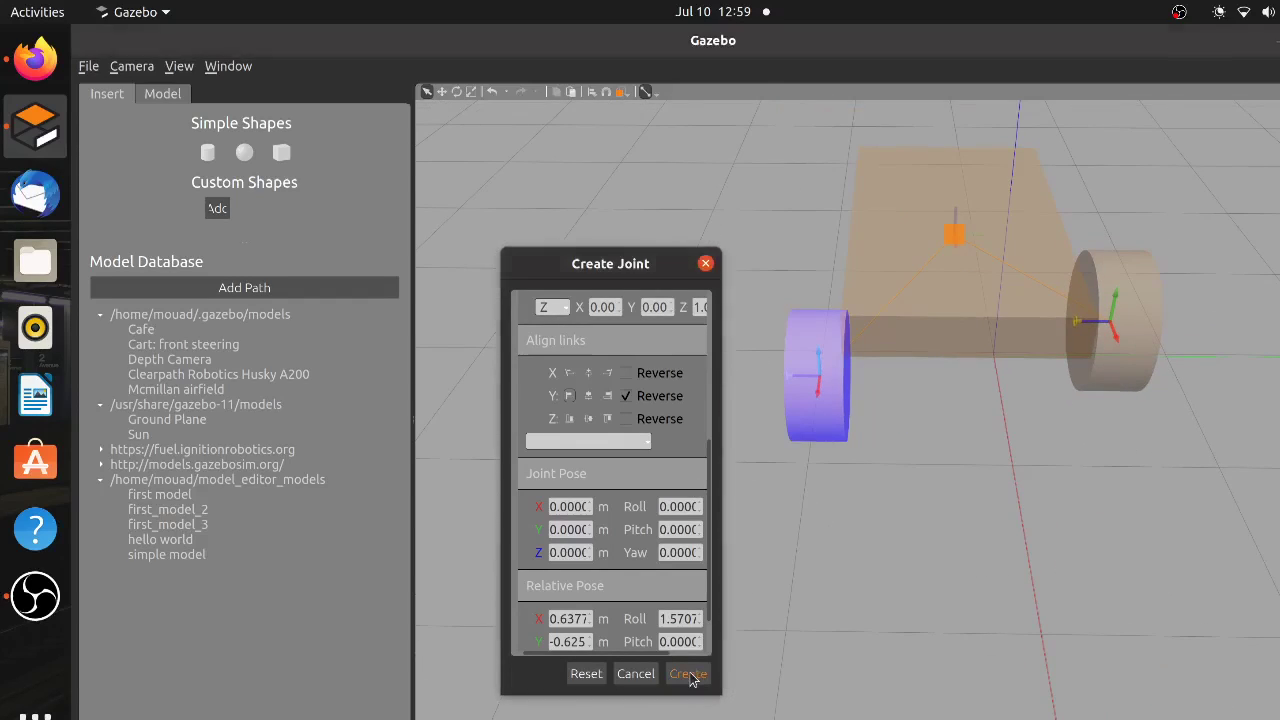
pyautogui.click(689, 676)
# Confirm the attached wheel's link pose in its properties, then orbit to inspect both wheels.
pyautogui.click(834, 418)
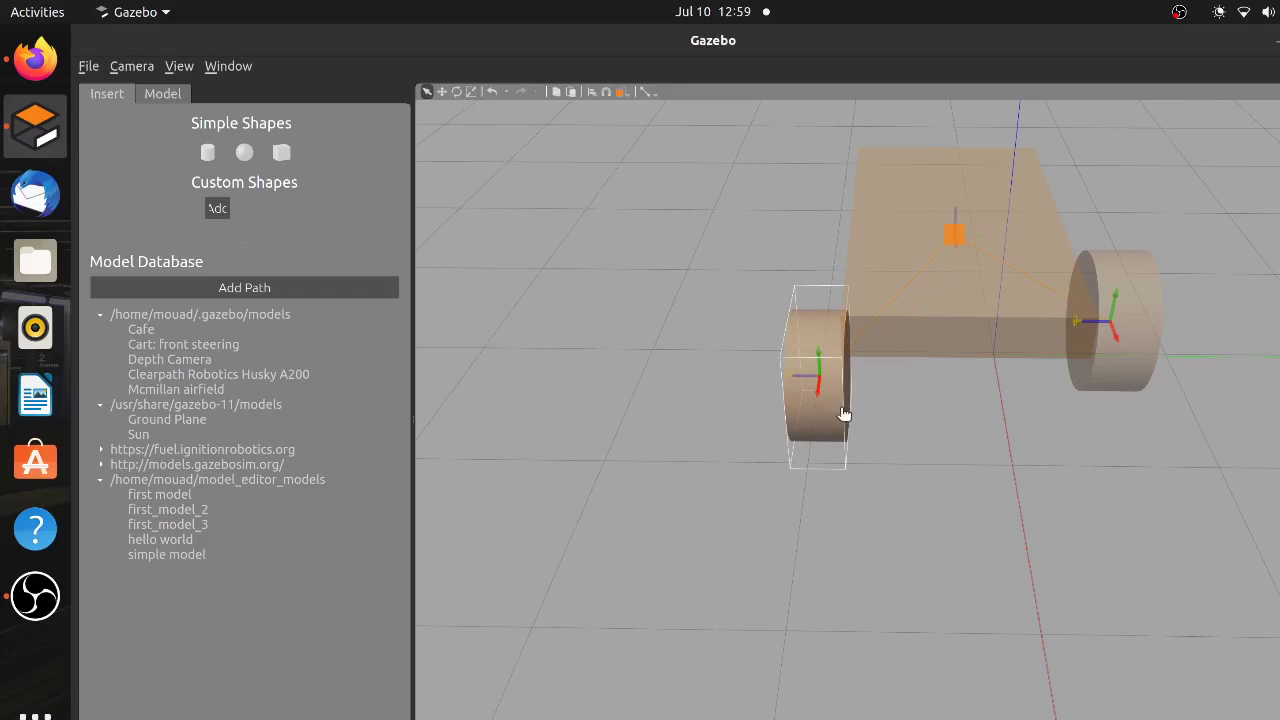
pyautogui.doubleClick(822, 440)
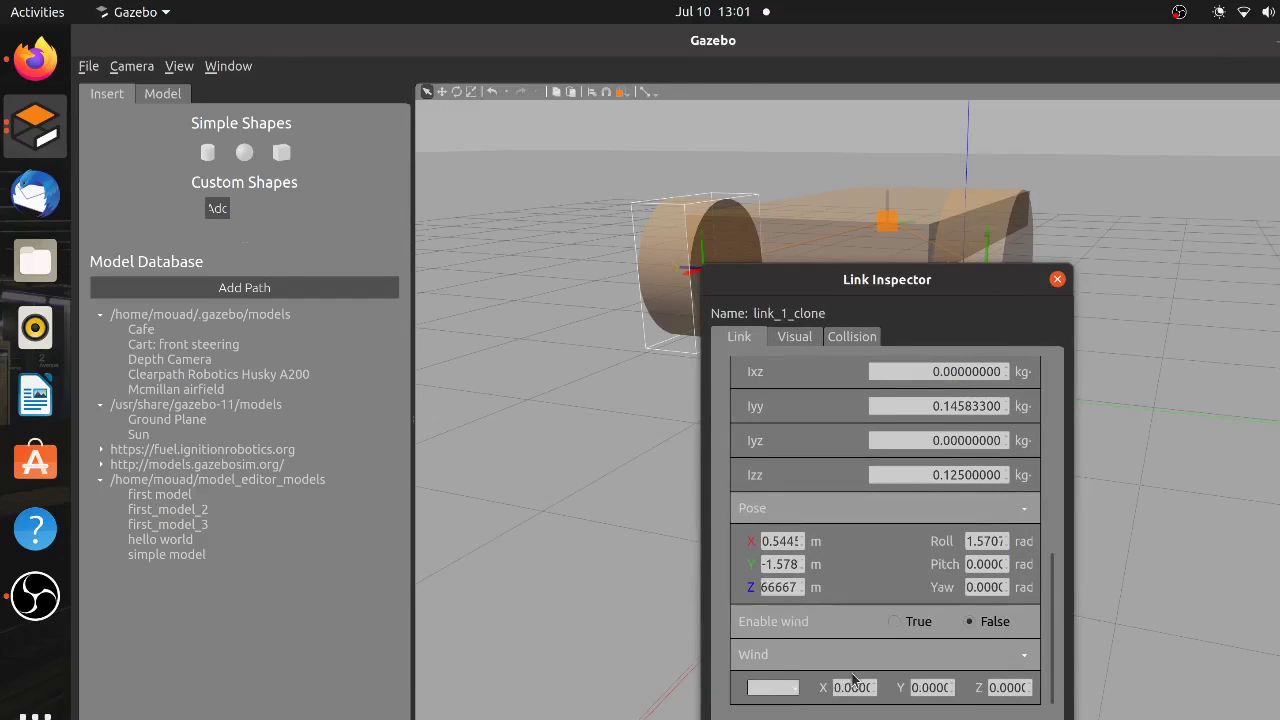
pyautogui.press('Return')
pyautogui.moveTo(866, 388); pyautogui.dragTo(1103, 397, button='middle')
pyautogui.moveTo(931, 368); pyautogui.dragTo(1069, 395, button='middle')
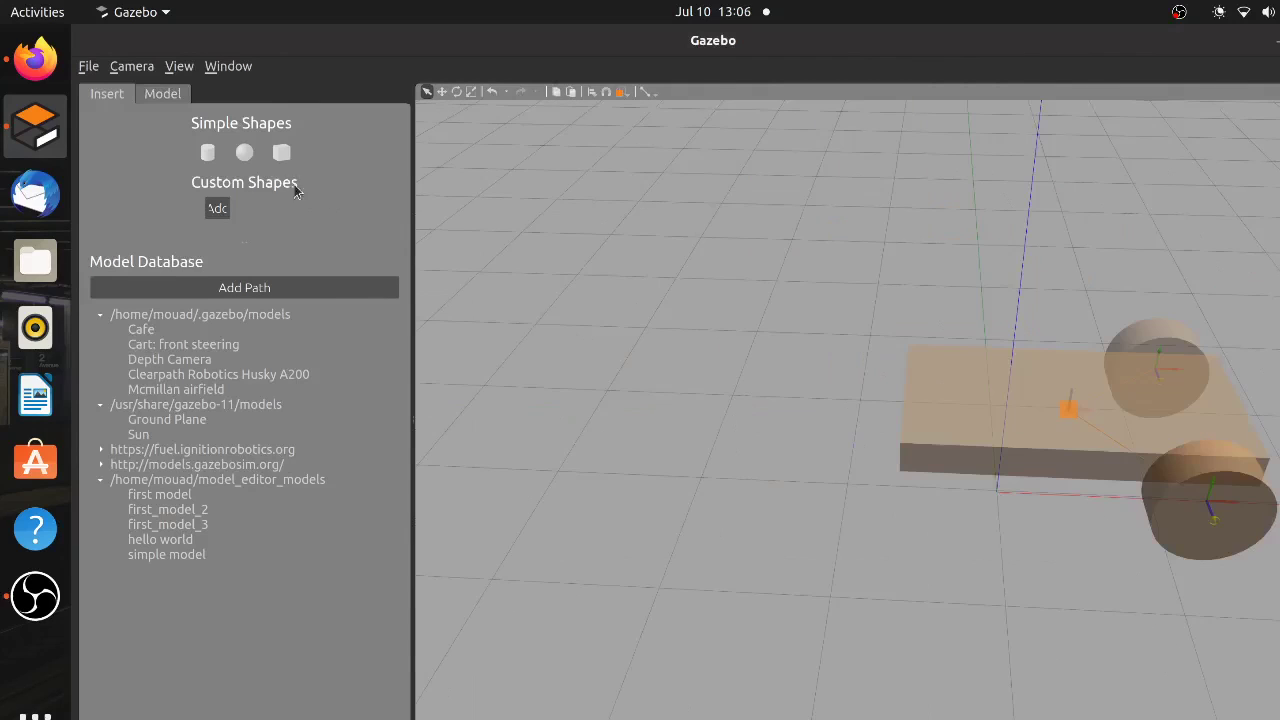
# Place a new sphere link in the scene and open its Link Inspector.
pyautogui.click(244, 152)
pyautogui.click(723, 371)
pyautogui.doubleClick(723, 371)
pyautogui.click(812, 338)
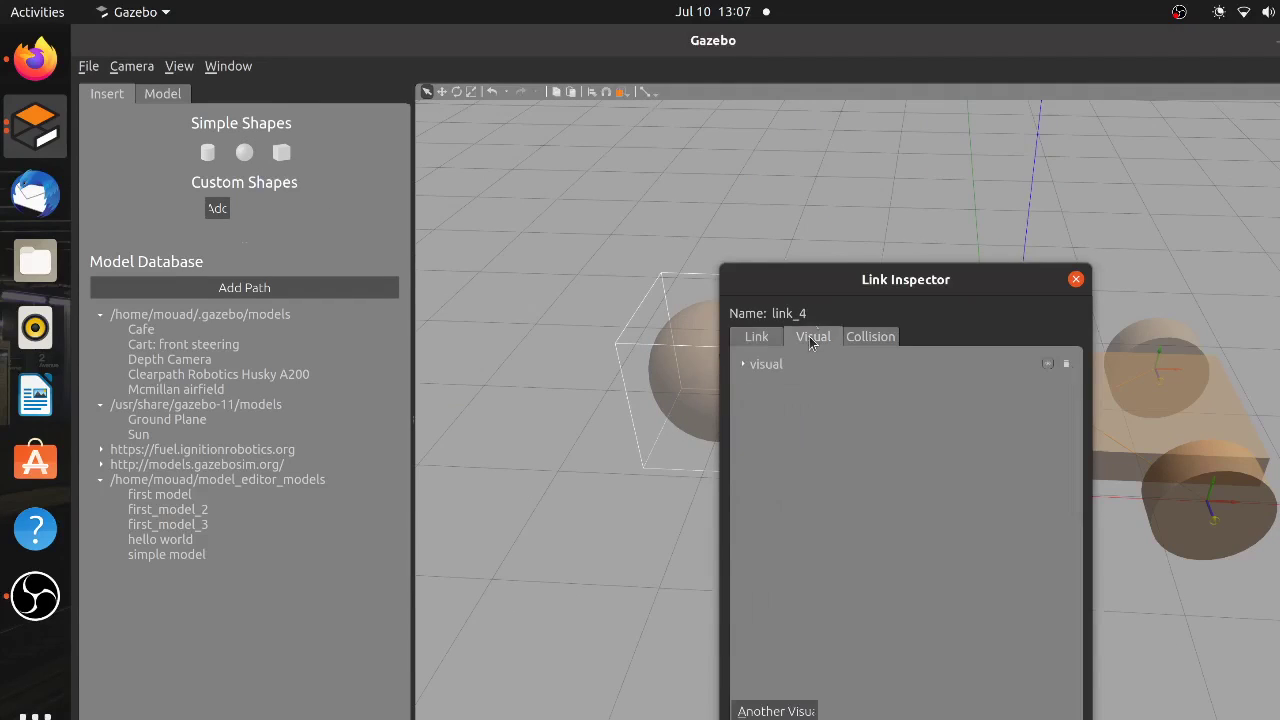
pyautogui.moveTo(834, 283); pyautogui.dragTo(308, 132)
# Review the sphere's Visual and Collision properties and confirm the inspector with OK.
pyautogui.click(233, 183)
pyautogui.scroll(-1, 368, 253)
pyautogui.click(289, 183)
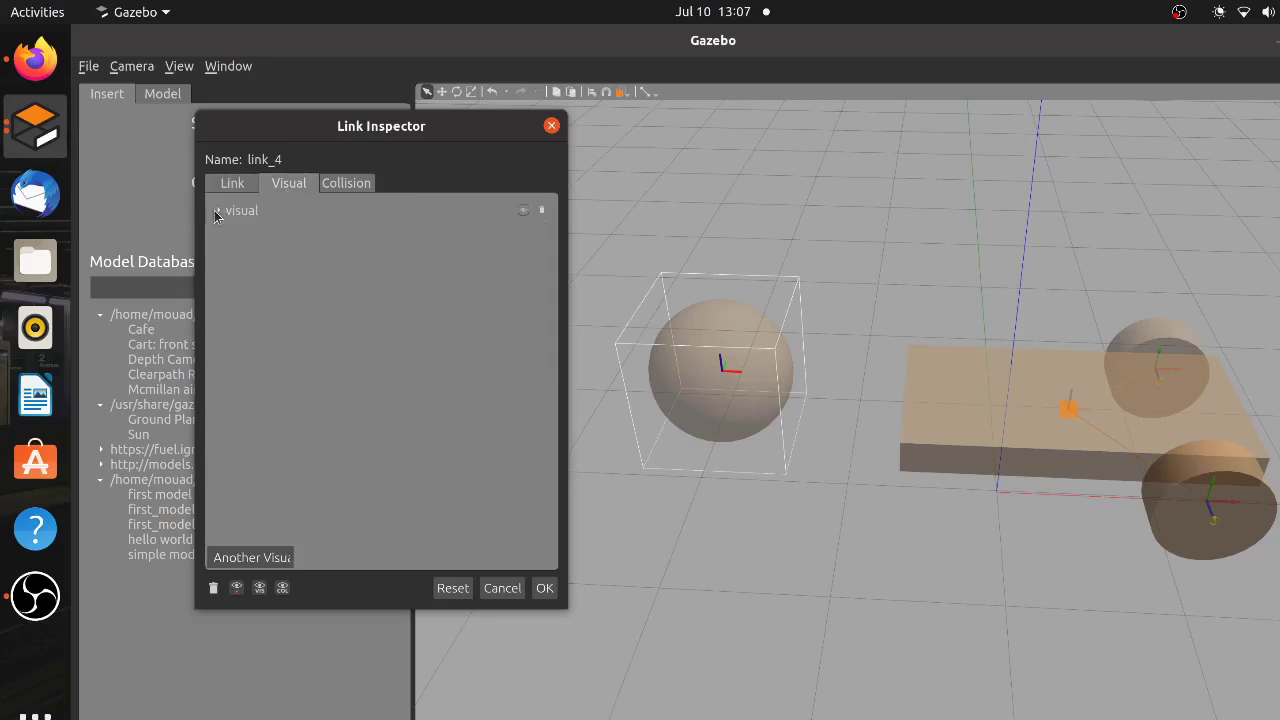
pyautogui.click(240, 211)
pyautogui.scroll(-3, 374, 371)
pyautogui.click(346, 183)
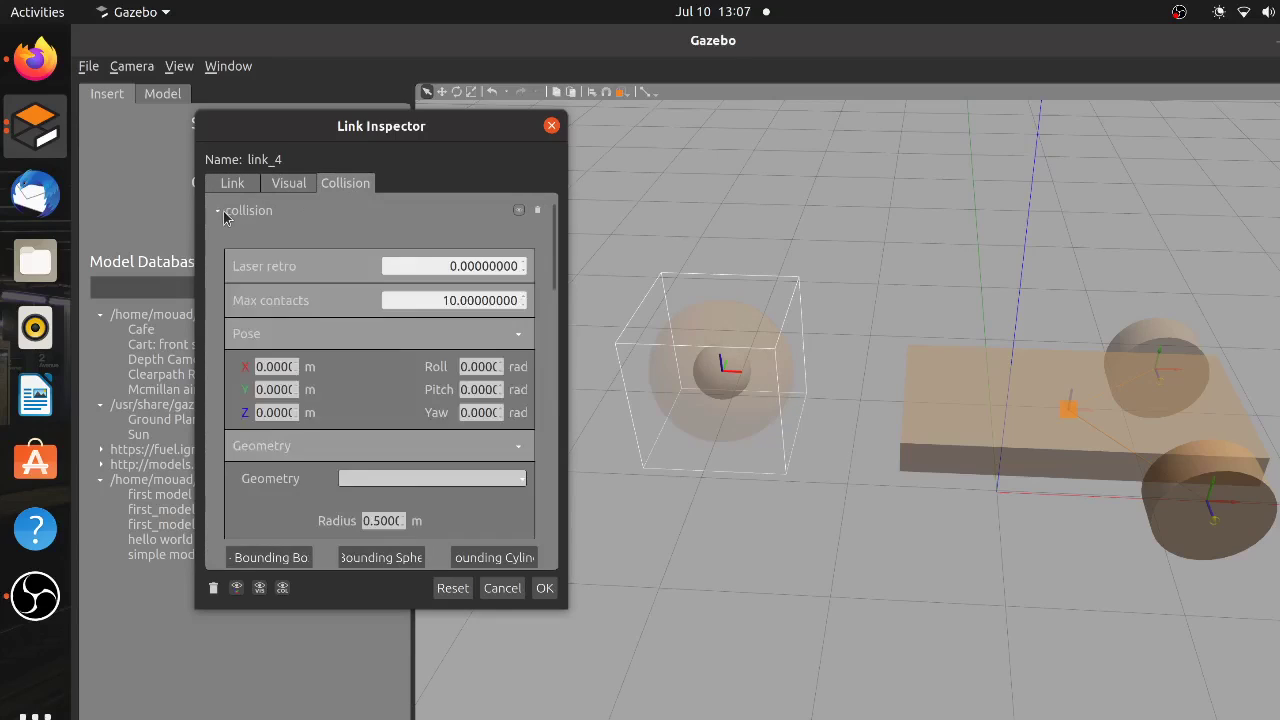
pyautogui.scroll(-3, 372, 400)
pyautogui.click(544, 588)
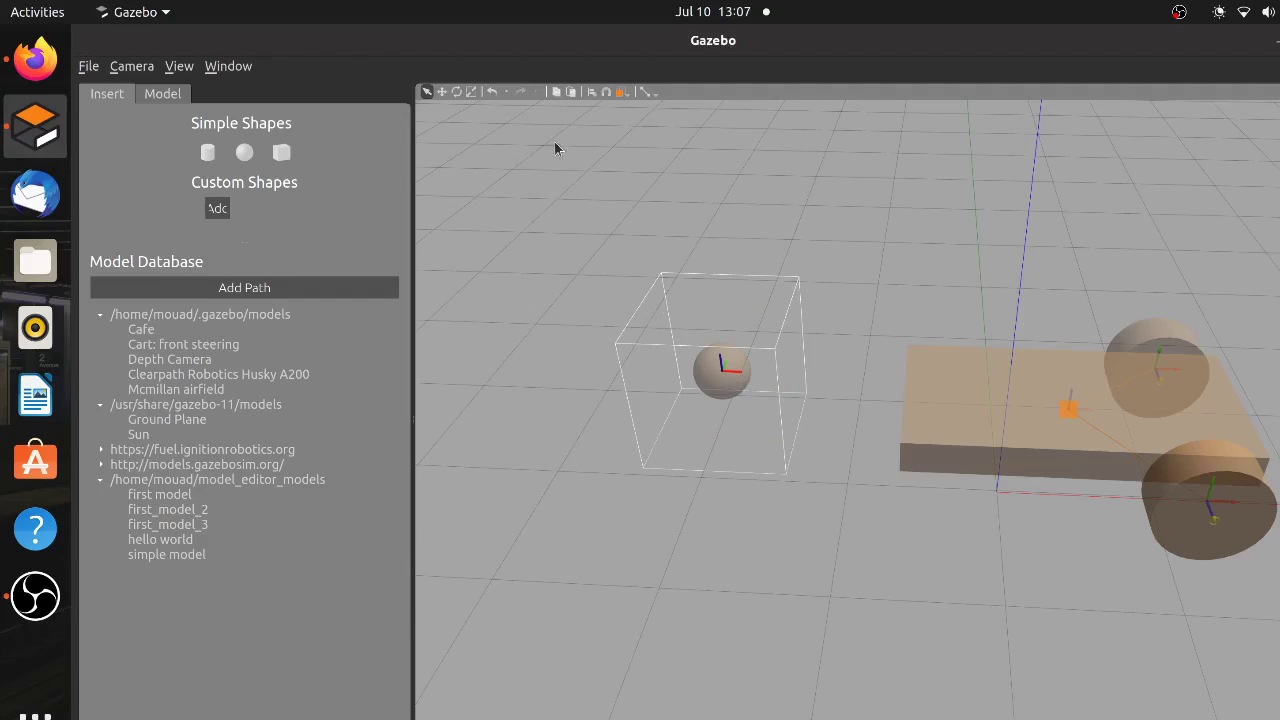
pyautogui.click(645, 91)
# Pair the sphere with the chassis as a Ball joint, aligned along X at relative X -0.737 m.
pyautogui.click(733, 371)
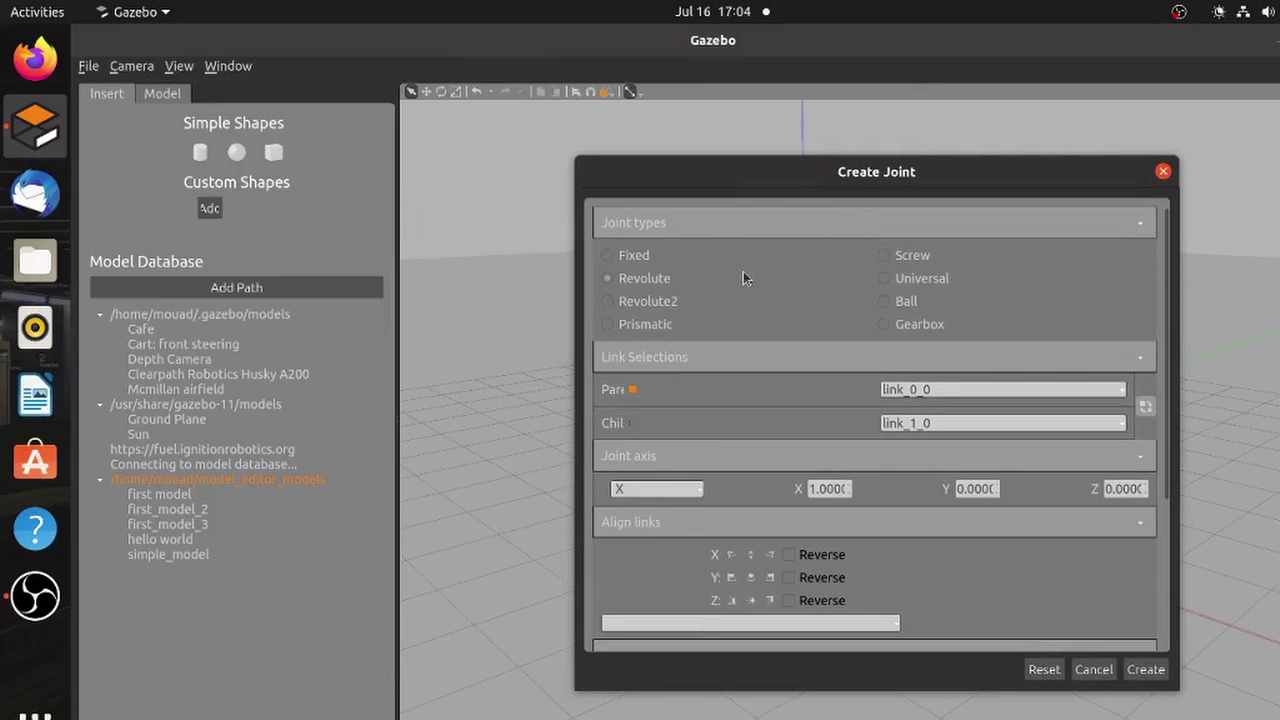
pyautogui.click(886, 302)
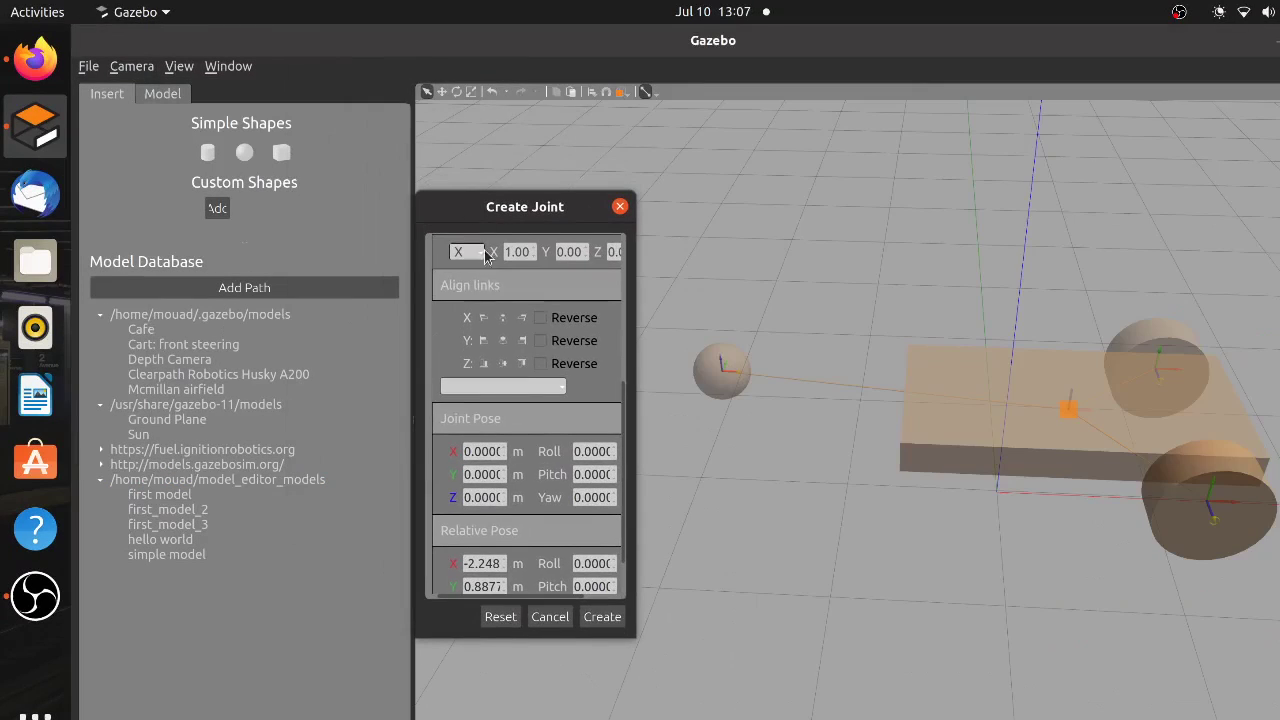
pyautogui.click(483, 317)
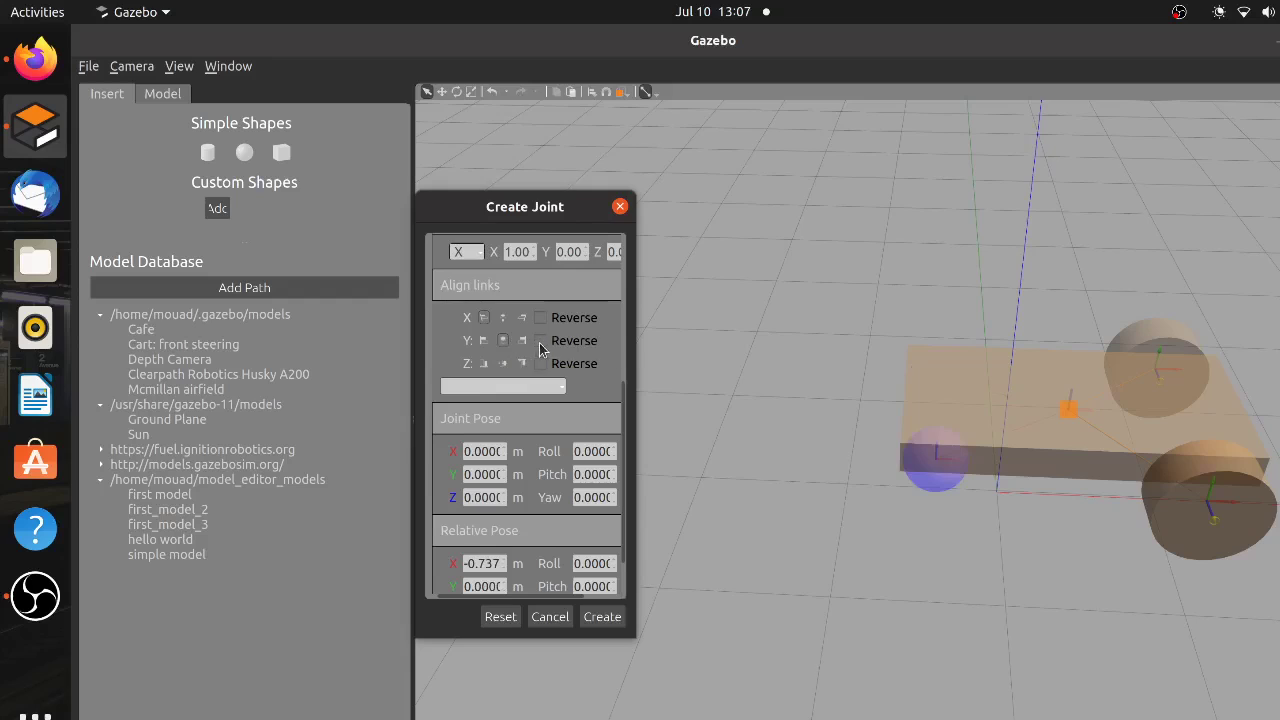
pyautogui.moveTo(680, 340); pyautogui.dragTo(814, 316, button='middle')
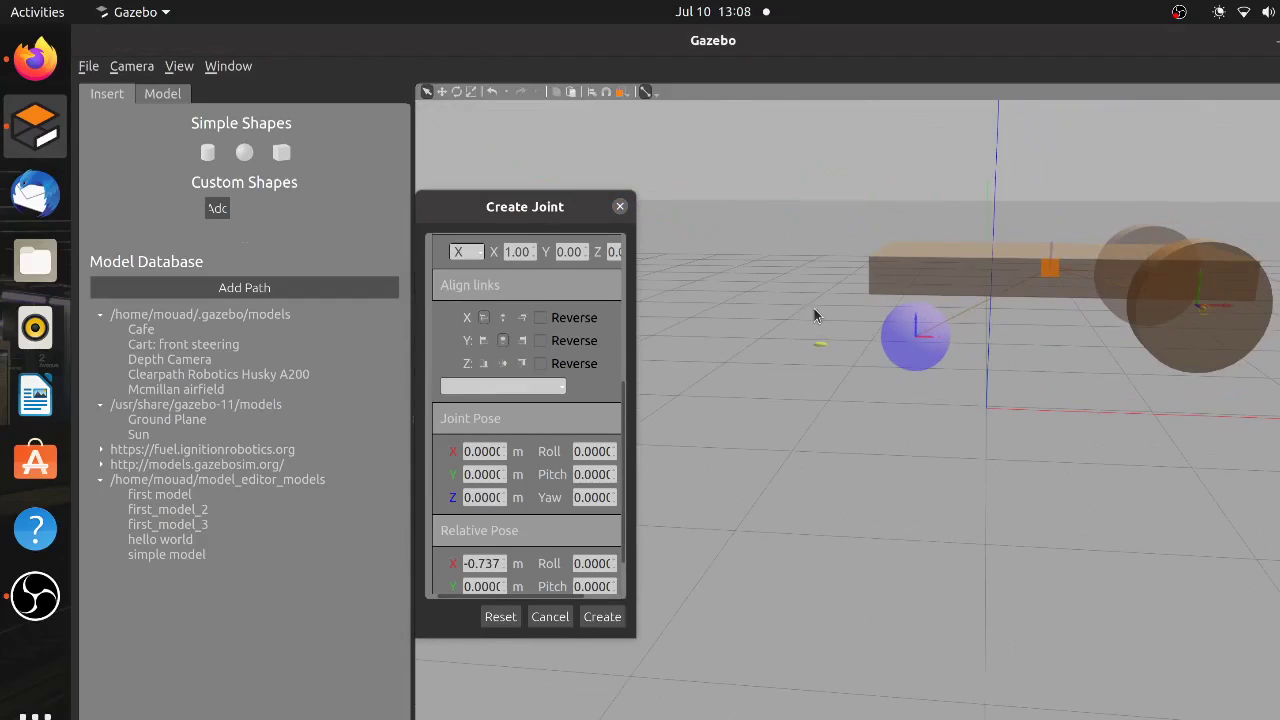
# Create the ball joint and raise the caster sphere's Pose Z to 0.4866 m.
pyautogui.click(602, 617)
pyautogui.scroll(2, 557, 522)
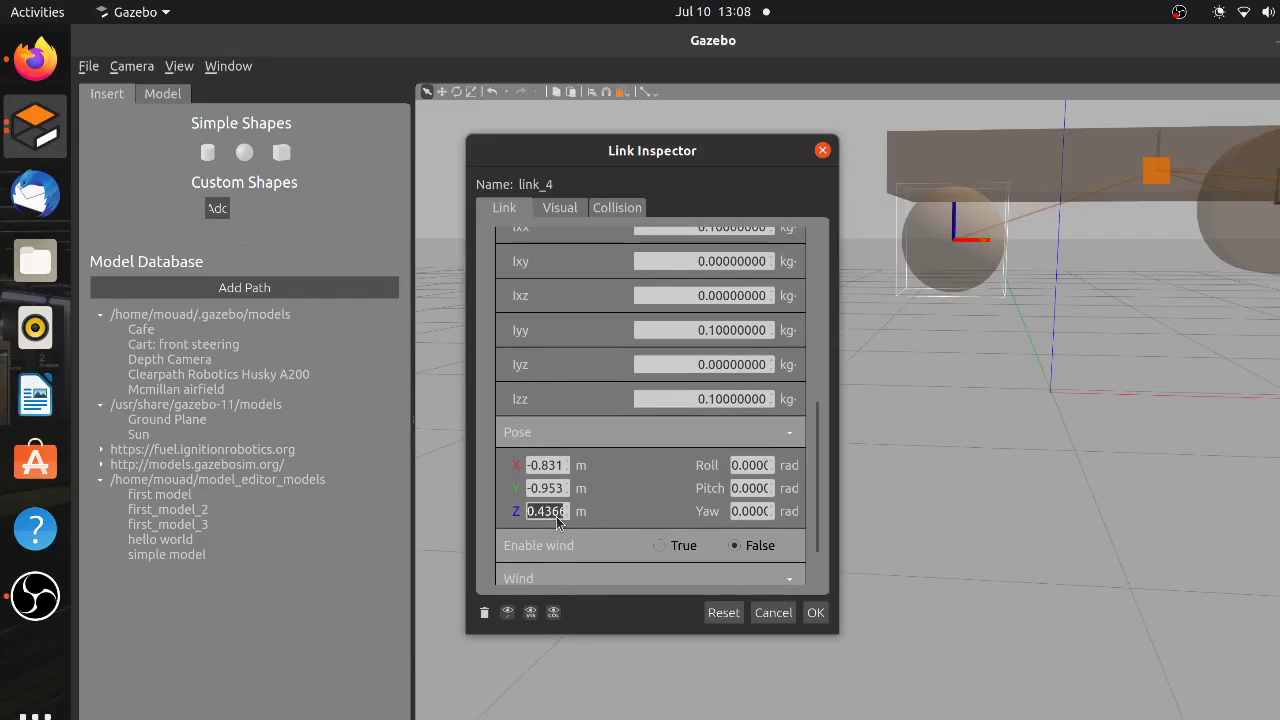
pyautogui.scroll(2, 557, 522)
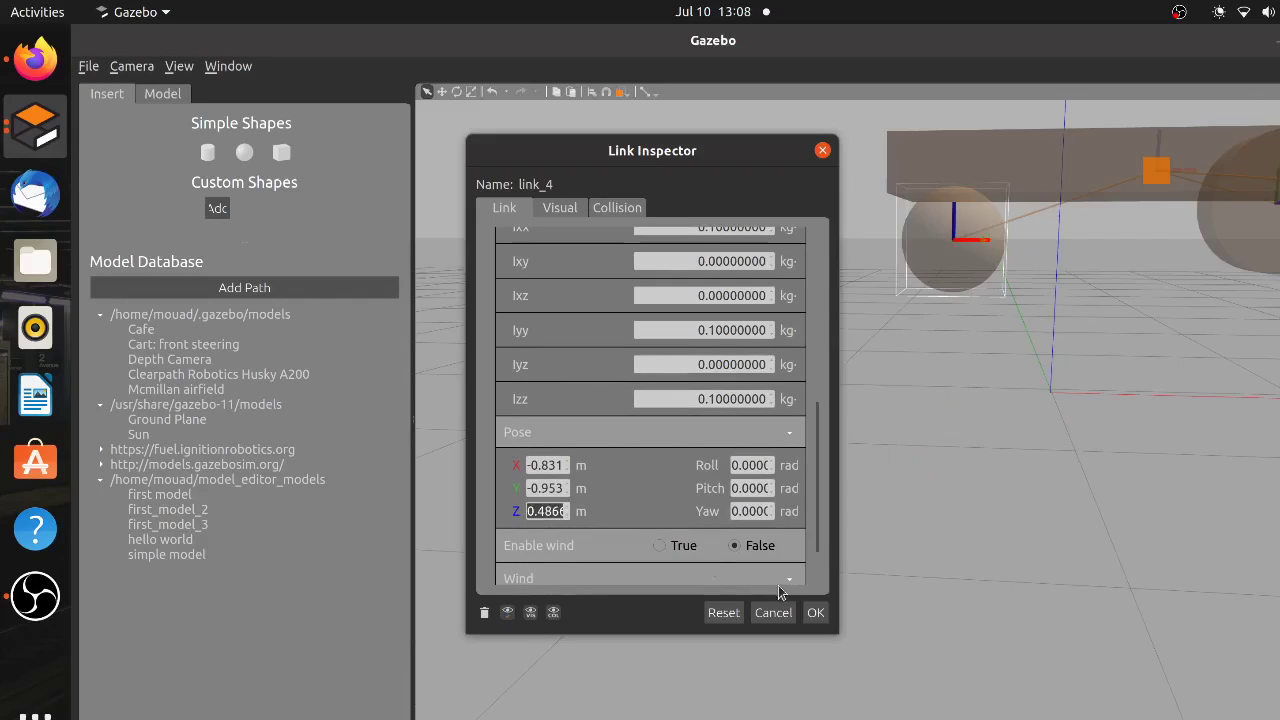
pyautogui.click(711, 577)
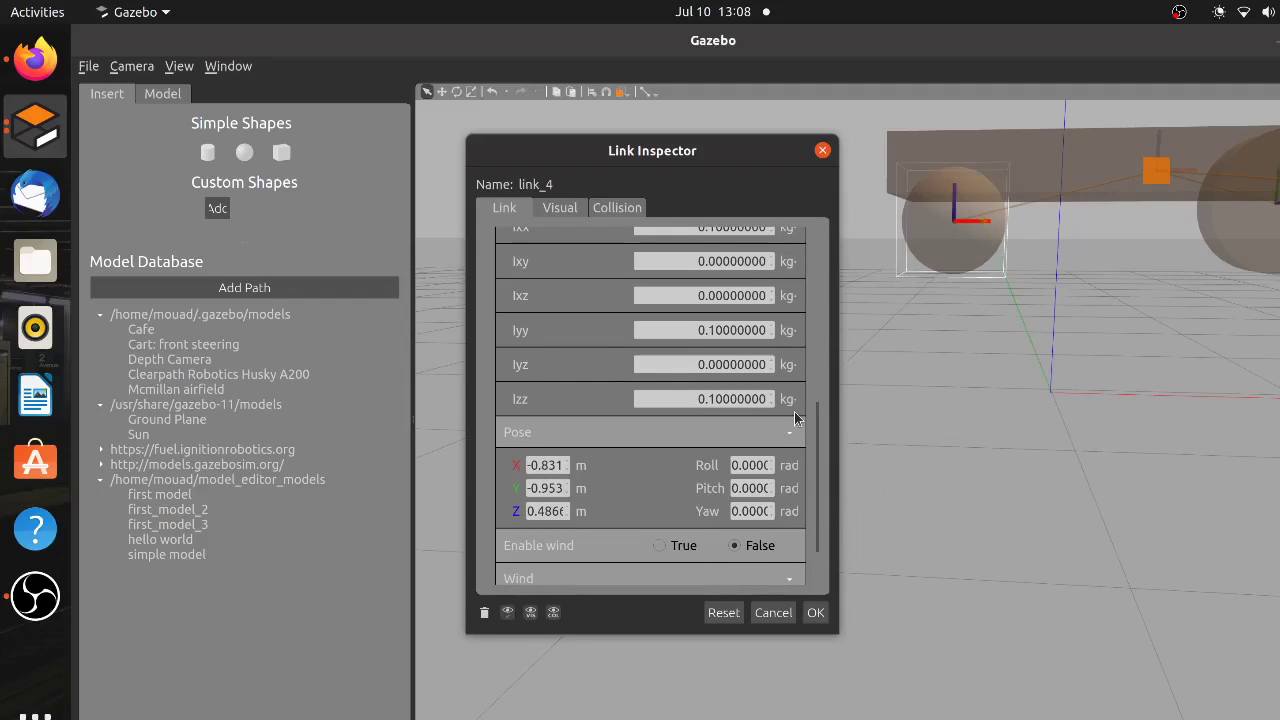
pyautogui.press('Return')
pyautogui.moveTo(792, 404); pyautogui.dragTo(1079, 358, button='middle')
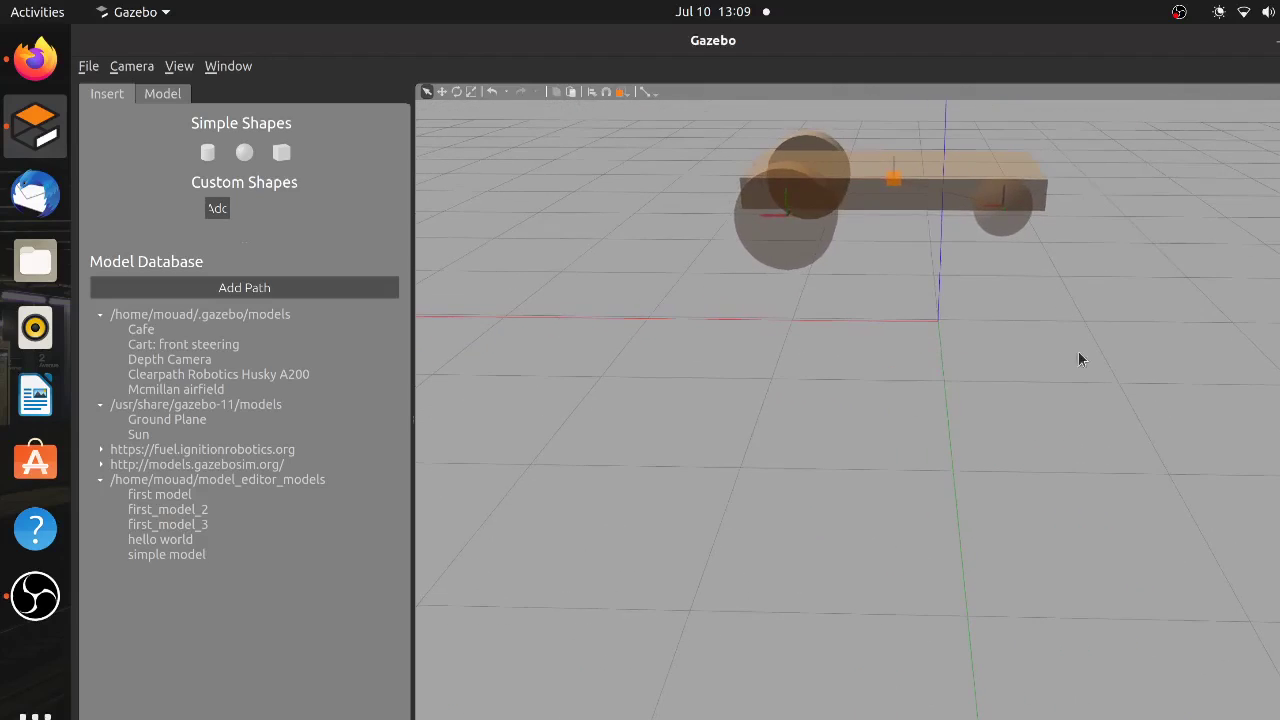
pyautogui.moveTo(670, 257); pyautogui.dragTo(957, 405, button='middle')
pyautogui.scroll(10, 1056, 399)
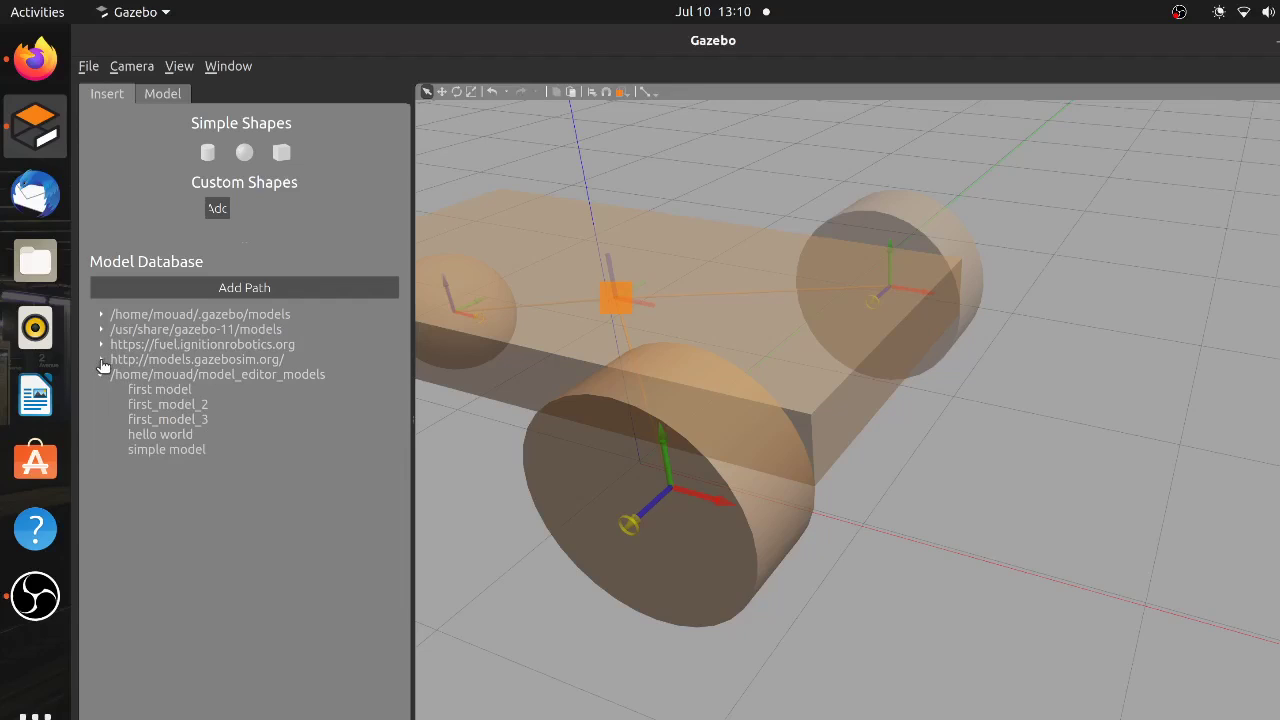
# Insert the Depth Camera model from models.gazebosim.org onto the grid beside the car.
pyautogui.click(101, 360)
pyautogui.scroll(-6, 184, 398)
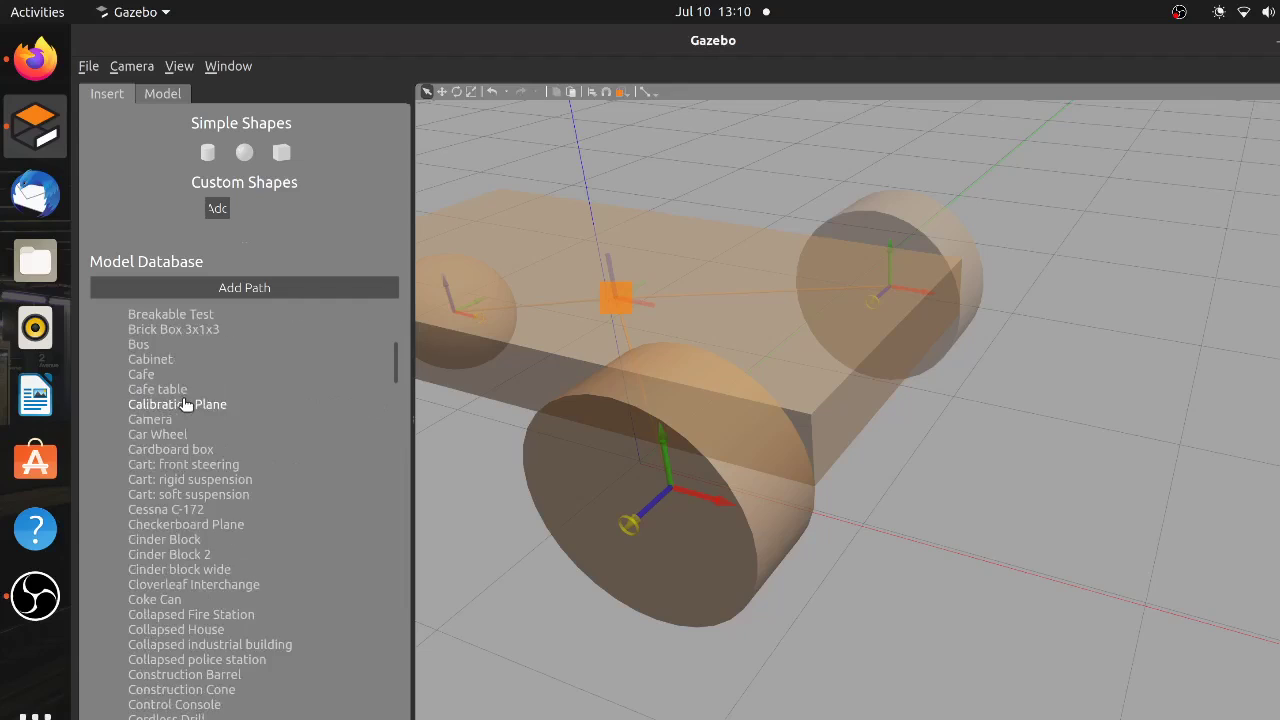
pyautogui.scroll(-15, 184, 403)
pyautogui.scroll(6, 184, 403)
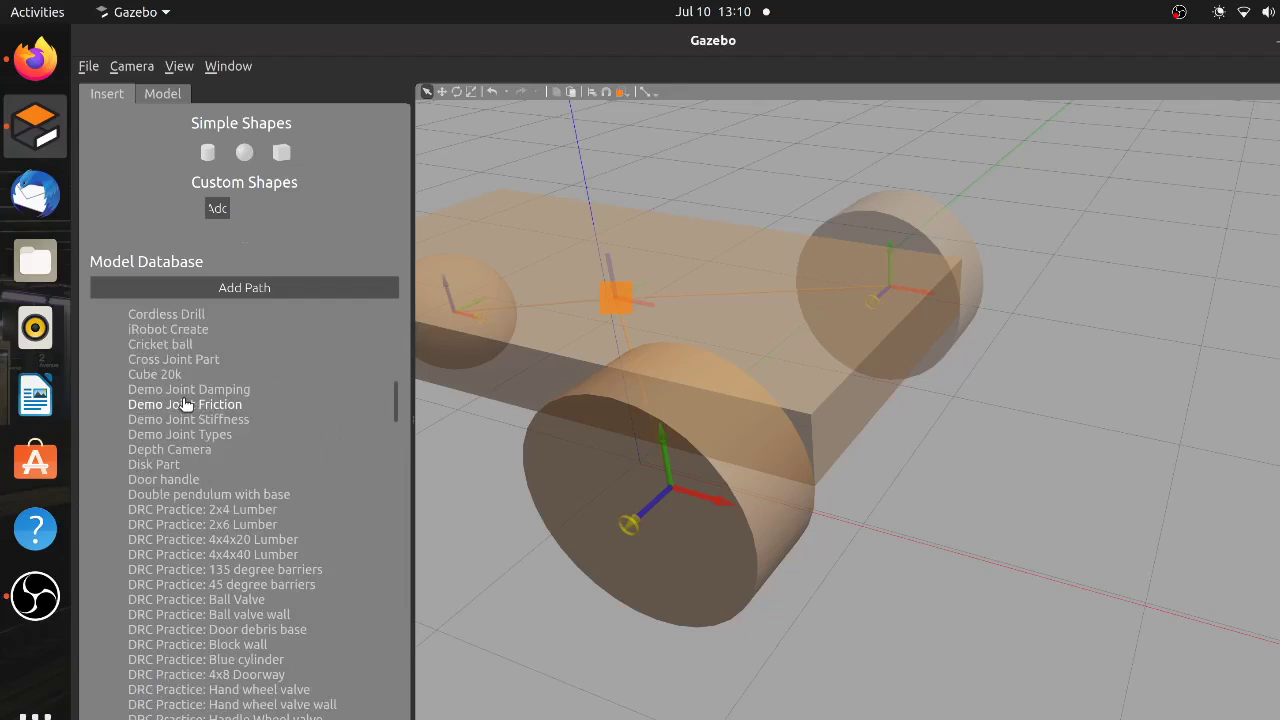
pyautogui.click(176, 450)
pyautogui.scroll(2, 986, 642)
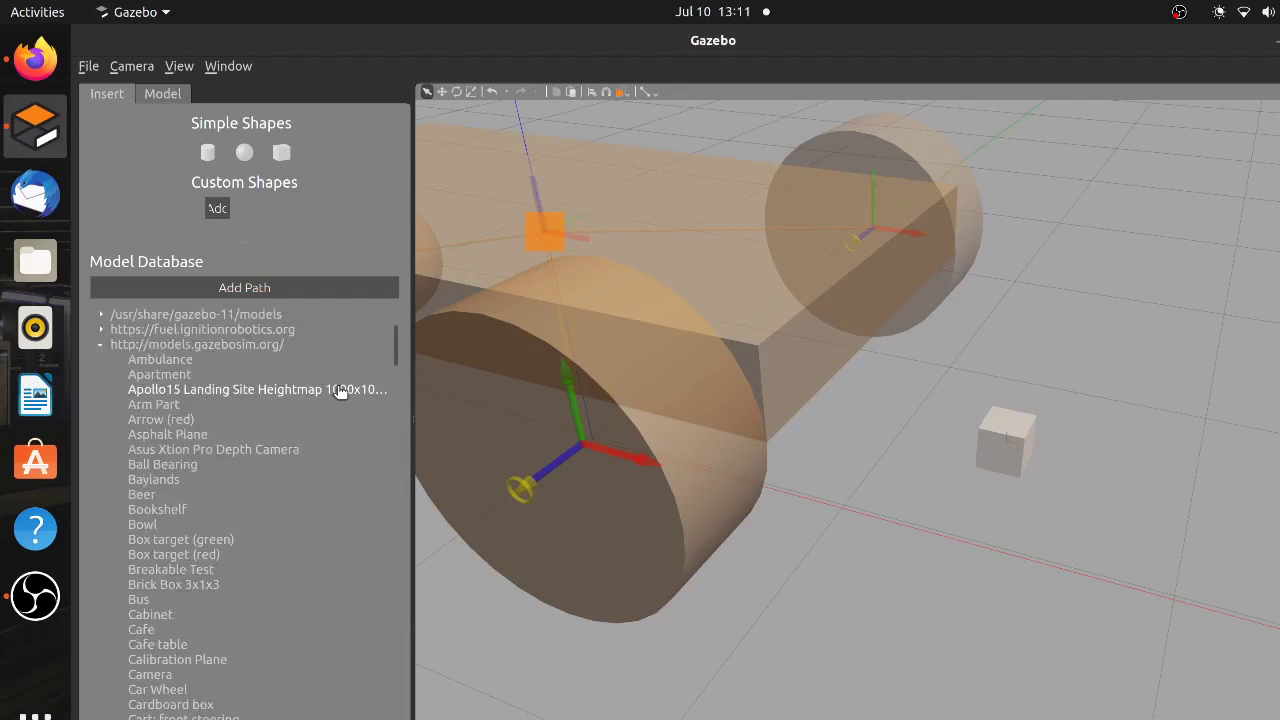
pyautogui.click(100, 434)
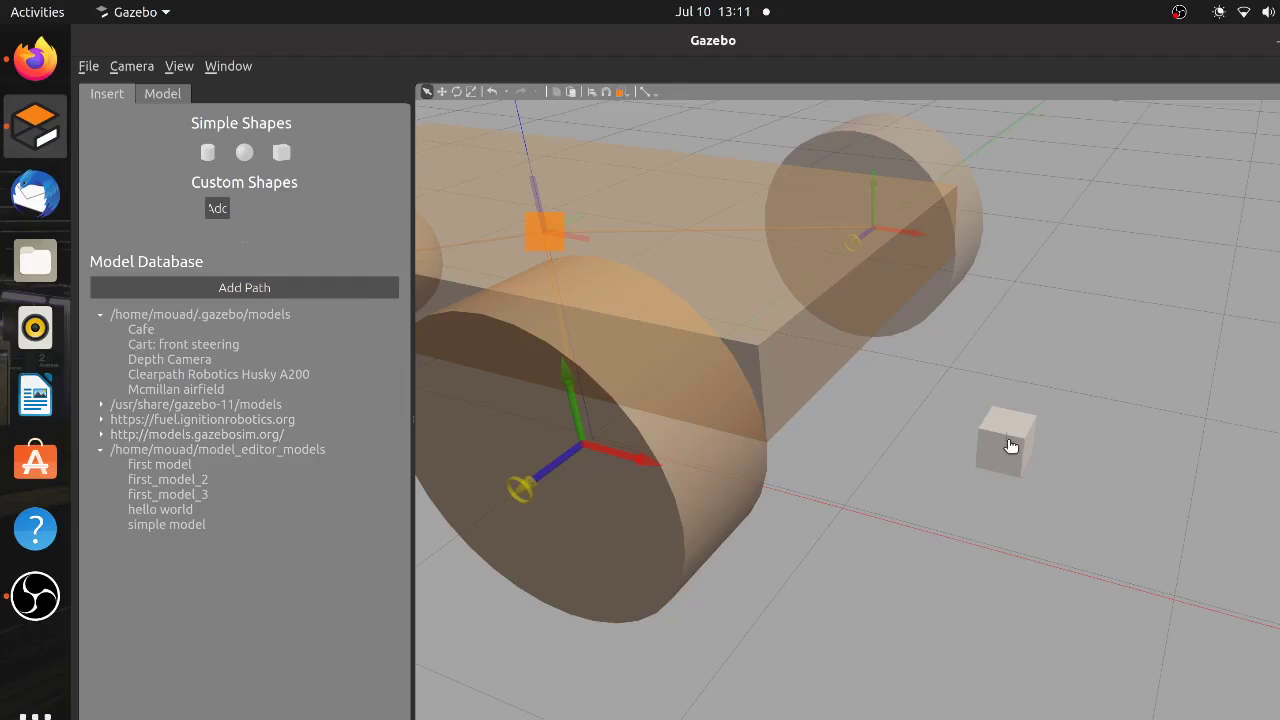
pyautogui.click(1011, 444)
# In Translate mode, shift the depth camera along X and Z onto the chassis top.
pyautogui.press('t')
pyautogui.moveTo(1000, 435); pyautogui.dragTo(997, 134)
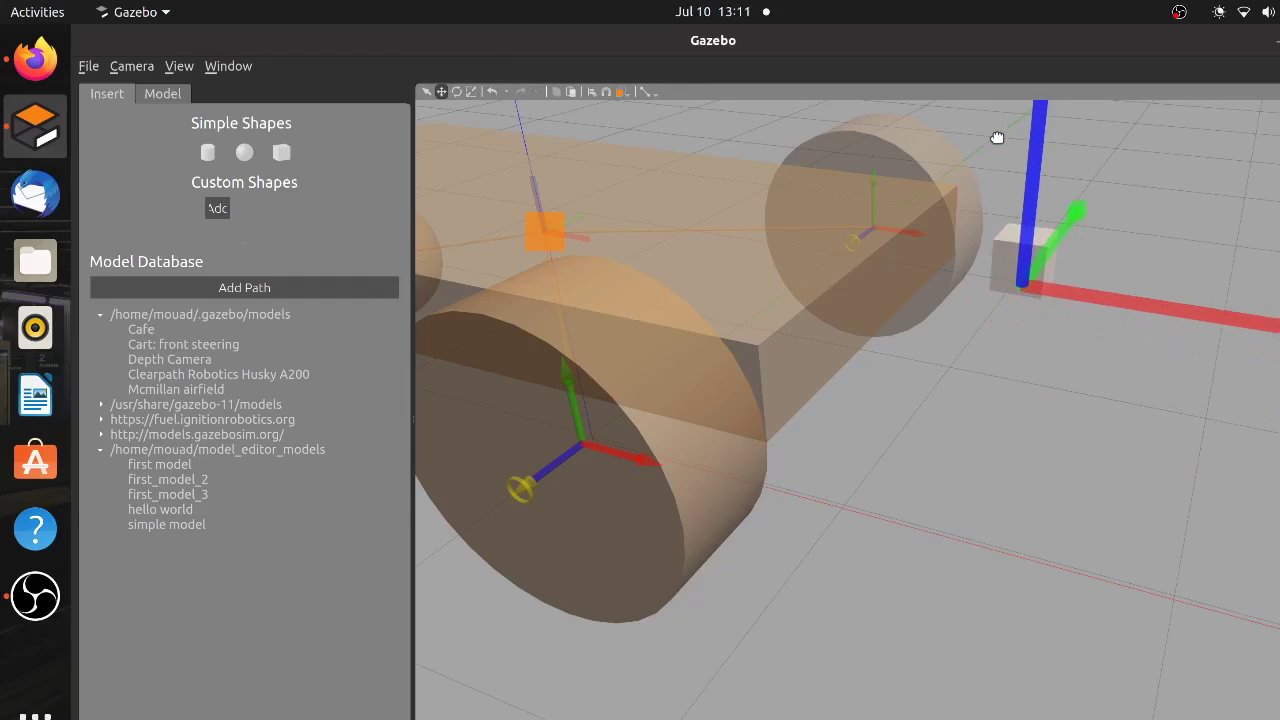
pyautogui.scroll(5, 988, 391)
pyautogui.moveTo(1276, 302); pyautogui.dragTo(1066, 283)
pyautogui.moveTo(995, 189); pyautogui.dragTo(1009, 128)
pyautogui.moveTo(1079, 201); pyautogui.dragTo(634, 214, button='middle')
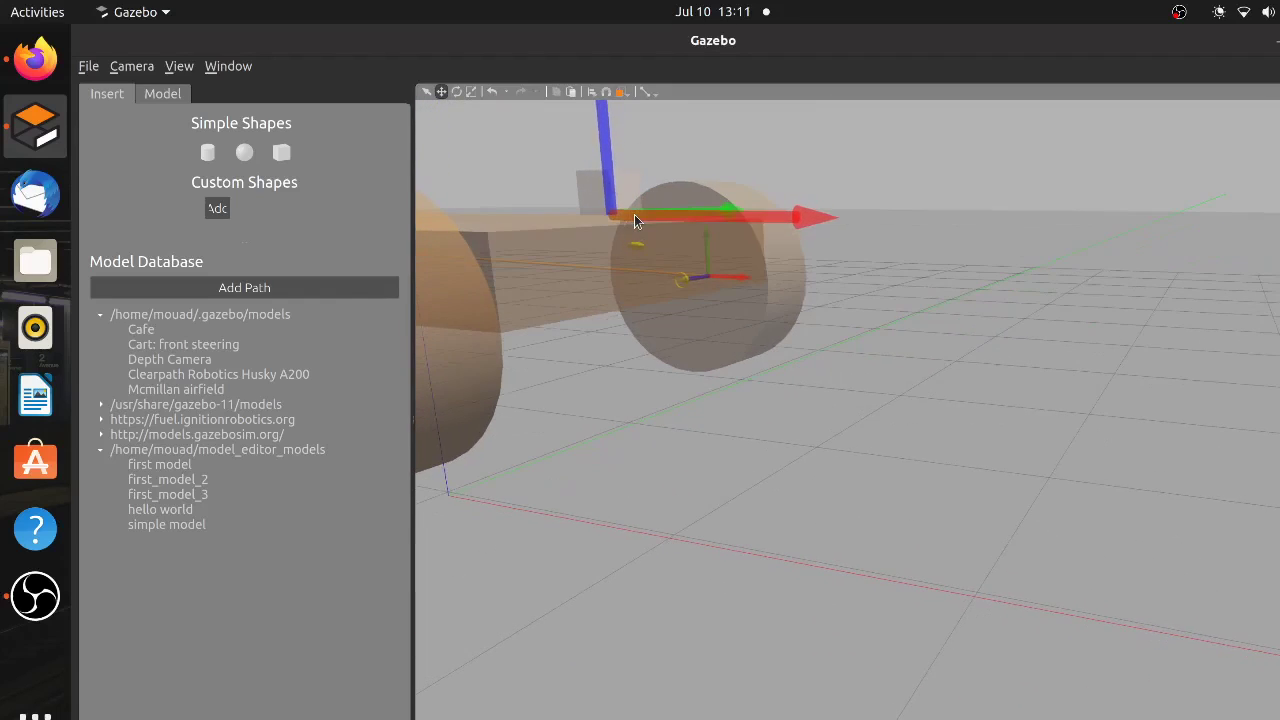
pyautogui.moveTo(603, 126); pyautogui.dragTo(603, 139)
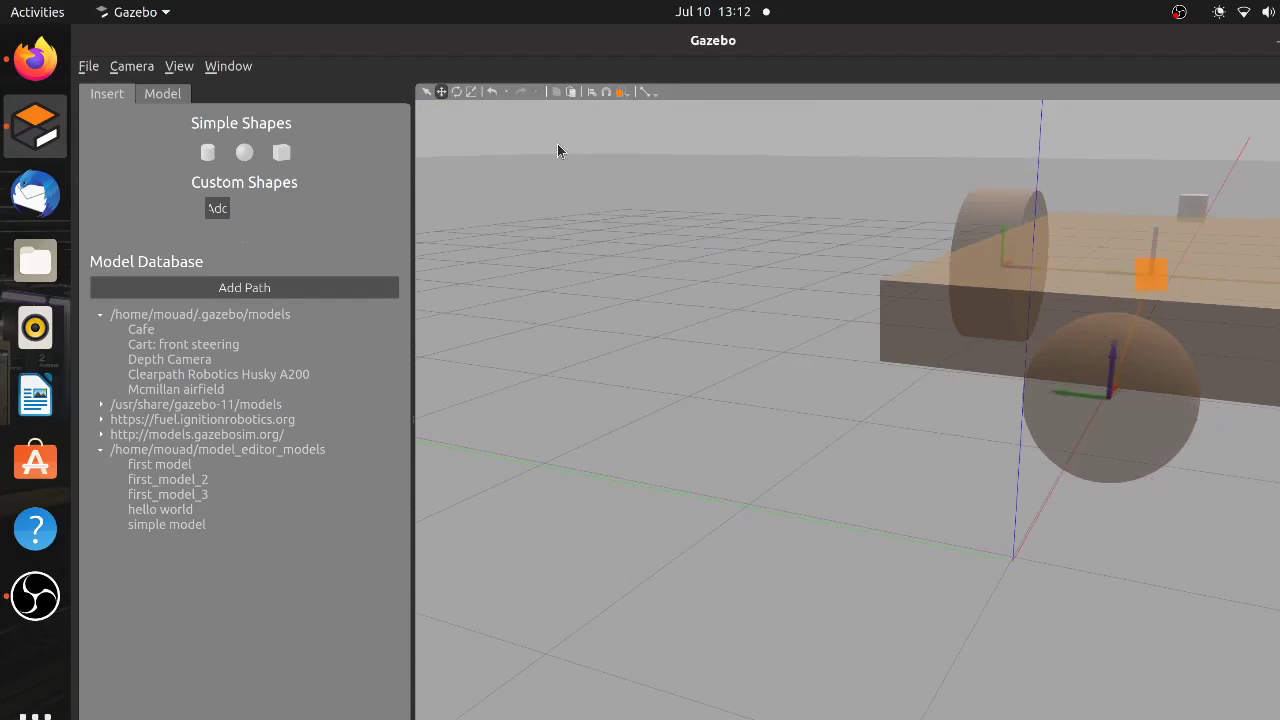
# Fix the depth camera link to chassis link_0 with a Fixed joint.
pyautogui.click(426, 92)
pyautogui.click(645, 92)
pyautogui.click(1257, 294)
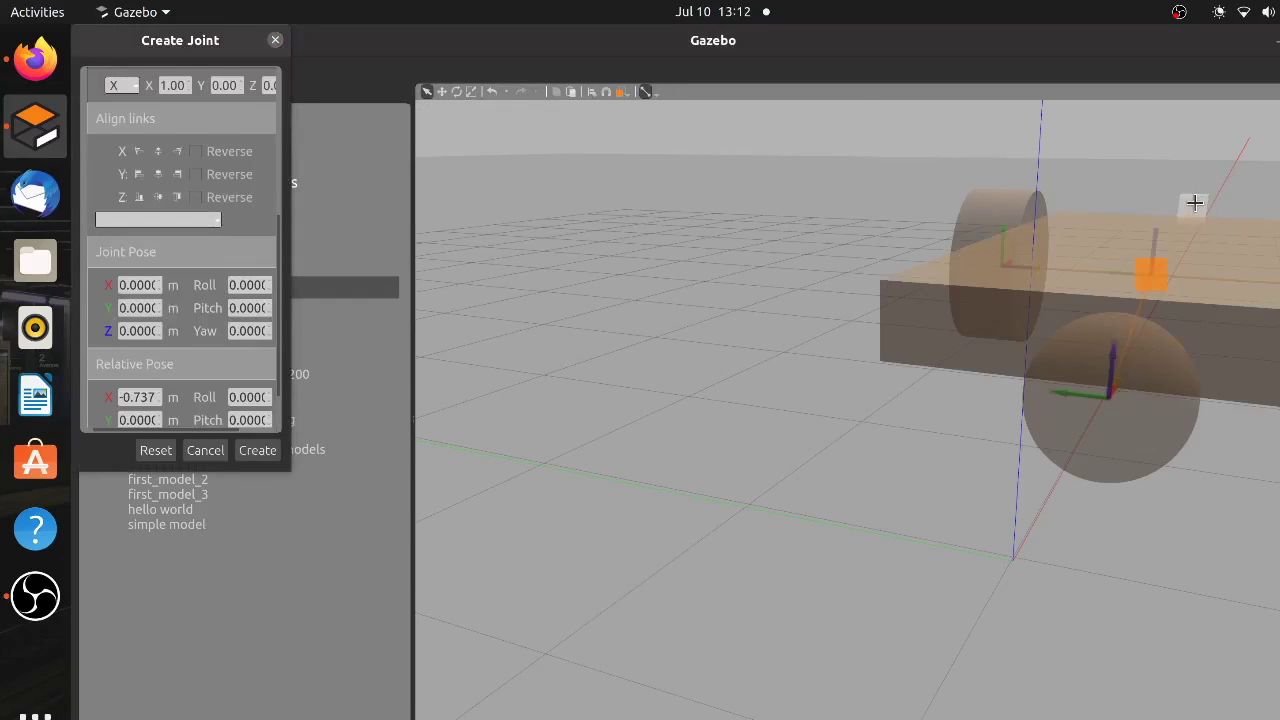
pyautogui.moveTo(200, 26); pyautogui.dragTo(796, 138)
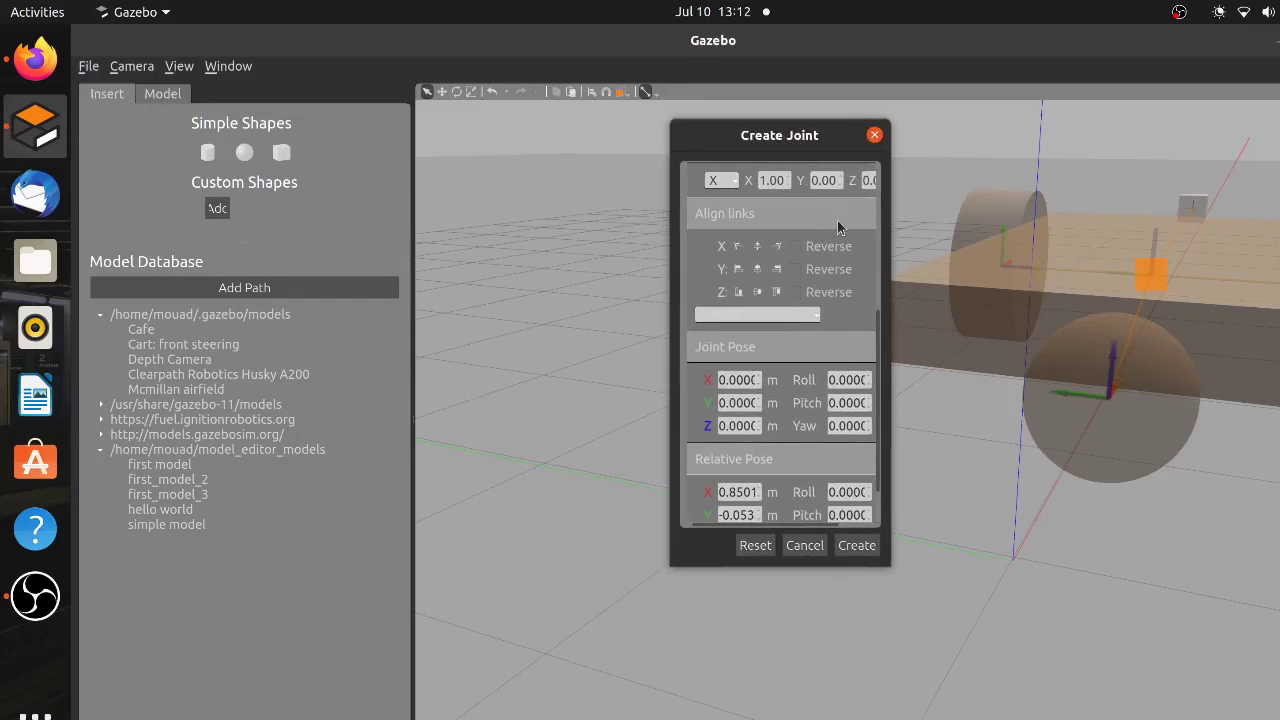
pyautogui.scroll(2, 838, 228)
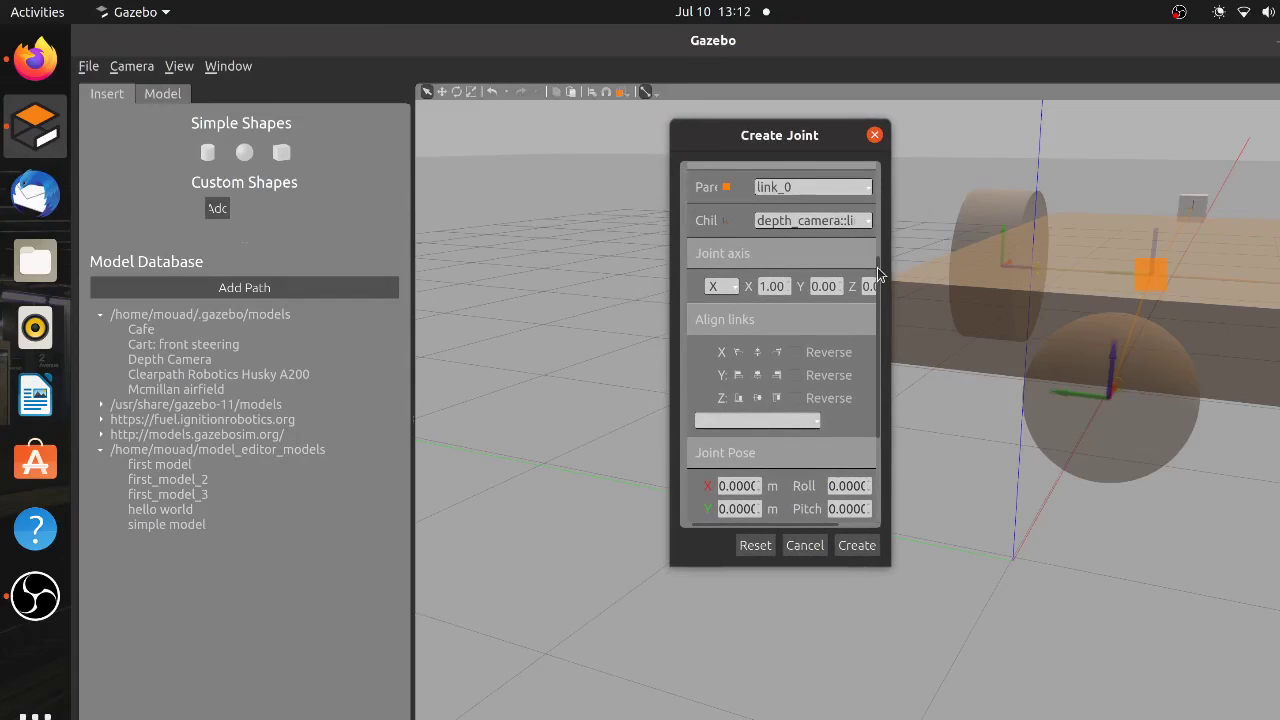
pyautogui.scroll(3, 878, 272)
pyautogui.click(706, 221)
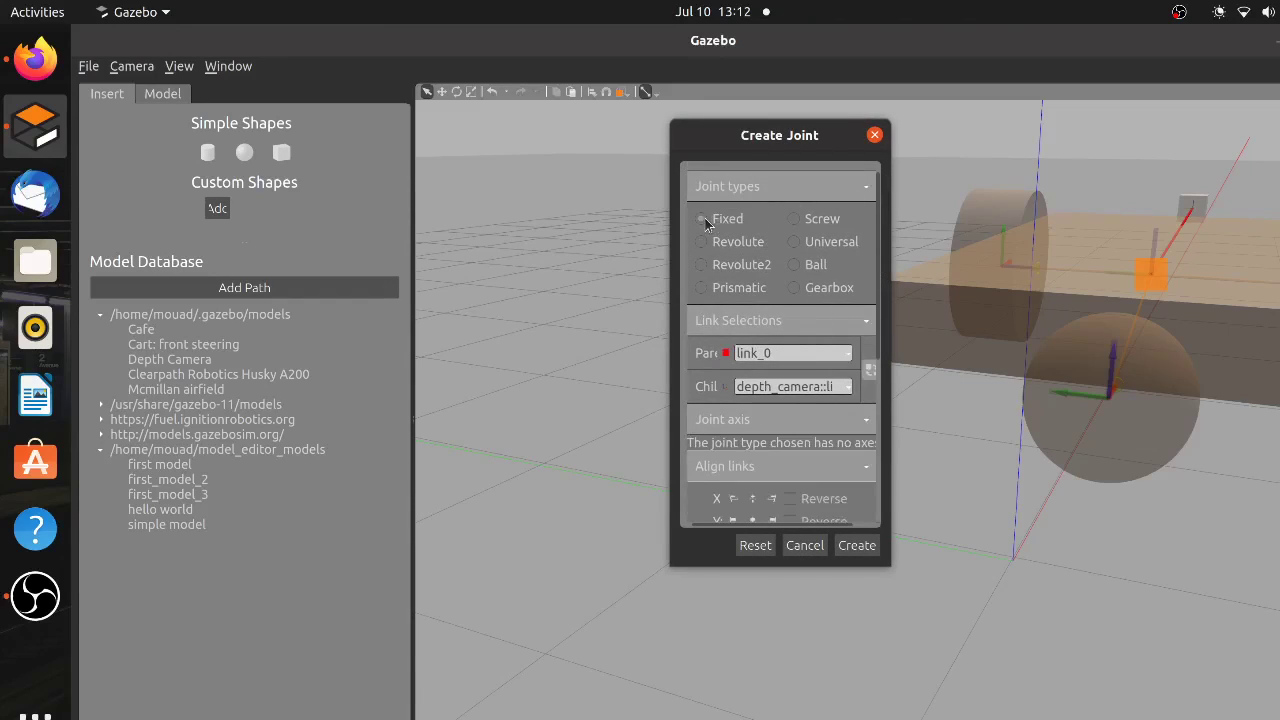
pyautogui.scroll(-5, 872, 499)
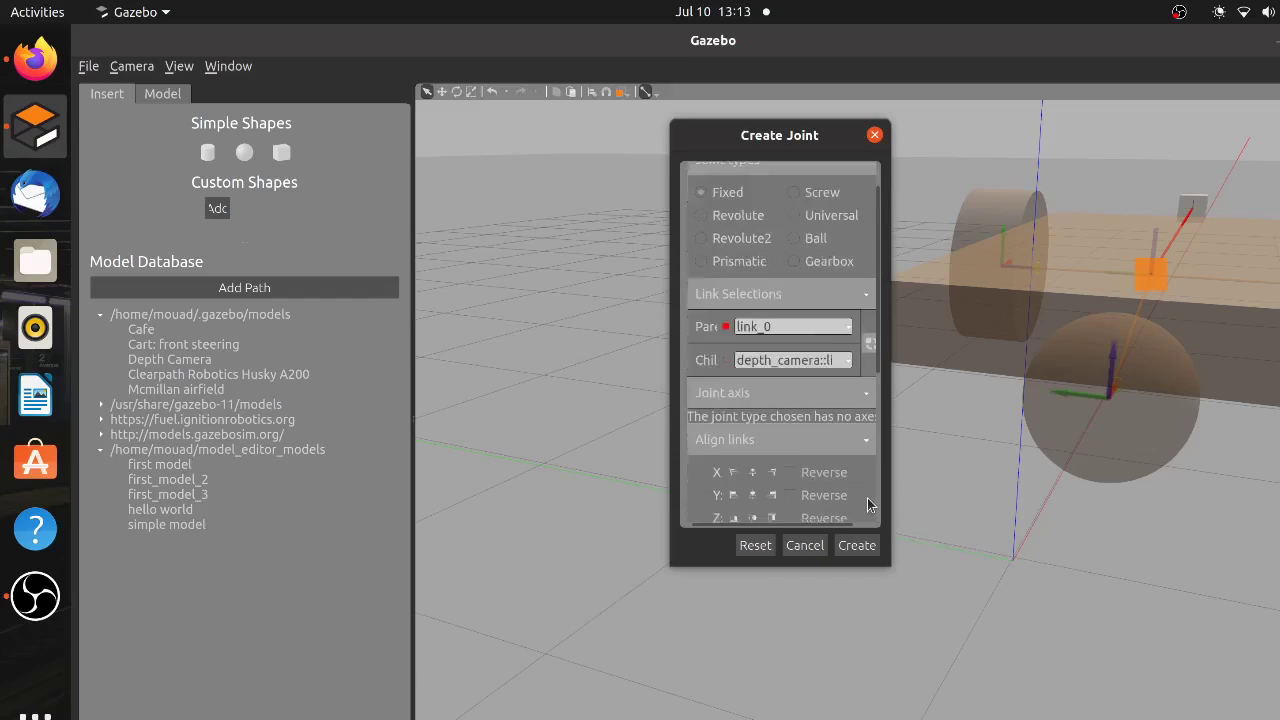
pyautogui.click(856, 545)
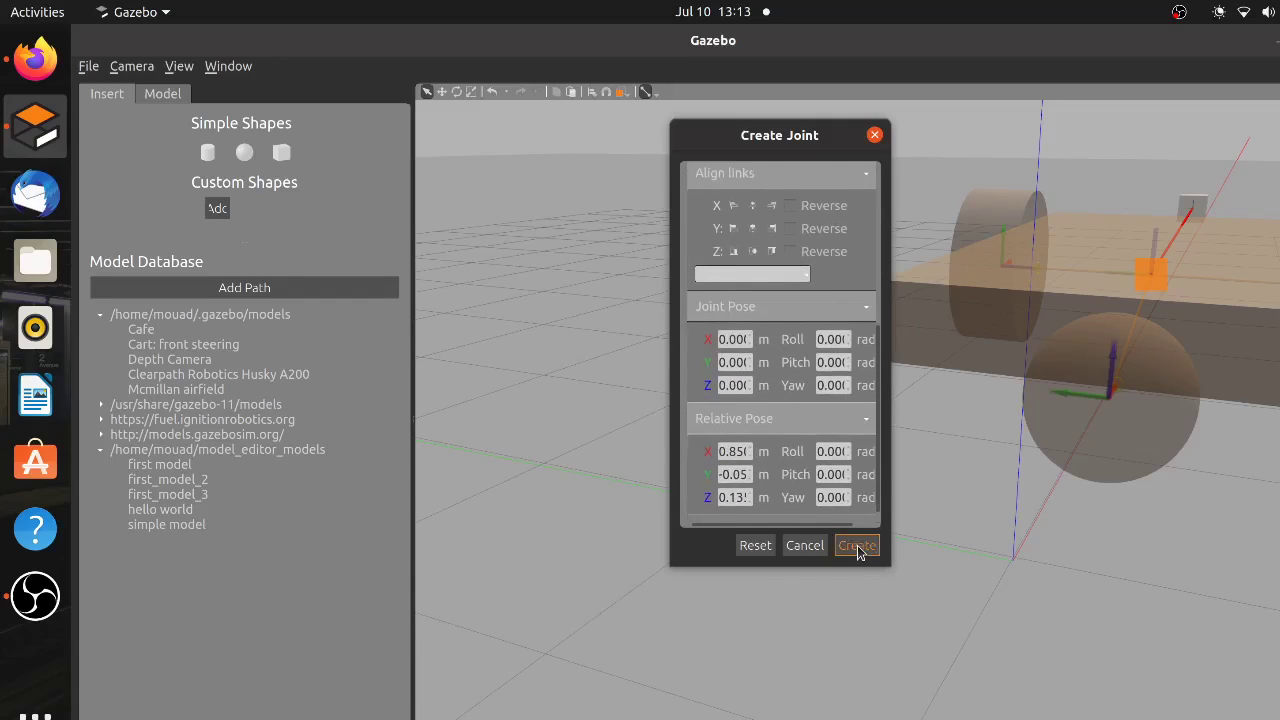
pyautogui.moveTo(1240, 451); pyautogui.dragTo(1123, 477, button='middle')
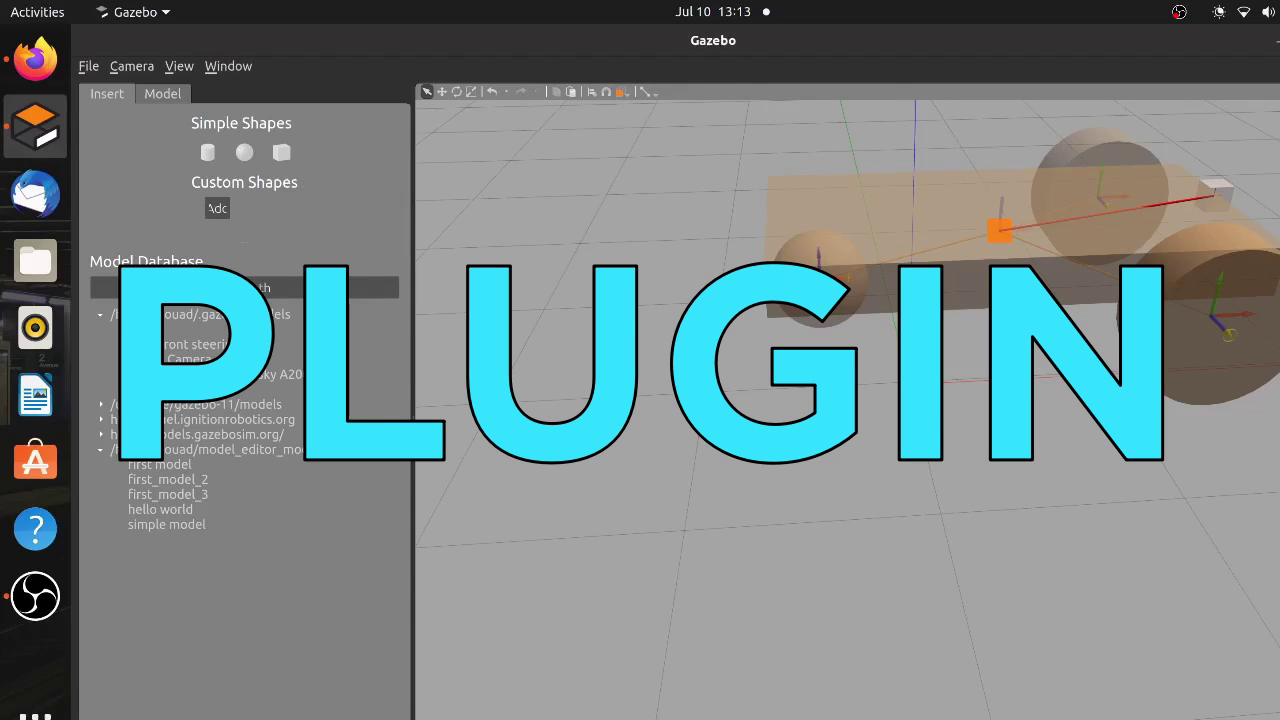
# Add a model plugin named 'follower' with filename 'libFollowerPlugin.so'.
pyautogui.moveTo(947, 381); pyautogui.dragTo(778, 380, button='middle')
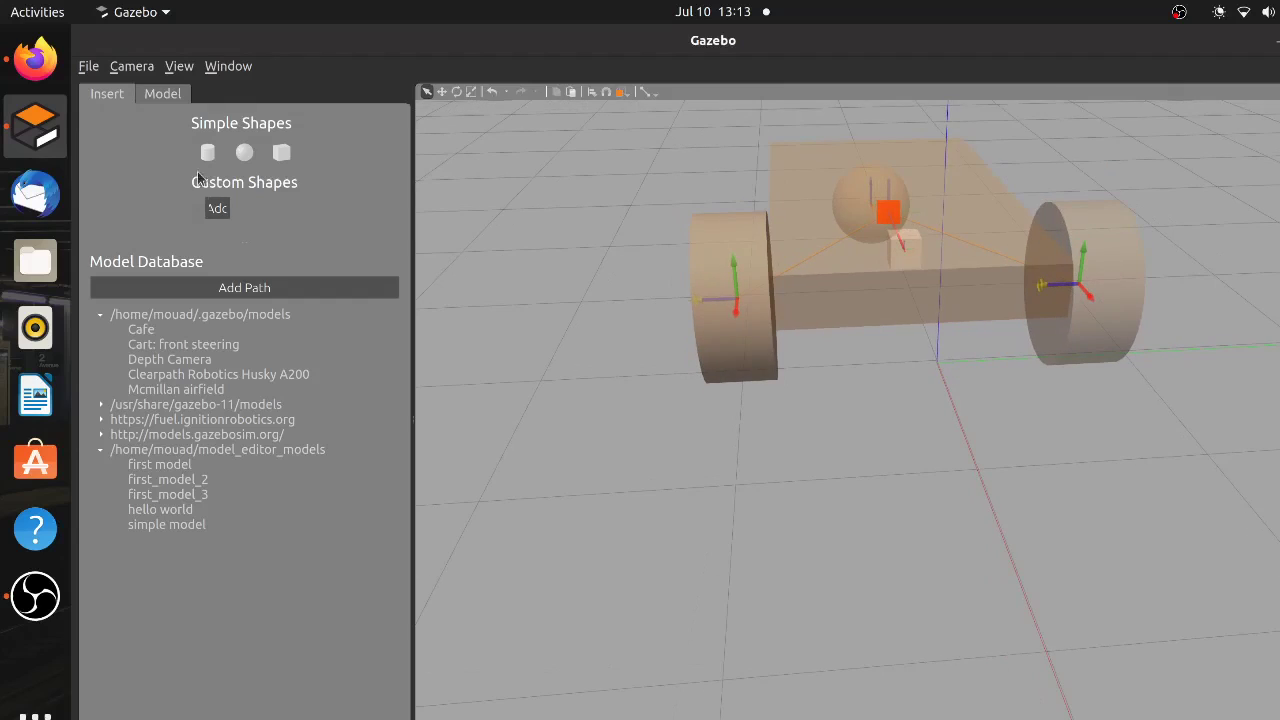
pyautogui.click(162, 94)
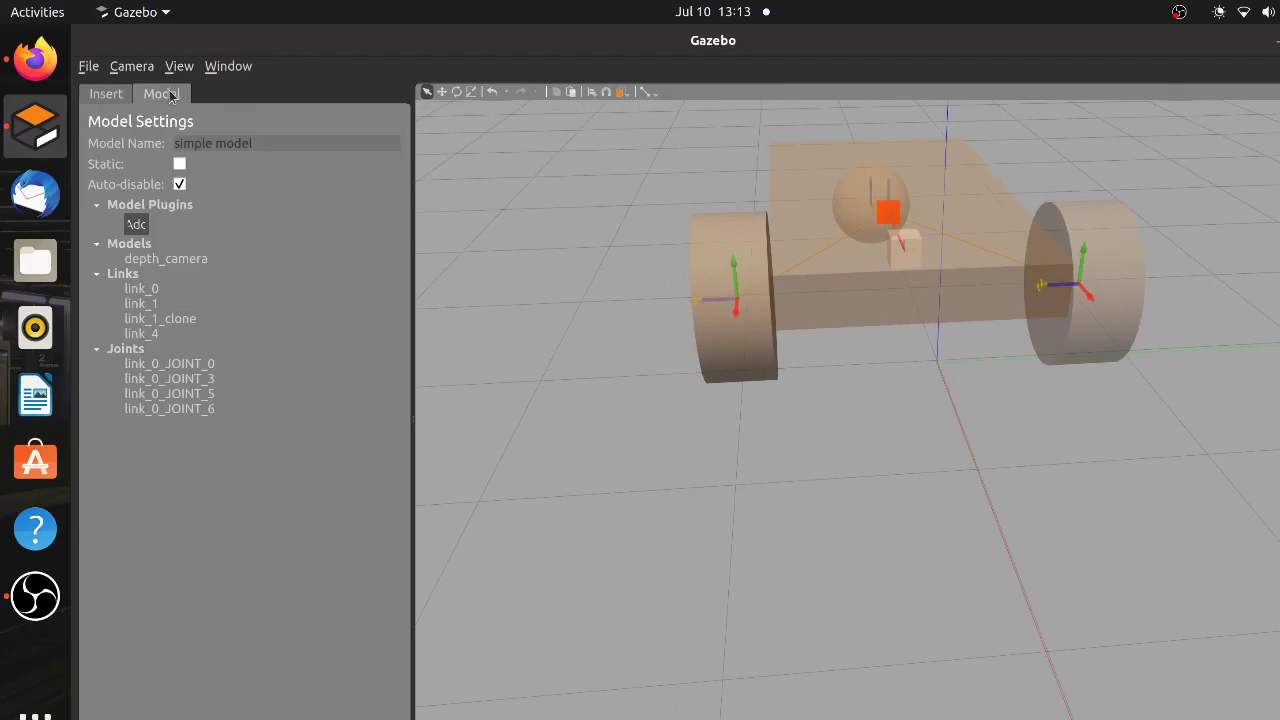
pyautogui.click(138, 224)
pyautogui.moveTo(636, 248); pyautogui.dragTo(510, 206)
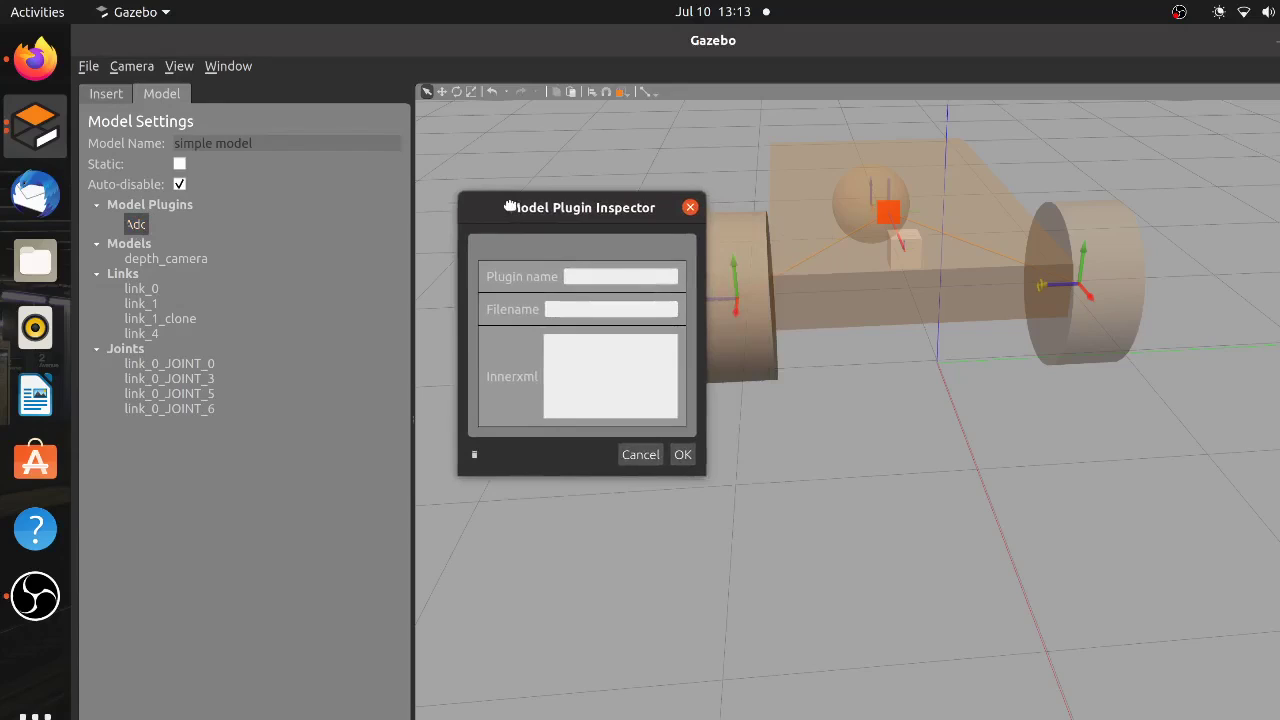
pyautogui.moveTo(510, 206); pyautogui.dragTo(769, 439)
pyautogui.write('follower')
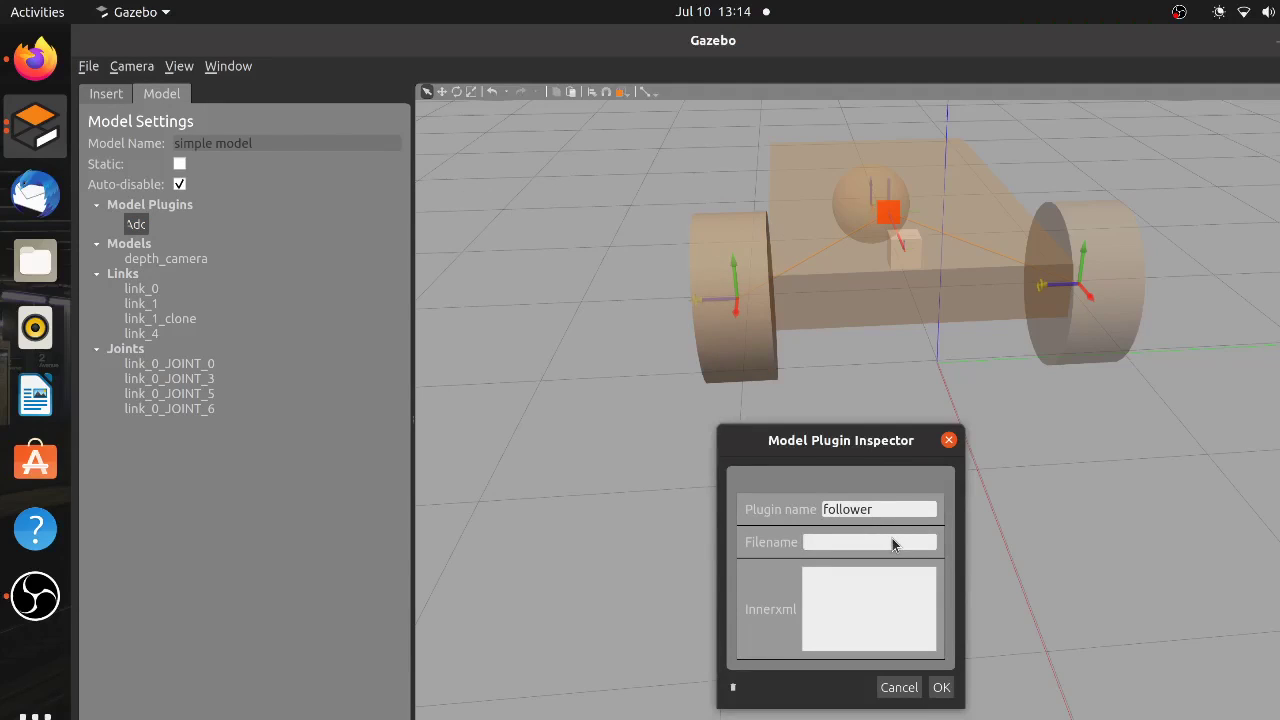
pyautogui.click(892, 542)
pyautogui.write('libFollowerPlugin.so')
pyautogui.moveTo(811, 542); pyautogui.dragTo(803, 548)
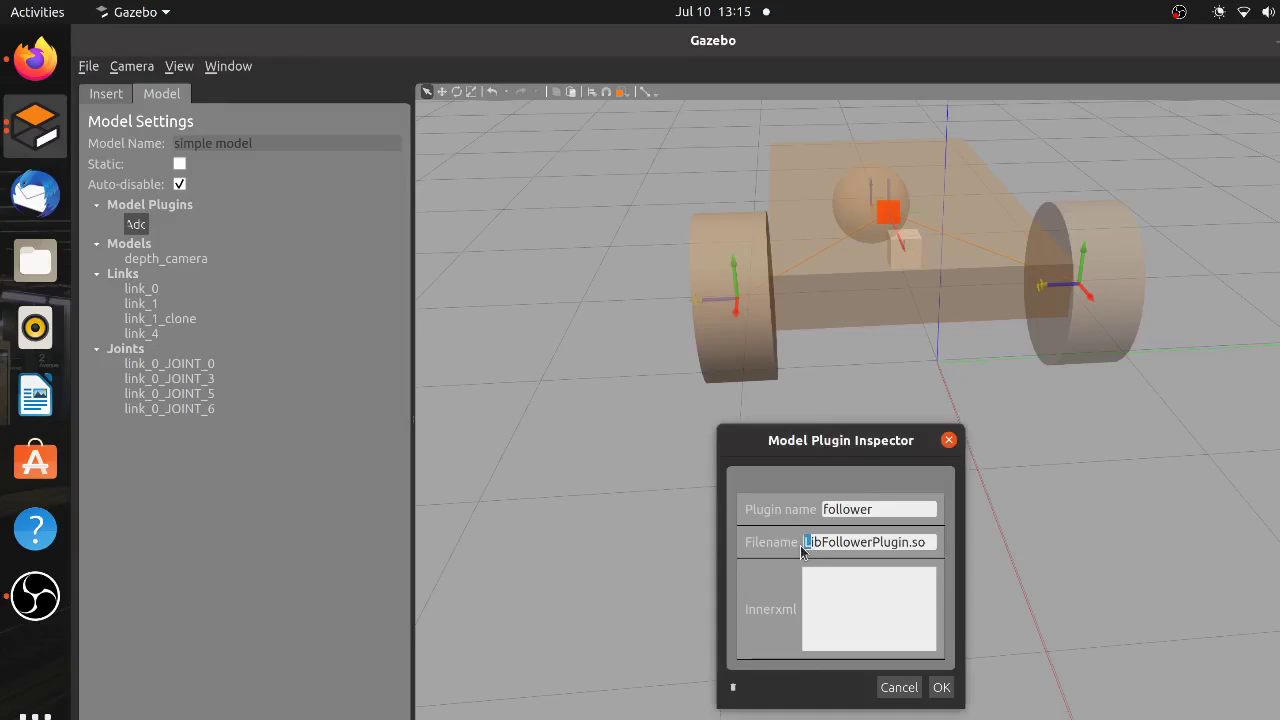
pyautogui.write('l')
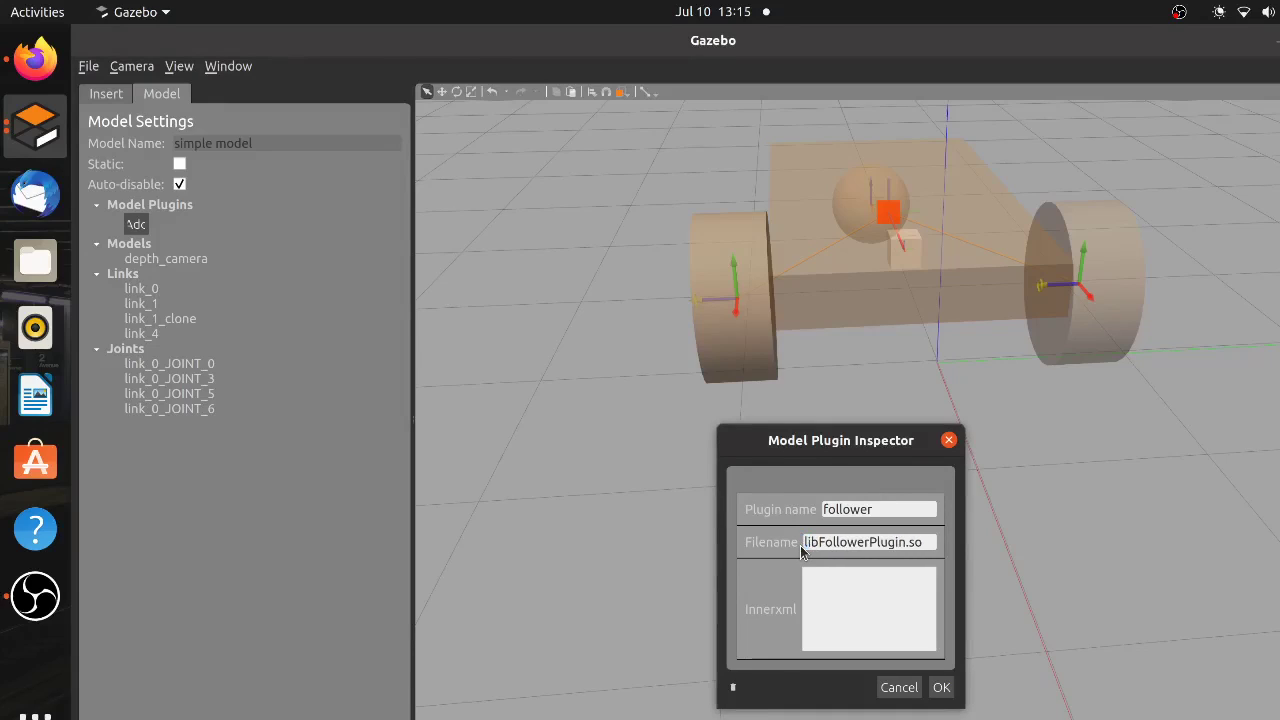
pyautogui.click(941, 687)
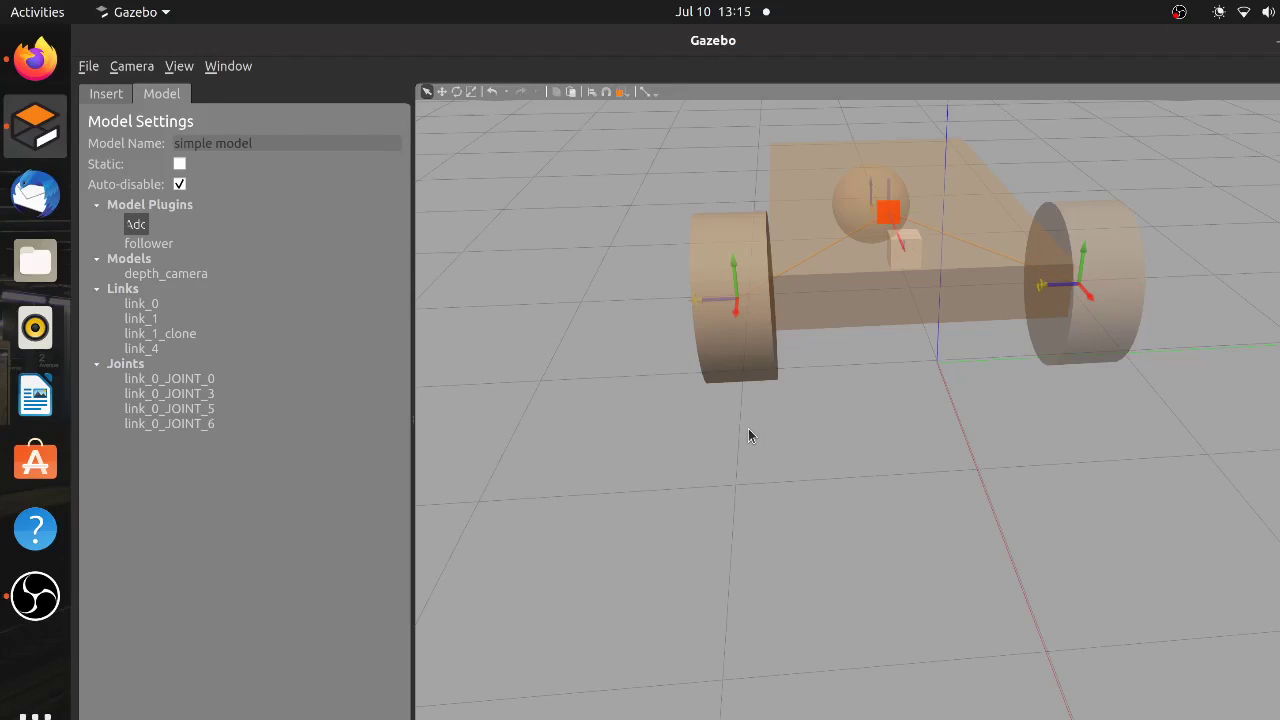
# Save the robot model and exit the Model Editor.
pyautogui.click(89, 67)
pyautogui.click(108, 103)
pyautogui.click(90, 66)
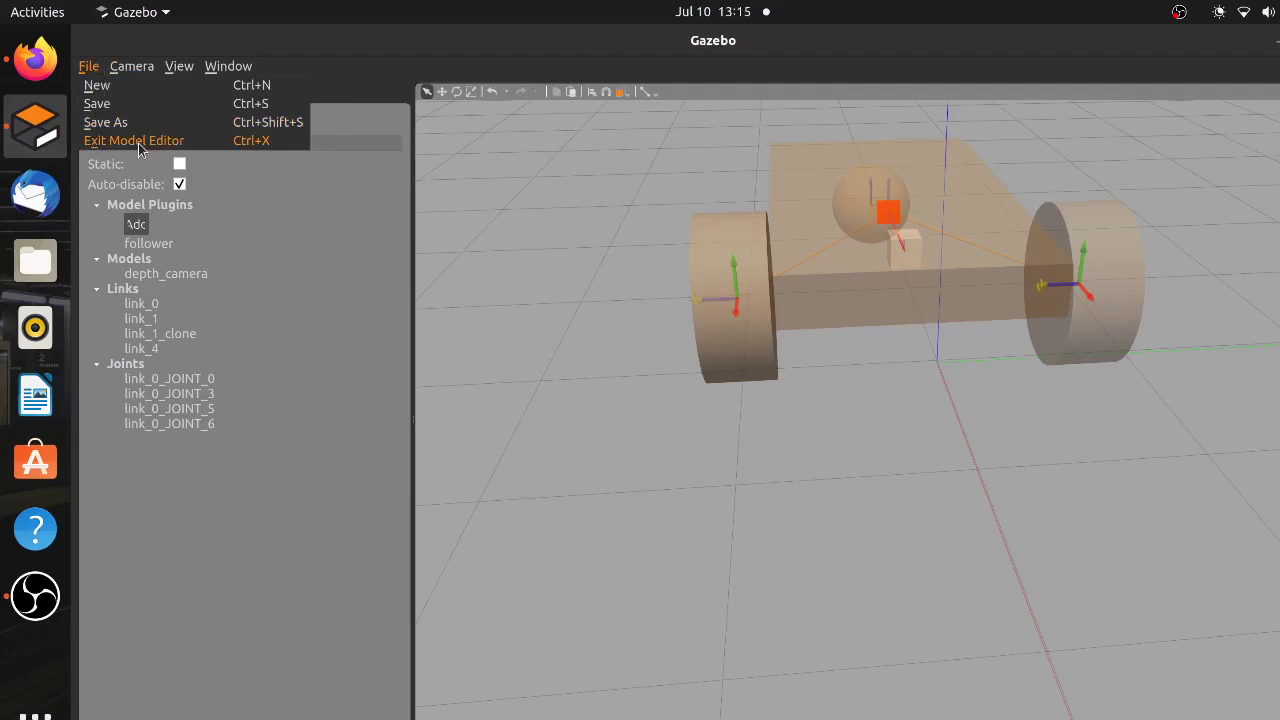
pyautogui.click(139, 149)
pyautogui.click(768, 402)
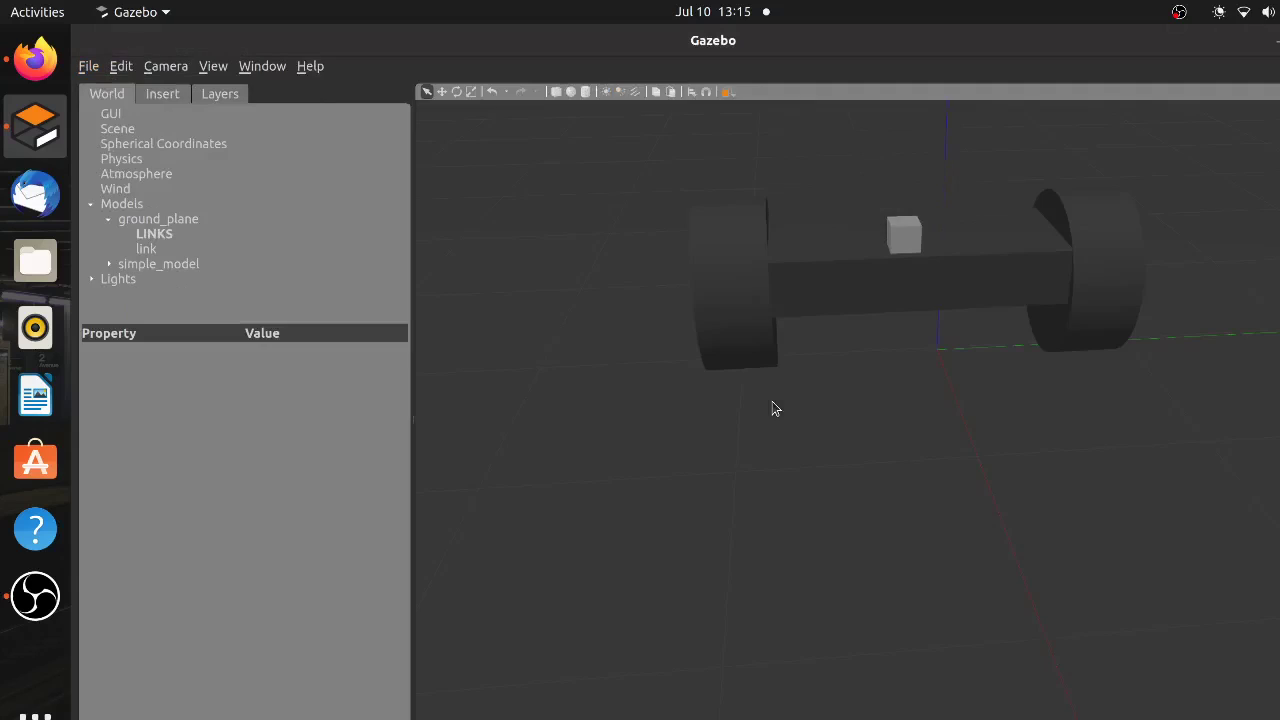
# Insert a unit box on the ground beside the robot.
pyautogui.moveTo(703, 355)
pyautogui.mouseDown(button='middle')
pyautogui.moveTo(743, 277)
pyautogui.moveTo(823, 277)
pyautogui.moveTo(874, 246)
pyautogui.mouseUp(button='middle')
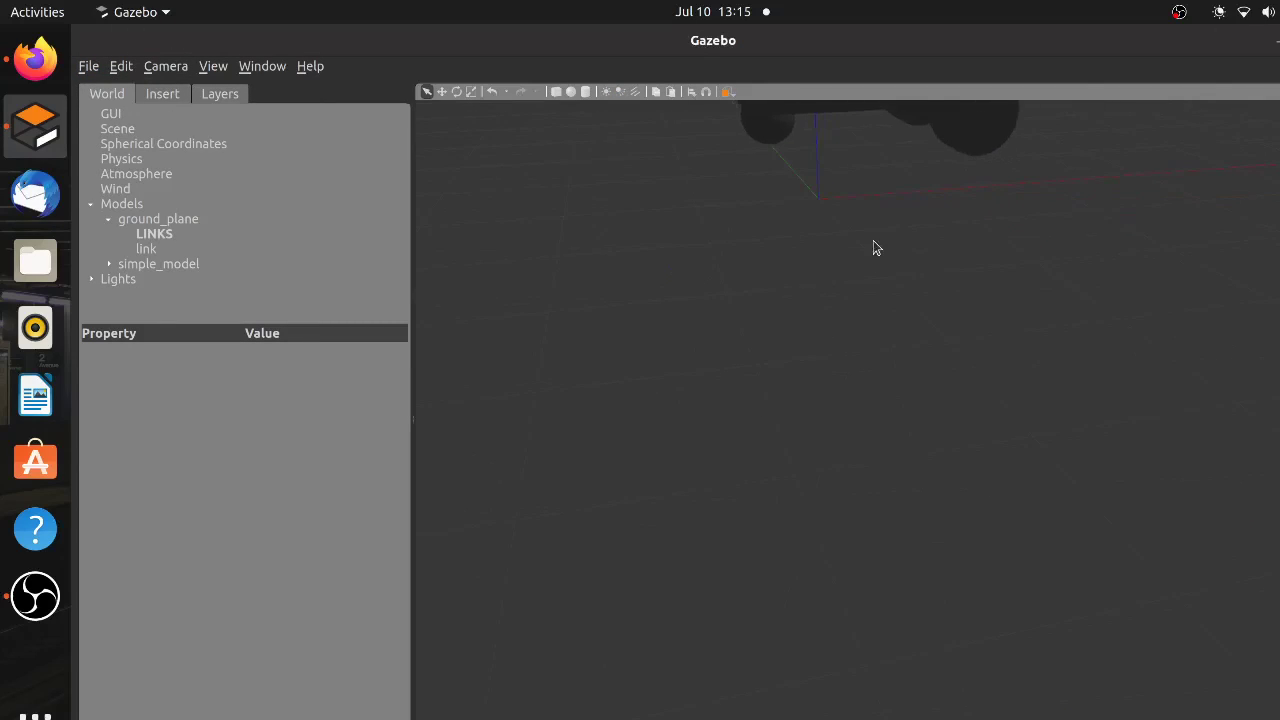
pyautogui.moveTo(860, 389)
pyautogui.mouseDown(button='middle')
pyautogui.moveTo(871, 484)
pyautogui.moveTo(803, 446)
pyautogui.moveTo(808, 394)
pyautogui.moveTo(792, 450)
pyautogui.mouseUp(button='middle')
pyautogui.moveTo(838, 510)
pyautogui.mouseDown(button='middle')
pyautogui.moveTo(851, 480)
pyautogui.moveTo(1106, 451)
pyautogui.moveTo(782, 487)
pyautogui.moveTo(811, 469)
pyautogui.mouseUp(button='middle')
pyautogui.click(558, 92)
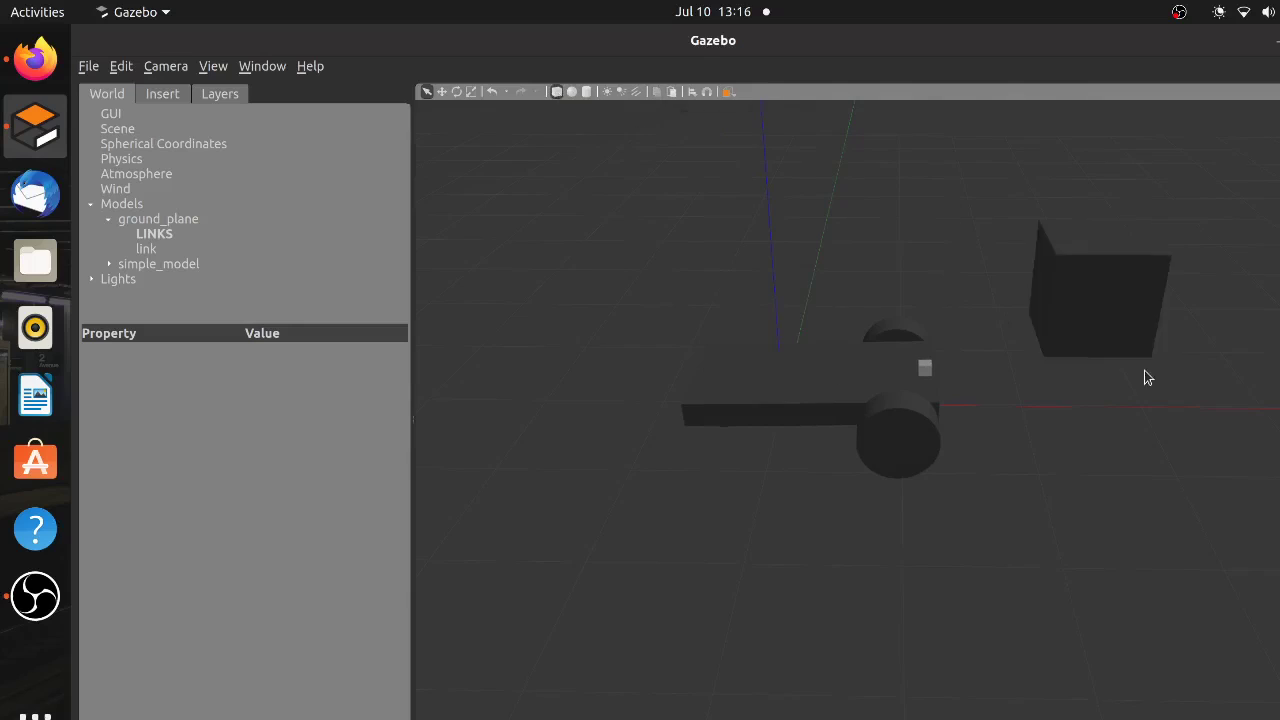
pyautogui.click(1114, 403)
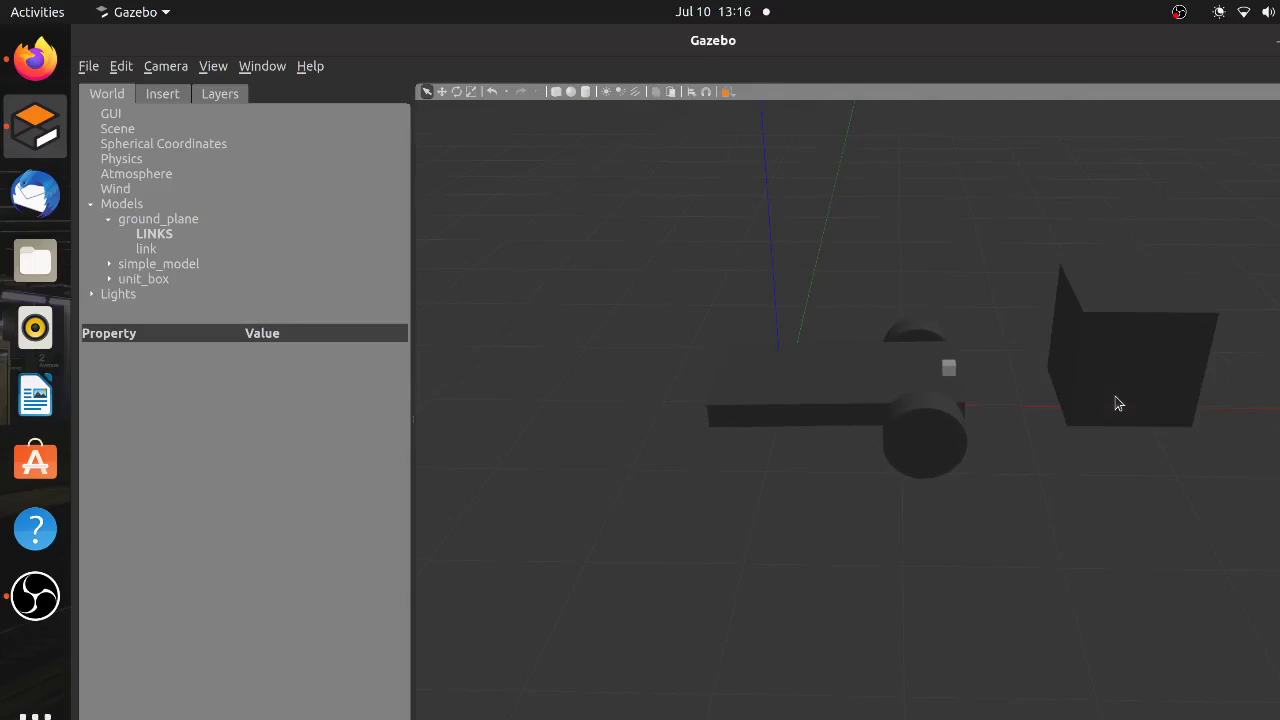
# Select the simple_model robot and bring up its context options.
pyautogui.click(1142, 383)
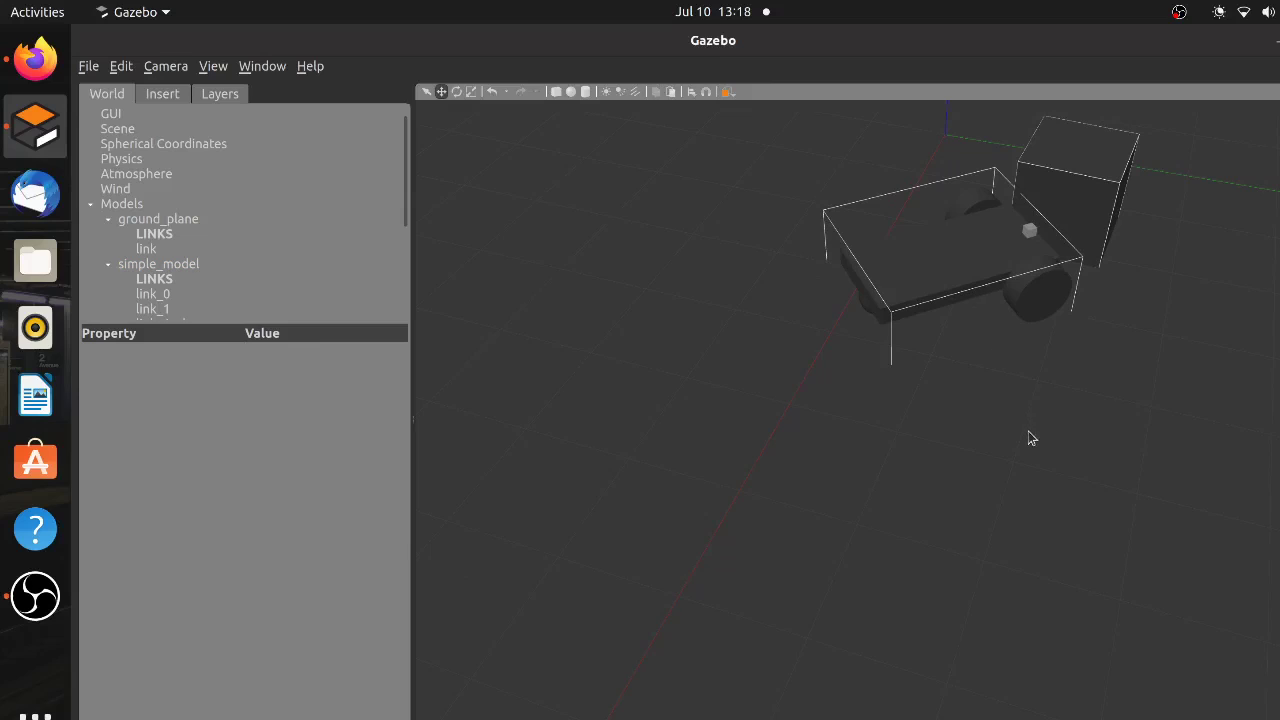
pyautogui.click(1104, 209)
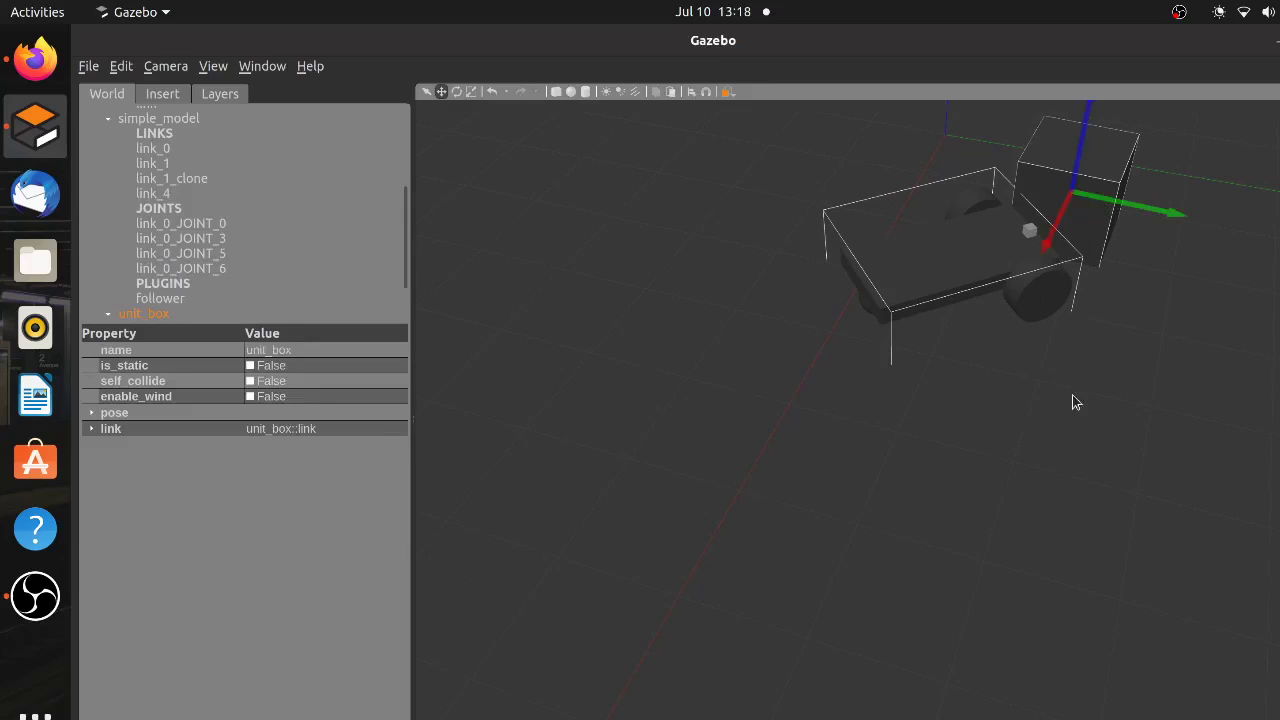
pyautogui.click(976, 262)
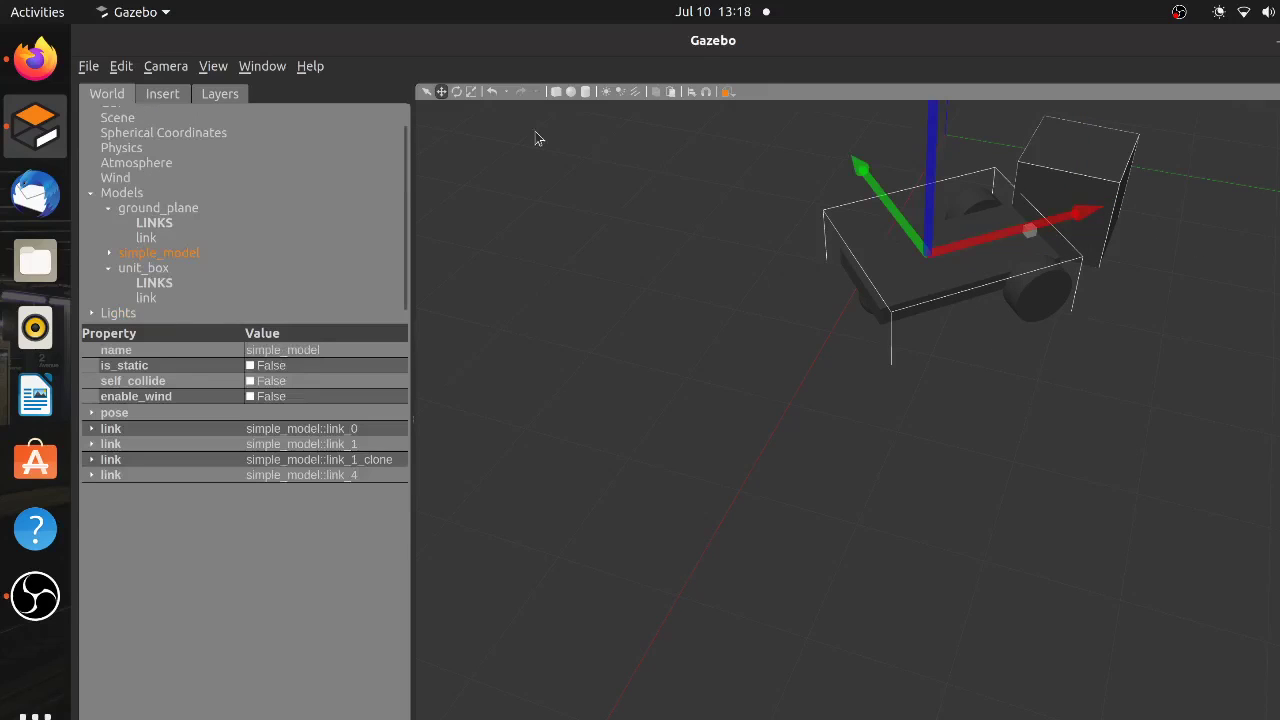
pyautogui.click(425, 92)
pyautogui.rightClick(940, 265)
pyautogui.press('Escape')
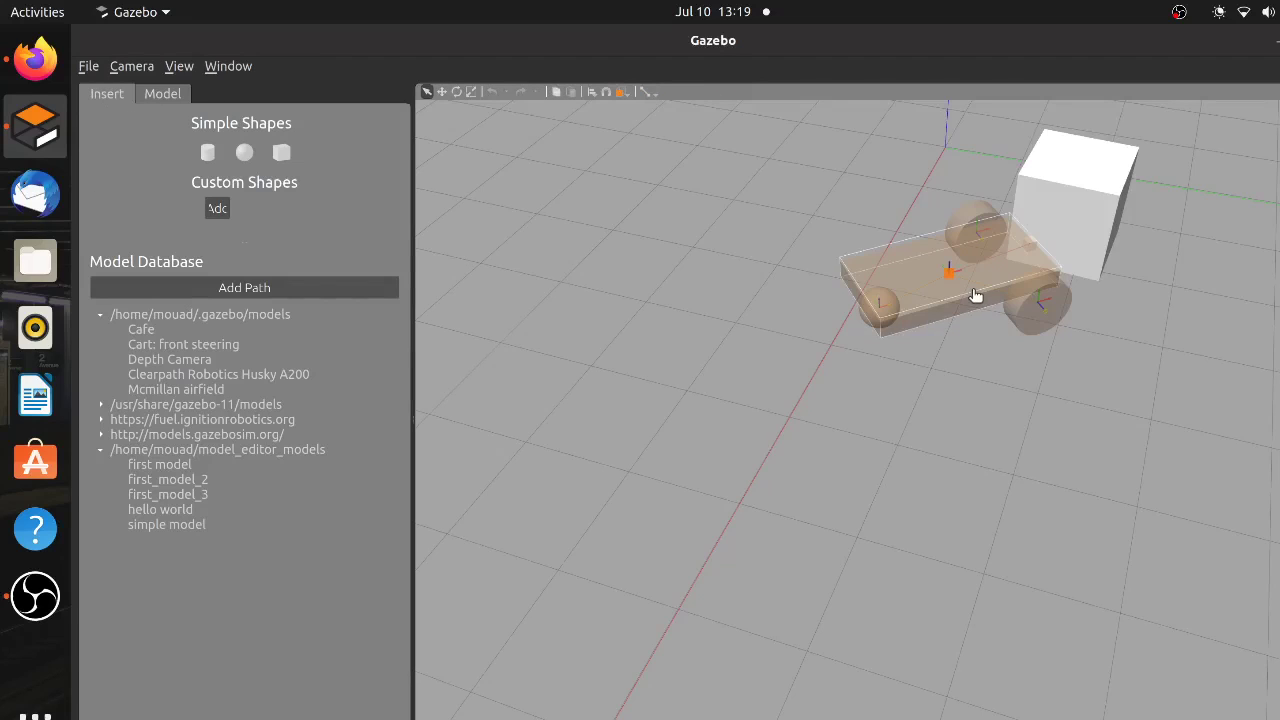
# Open chassis link_0's inspector and expand its Visual material colour settings.
pyautogui.doubleClick(976, 295)
pyautogui.moveTo(985, 265); pyautogui.dragTo(548, 110)
pyautogui.click(627, 166)
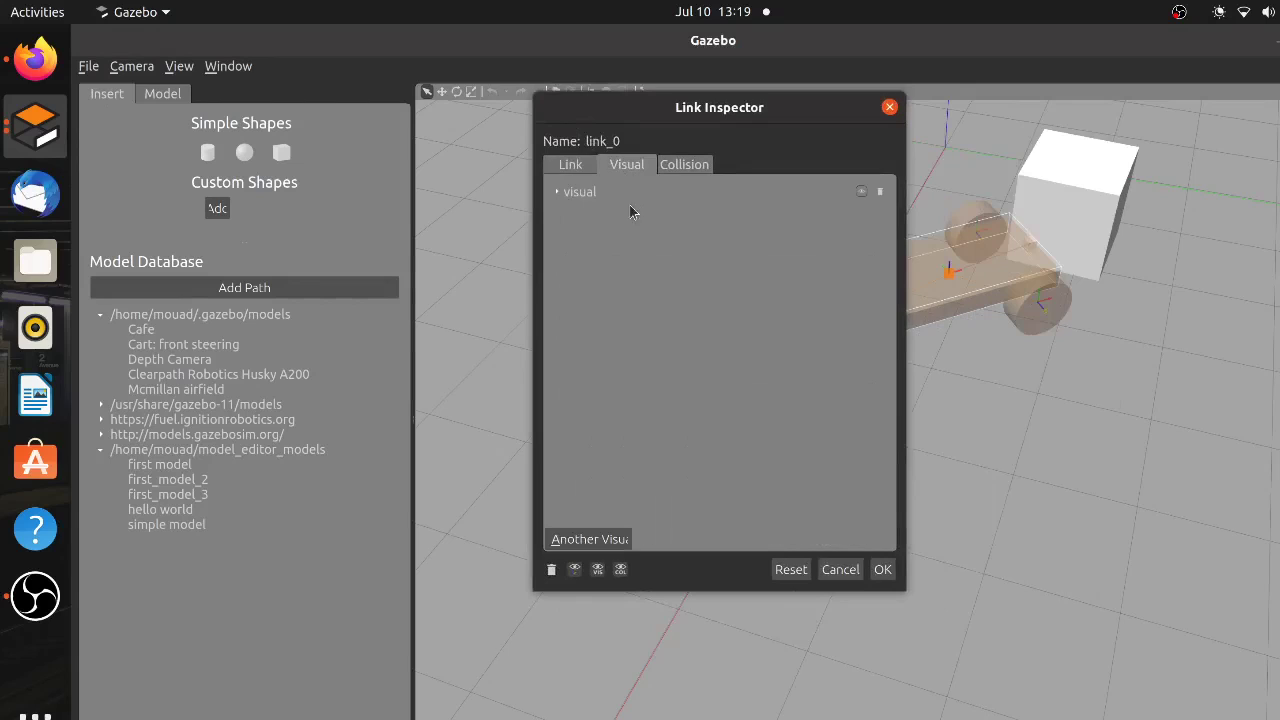
pyautogui.click(556, 193)
pyautogui.scroll(-5, 703, 341)
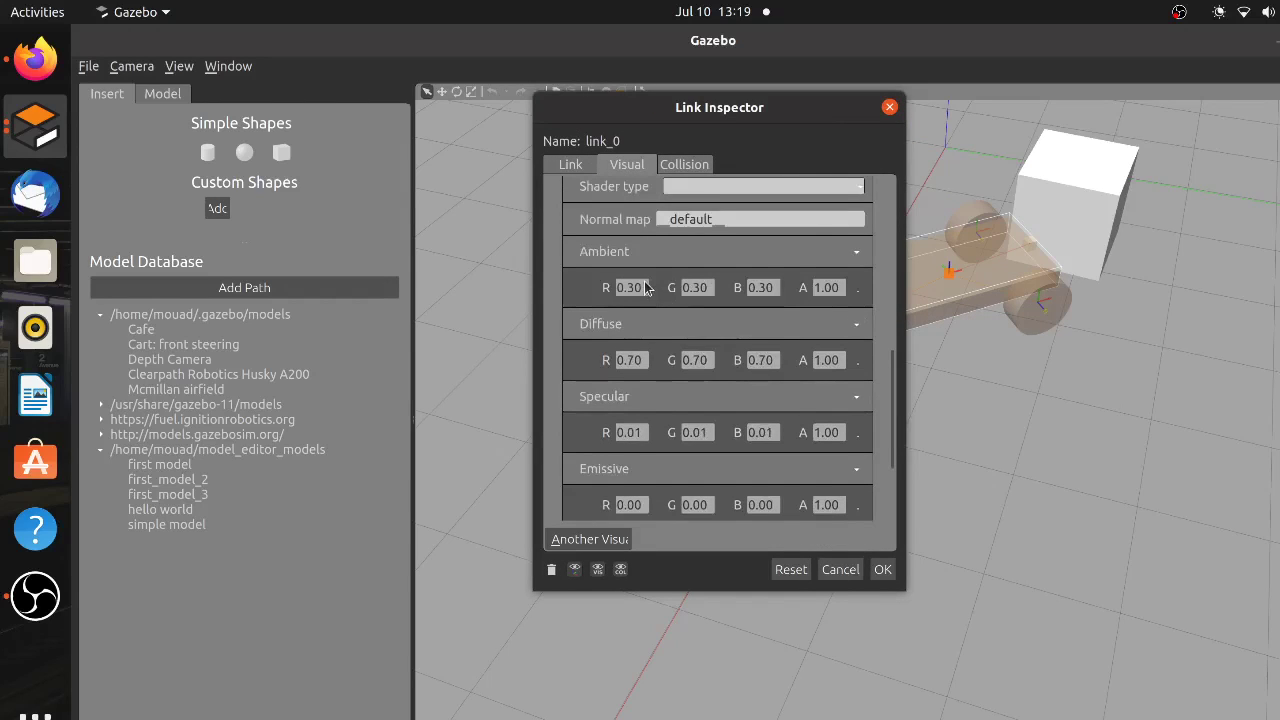
pyautogui.scroll(-1, 648, 285)
pyautogui.moveTo(642, 128); pyautogui.dragTo(543, 172)
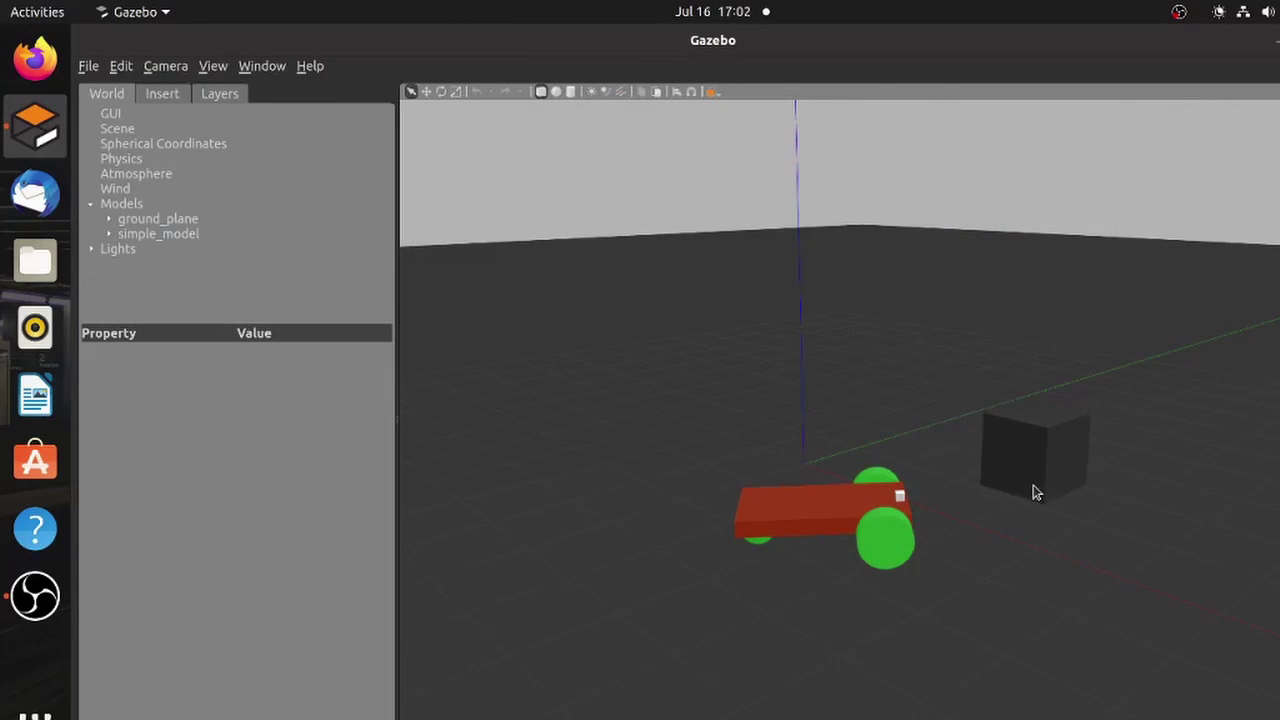
# Place a box to the right of the robot and select it for translating.
pyautogui.click(1035, 491)
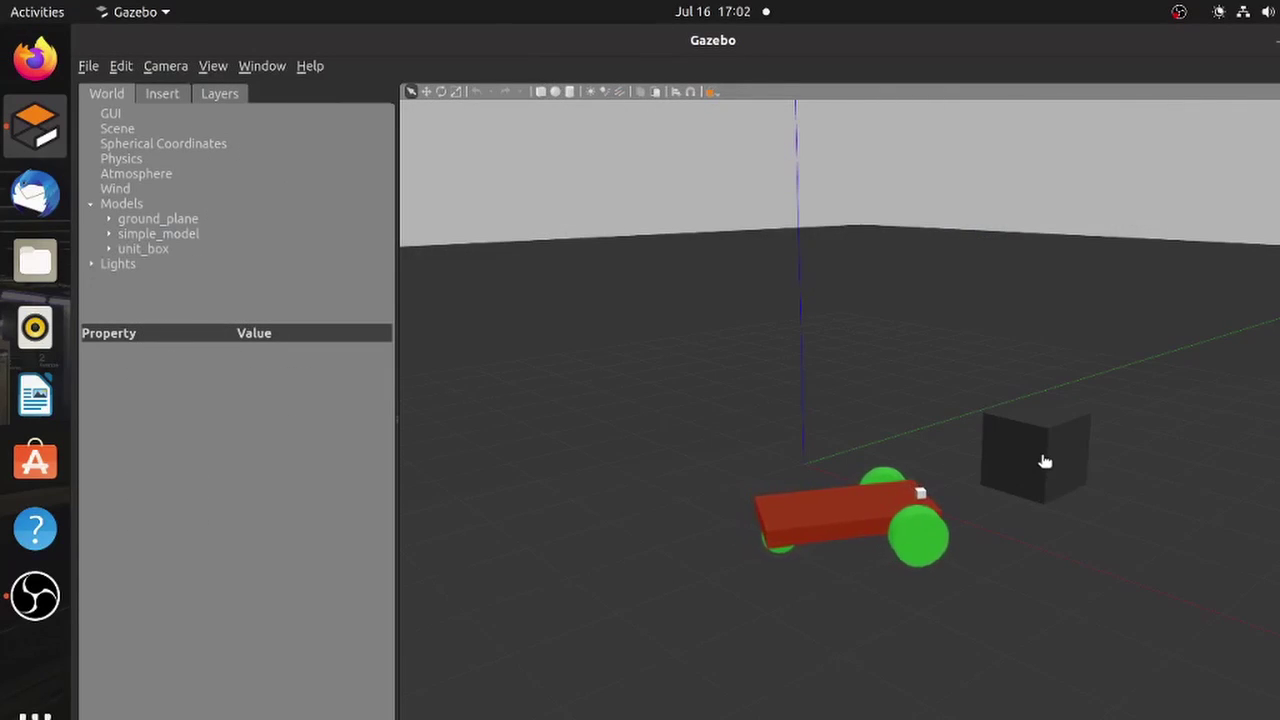
pyautogui.click(1050, 453)
pyautogui.press('t')
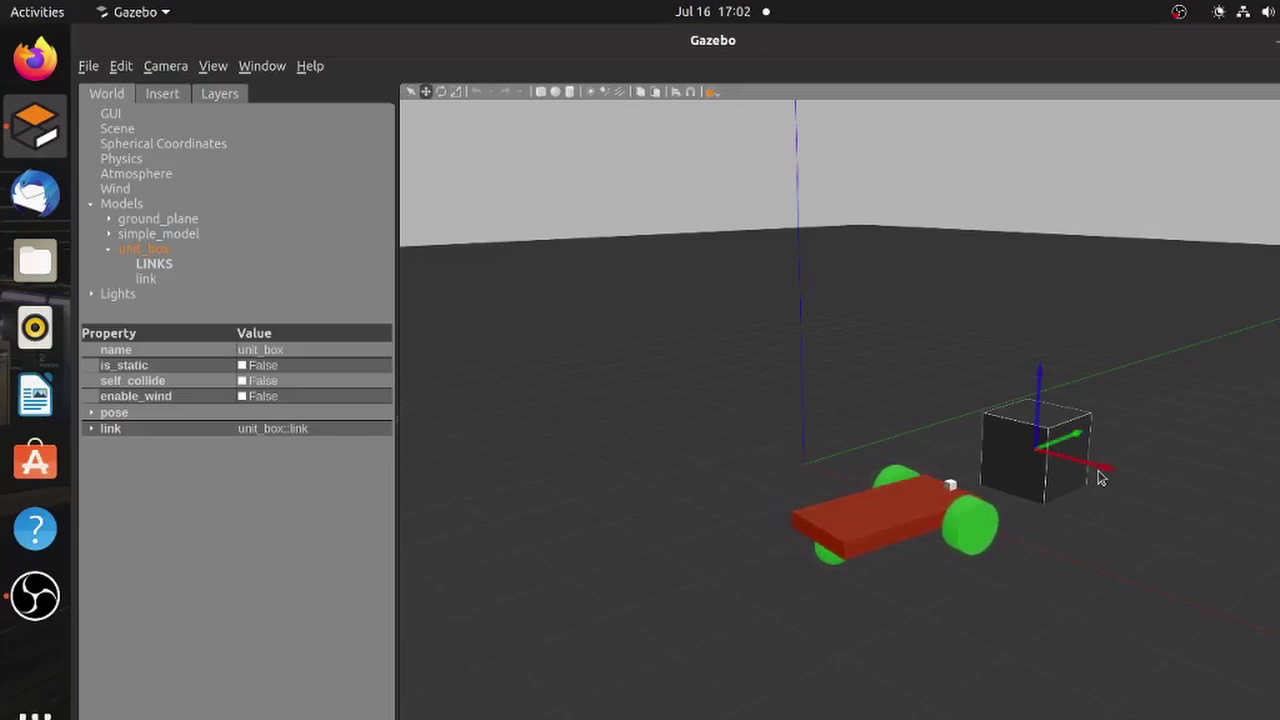